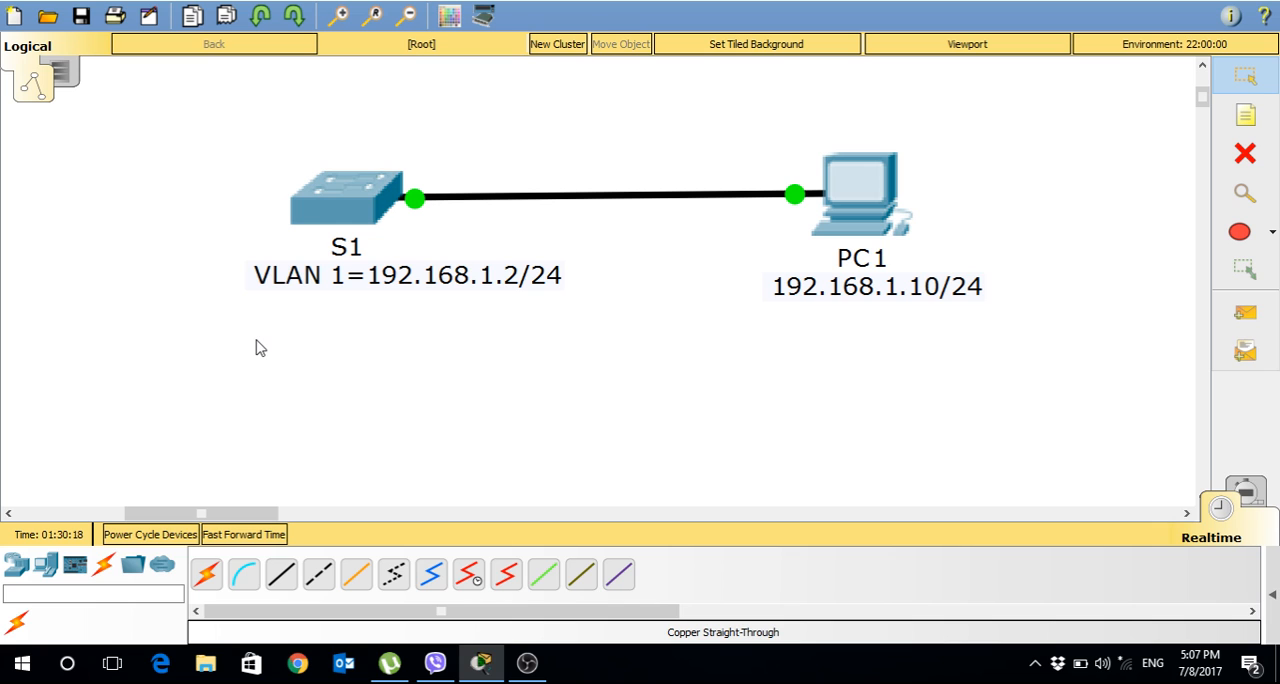
# Open the command line of switch S1, widen its window and enter privileged EXEC mode with enable.
pyautogui.click(336, 224)
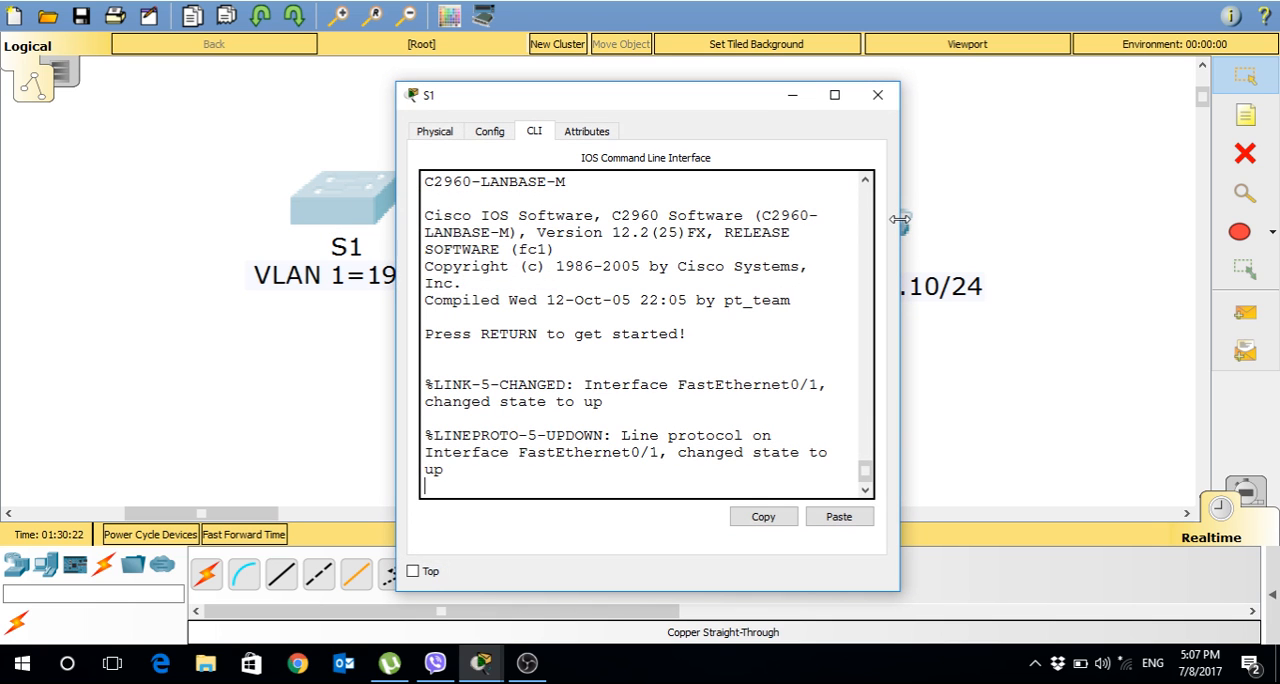
pyautogui.moveTo(899, 218); pyautogui.dragTo(1140, 218)
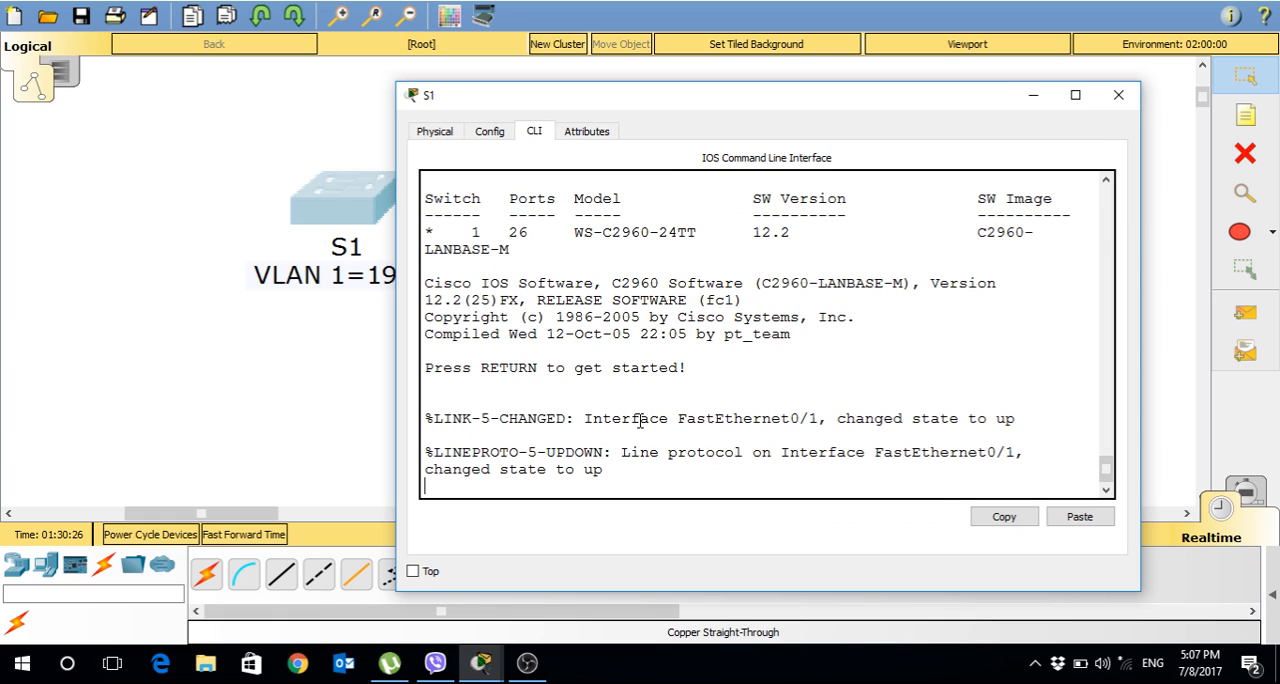
pyautogui.press('Return')
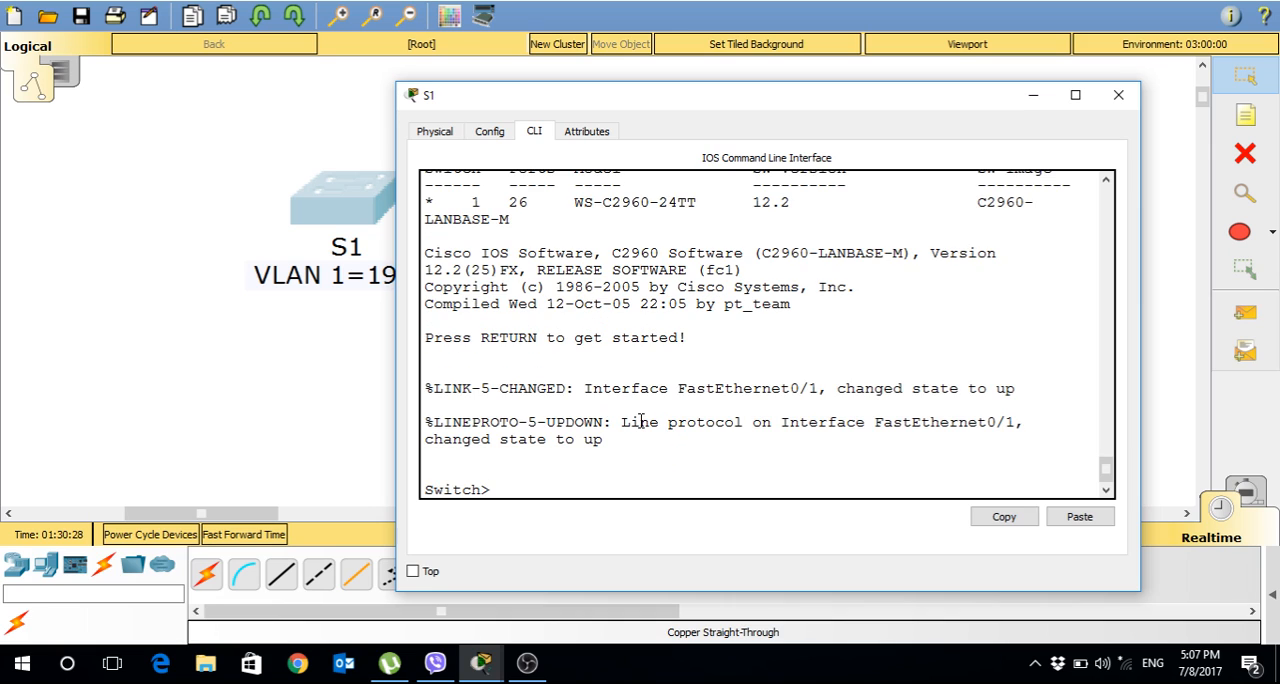
pyautogui.write('enable')
pyautogui.press('Return')
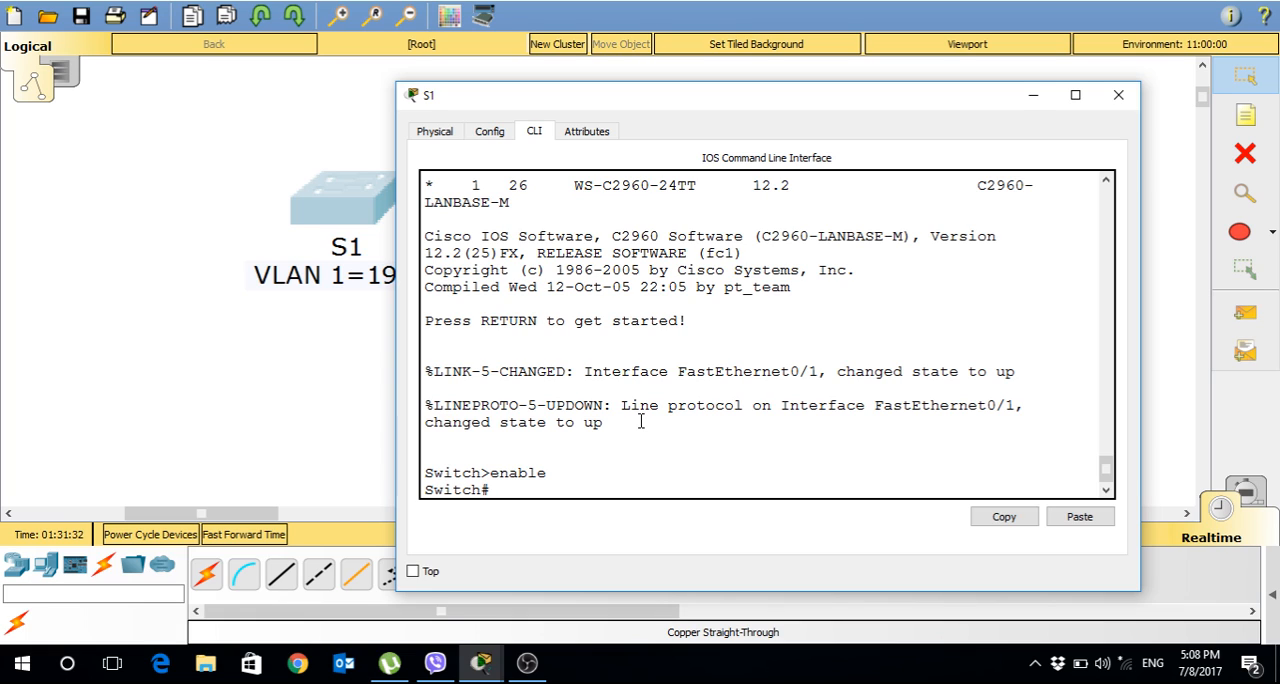
# Run show running-config on the switch and page through the whole configuration to its end.
pyautogui.write('show running-config')
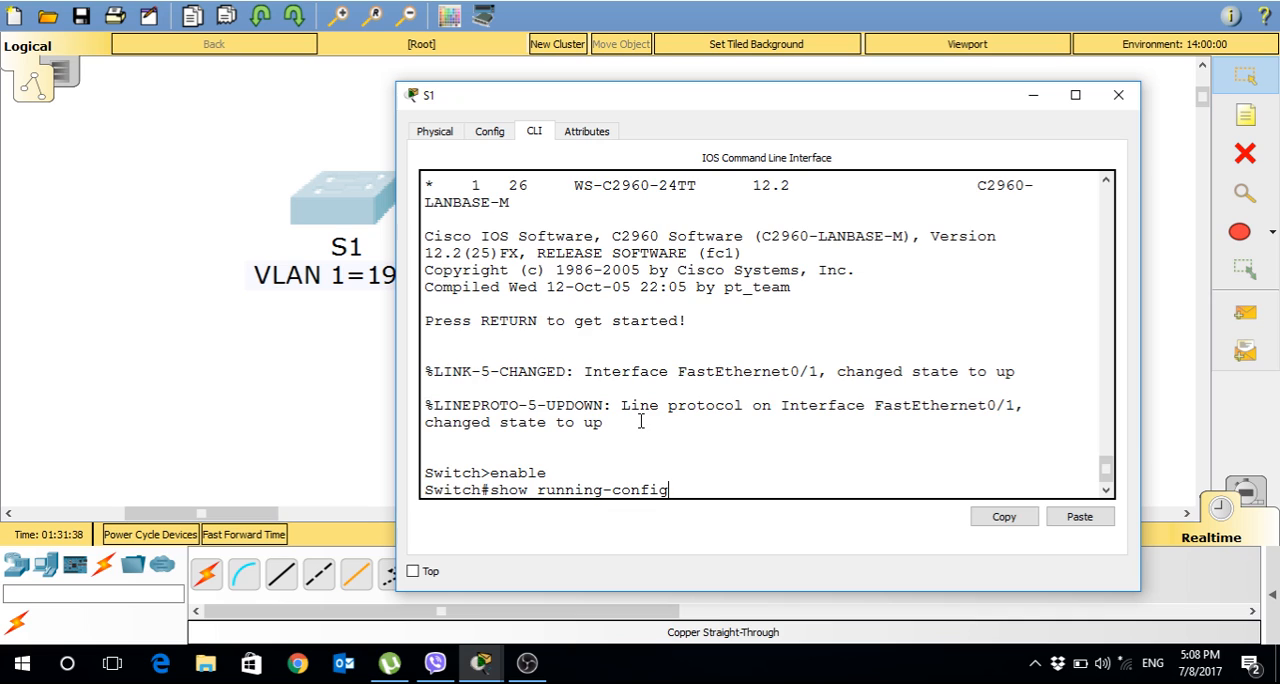
pyautogui.press('Return')
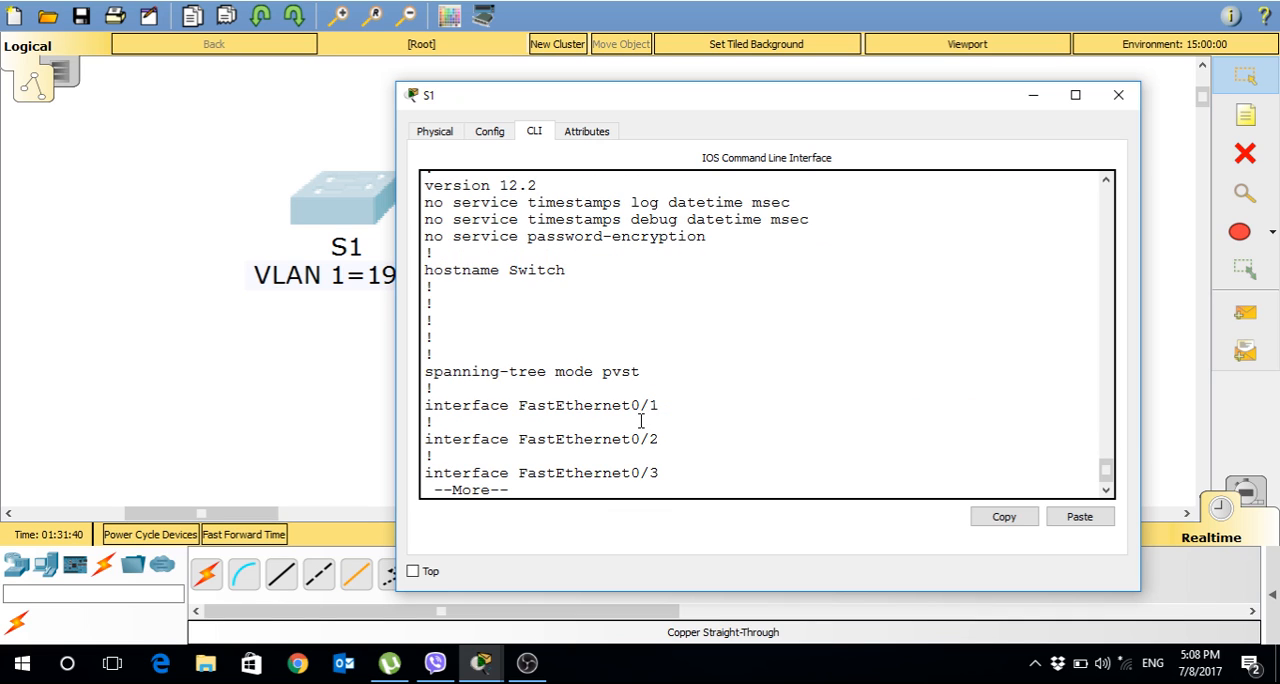
pyautogui.press('Return')
pyautogui.press('Return')
pyautogui.press('Return')
pyautogui.press('Return')
pyautogui.press('Return')
pyautogui.press('Return')
pyautogui.press('Return')
pyautogui.press('Return')
pyautogui.press('Return')
pyautogui.press('Return')
pyautogui.press('Return')
pyautogui.press('Return')
pyautogui.press('Return')
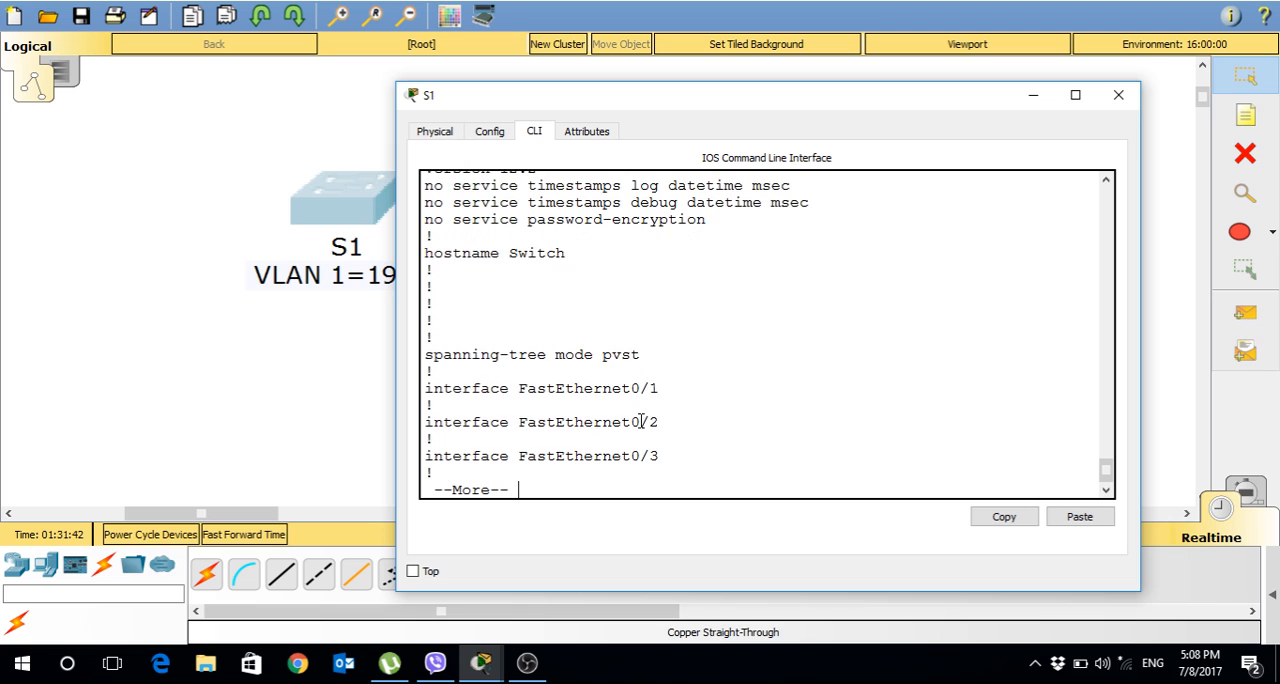
pyautogui.press('Return')
pyautogui.press('Return')
pyautogui.press('Return')
pyautogui.press('Return')
pyautogui.press('Return')
pyautogui.press('Return')
pyautogui.press('Return')
pyautogui.press('Return')
pyautogui.press('Return')
pyautogui.press('Return')
pyautogui.press('Return')
pyautogui.press('Return')
pyautogui.press('Return')
pyautogui.press('Return')
pyautogui.press('Return')
pyautogui.press('Return')
pyautogui.press('Return')
pyautogui.press('Return')
pyautogui.press('Return')
pyautogui.press('Return')
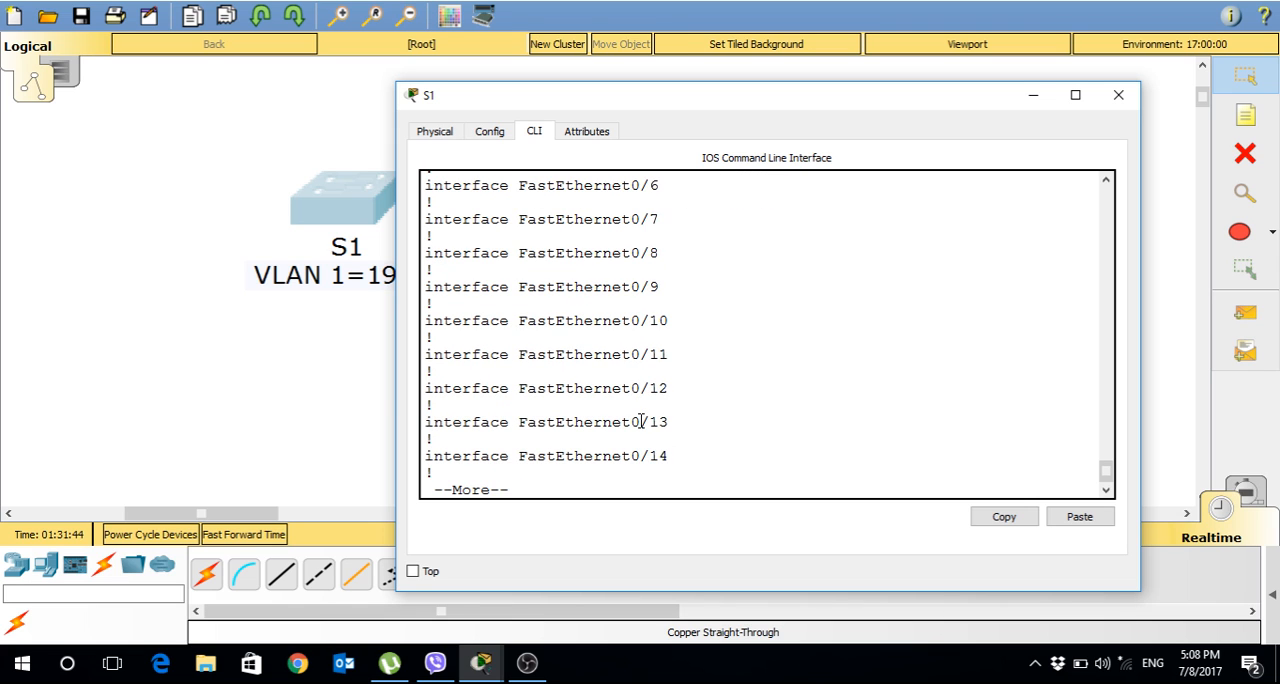
pyautogui.press('Return')
pyautogui.press('Return')
pyautogui.press('Return')
pyautogui.press('Return')
pyautogui.press('Return')
pyautogui.press('Return')
pyautogui.press('Return')
pyautogui.press('Return')
pyautogui.press('Return')
pyautogui.press('Return')
pyautogui.press('Return')
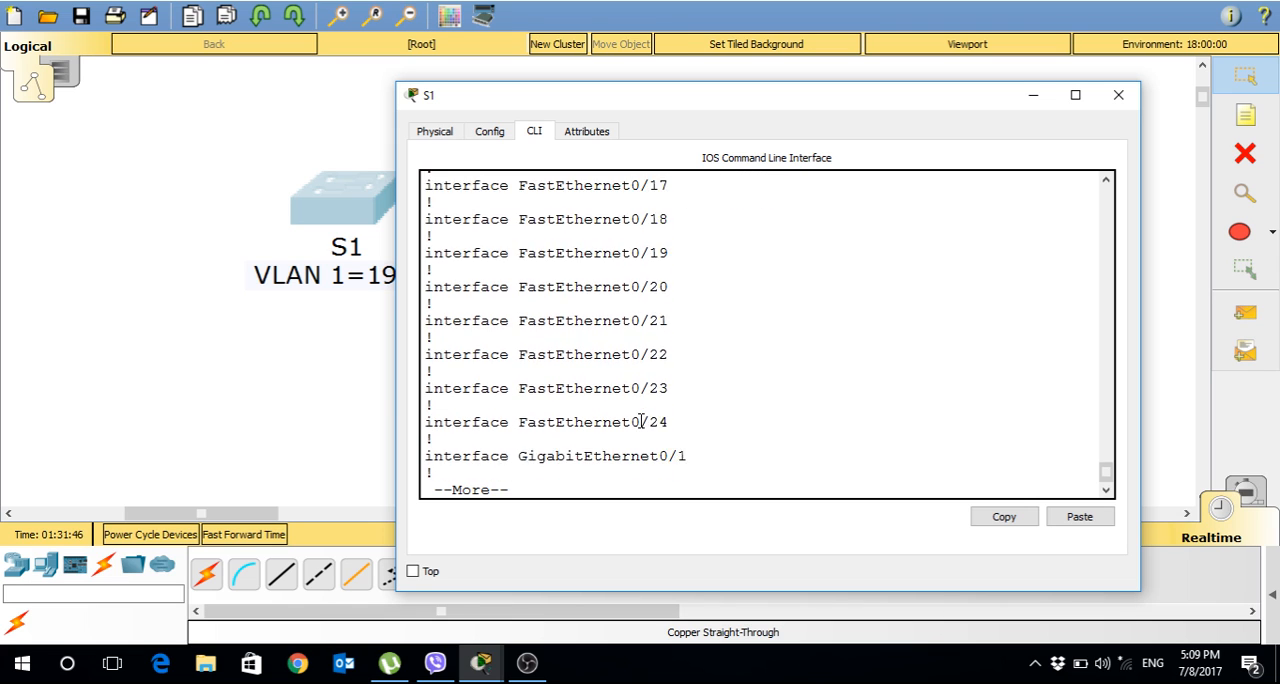
pyautogui.press('Return')
pyautogui.press('Return')
pyautogui.press('Return')
pyautogui.press('Return')
pyautogui.press('Return')
pyautogui.press('Return')
pyautogui.press('Return')
pyautogui.press('Return')
pyautogui.press('Return')
pyautogui.press('Return')
pyautogui.press('Return')
pyautogui.press('Return')
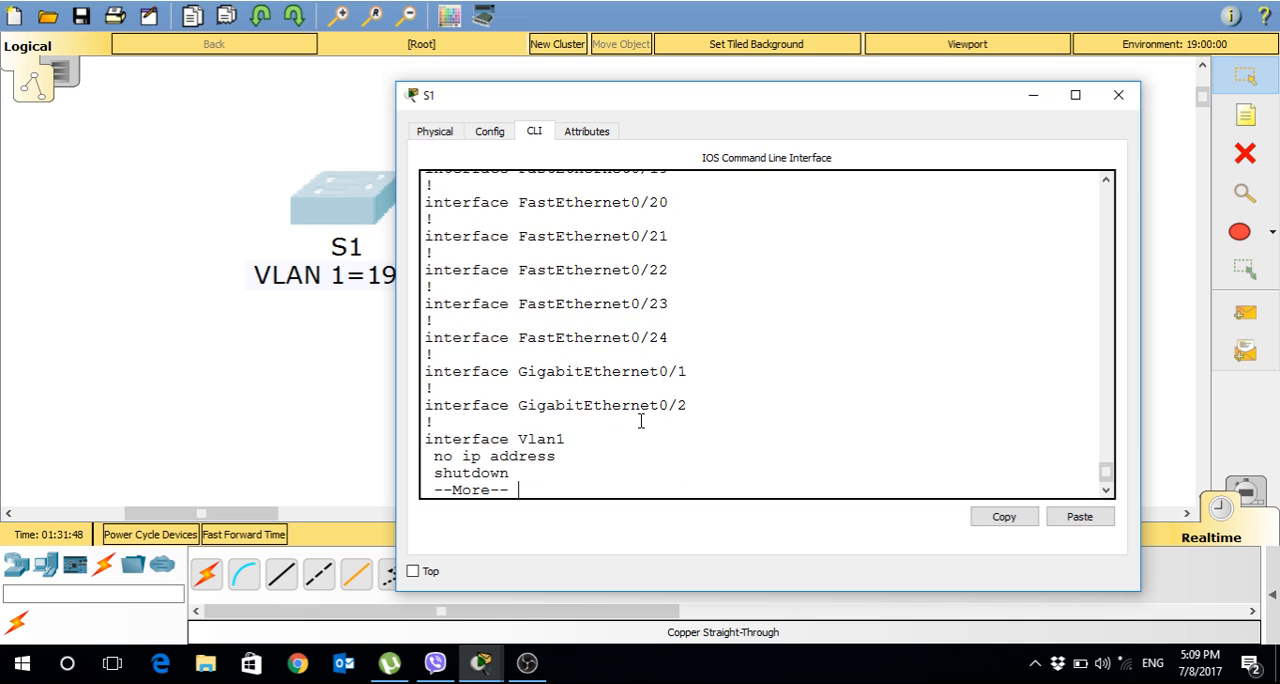
pyautogui.press('Return')
pyautogui.press('Return')
pyautogui.press('Return')
pyautogui.press('Return')
pyautogui.press('Return')
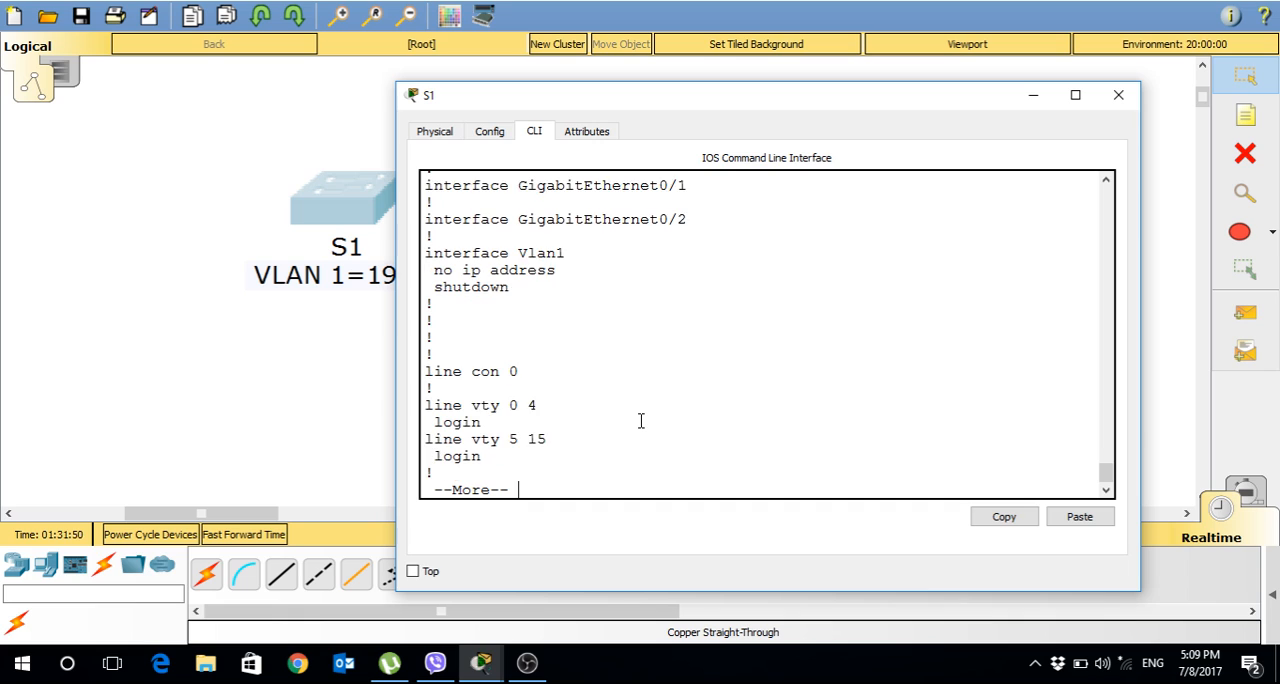
pyautogui.press('Return')
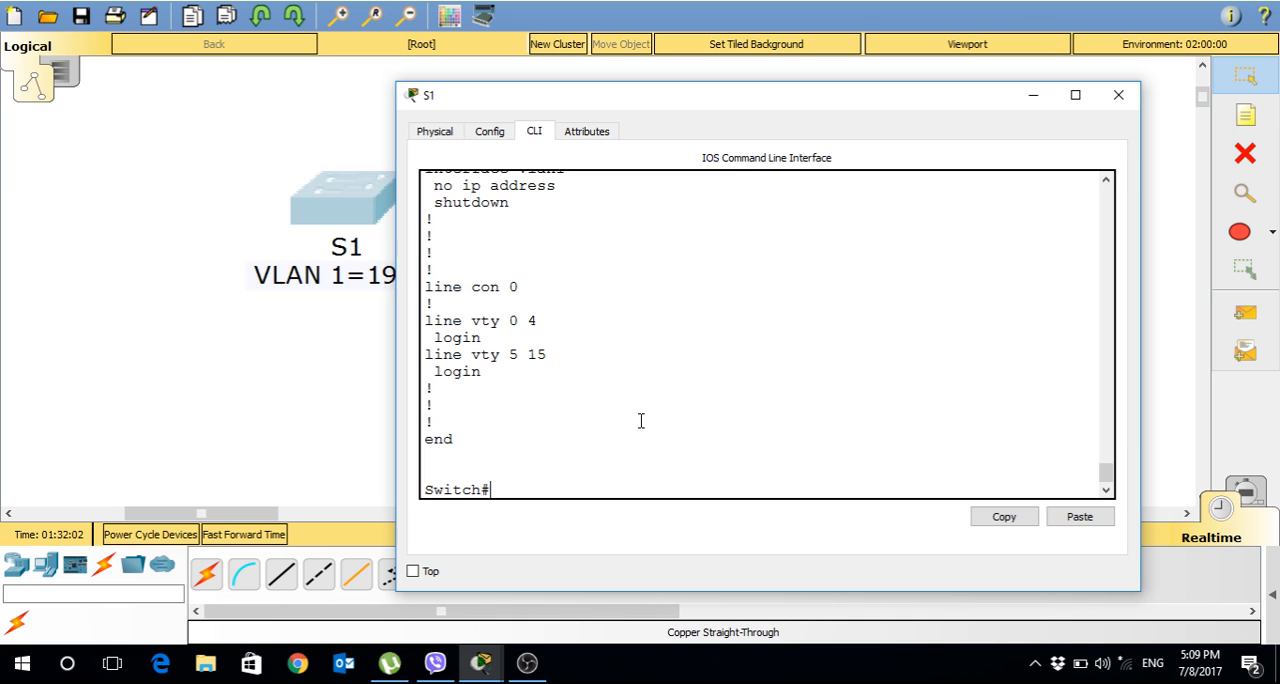
# Enter global configuration mode with config t and set the switch hostname to S1.
pyautogui.write('config t')
pyautogui.press('Return')
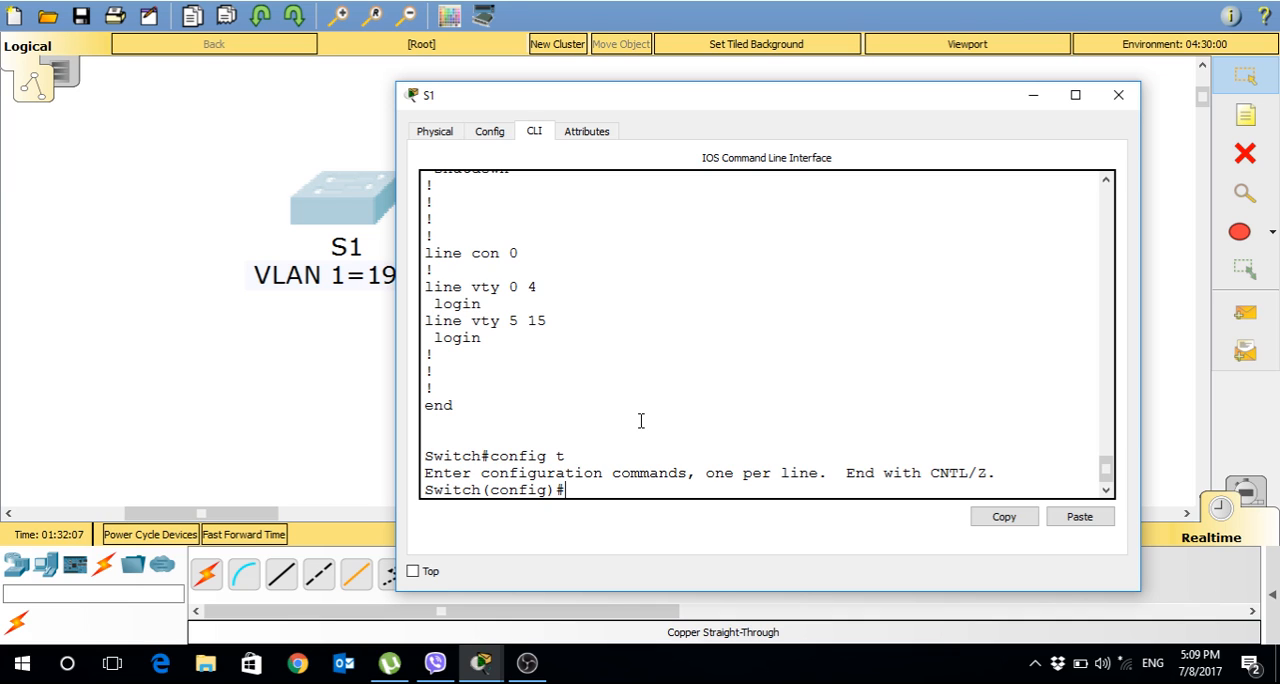
pyautogui.write('hostna')
pyautogui.press('Tab')
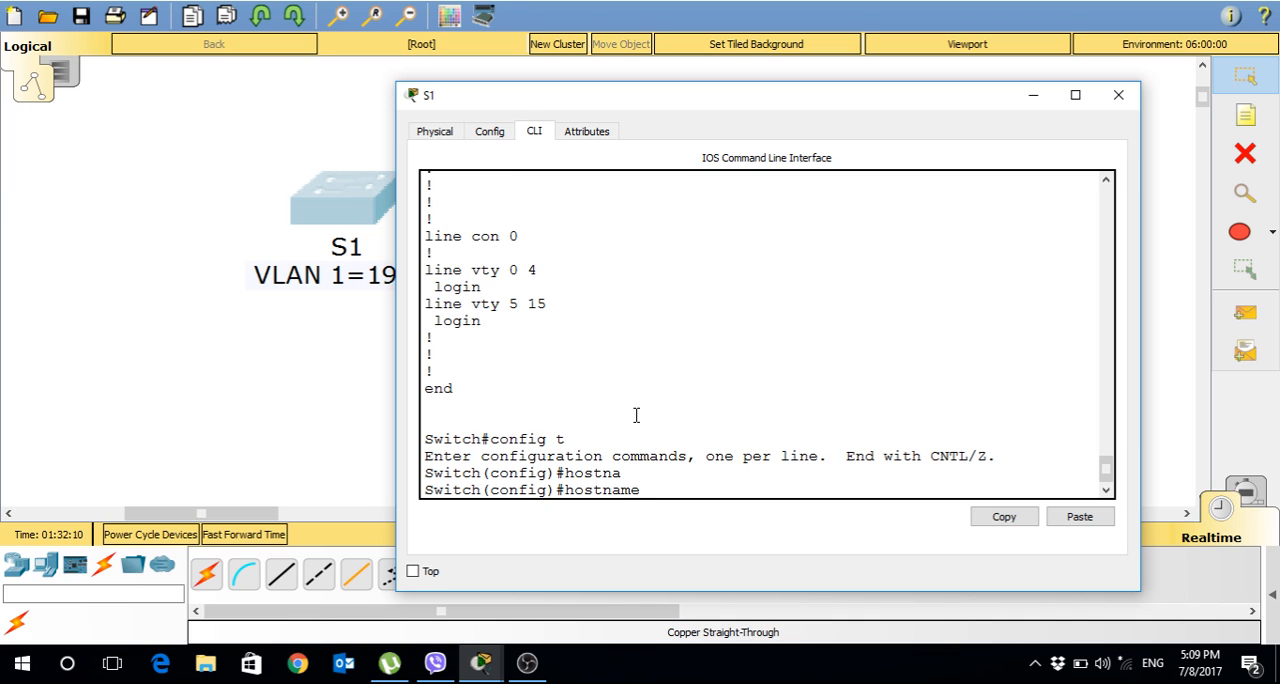
pyautogui.write('S1')
pyautogui.press('Return')
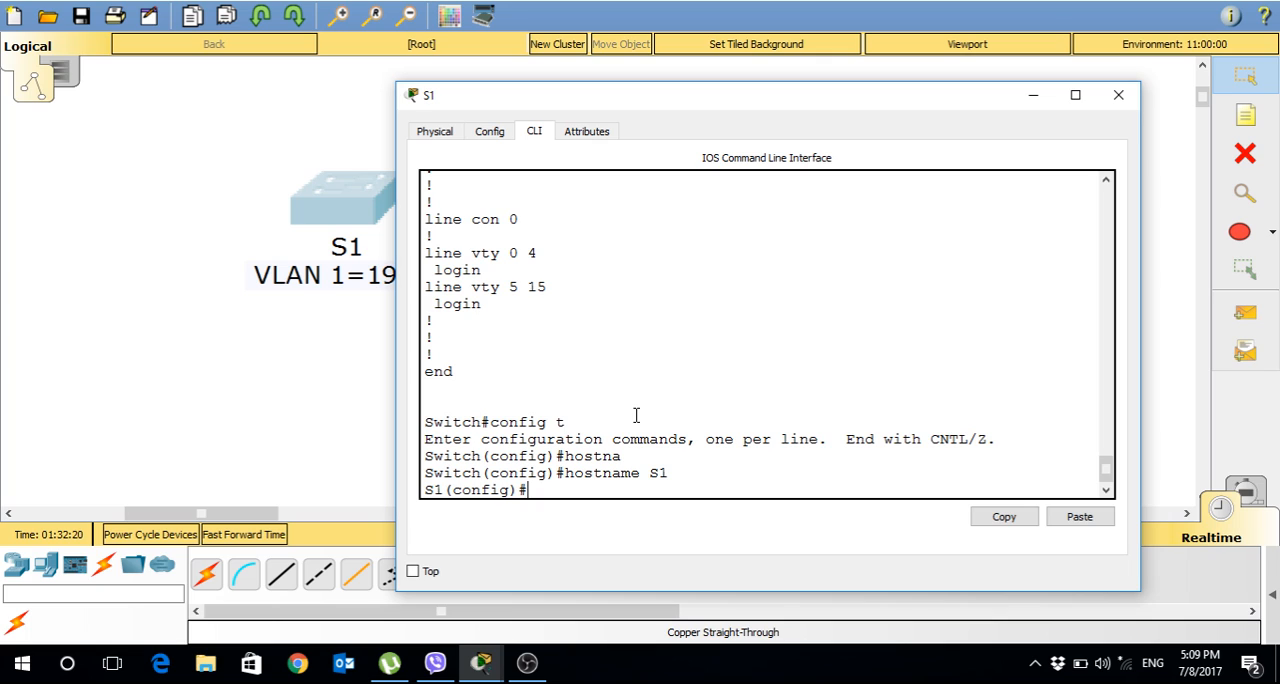
# Set the privileged EXEC password on S1 with the enable password command.
pyautogui.write('e')
pyautogui.write('nalb')
pyautogui.press('BackSpace')
pyautogui.press('BackSpace')
pyautogui.write('ble password')
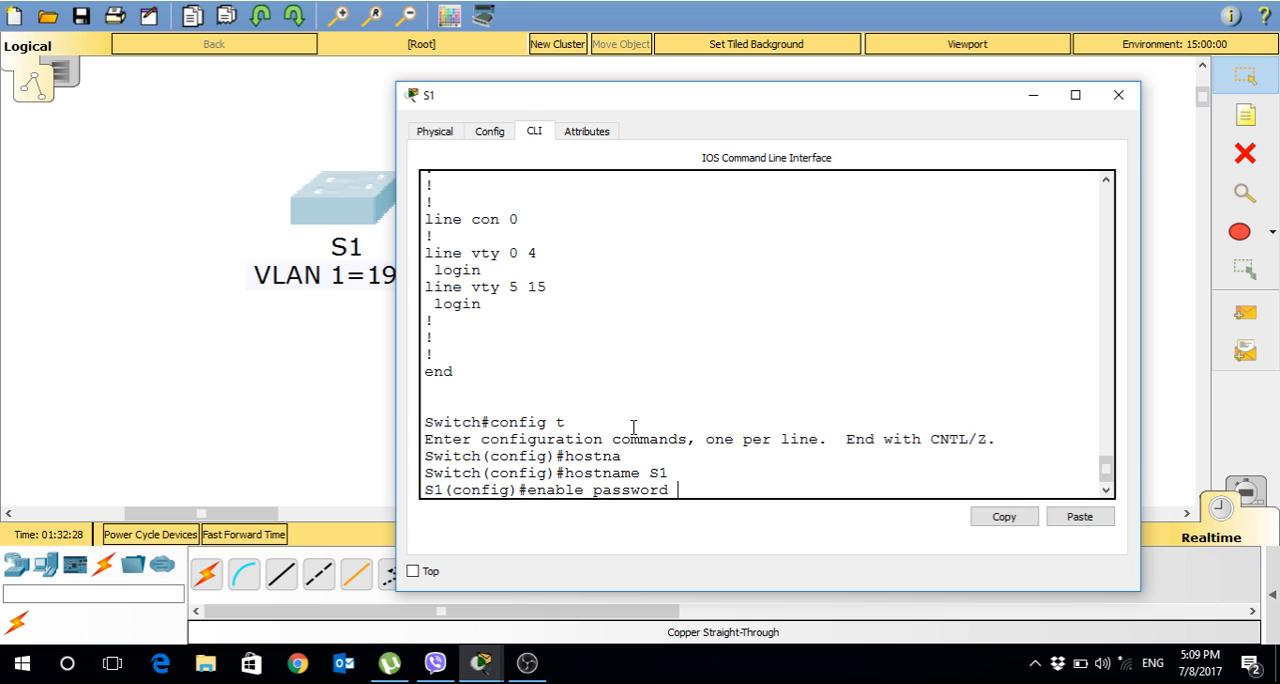
pyautogui.write(' class')
pyautogui.press('Return')
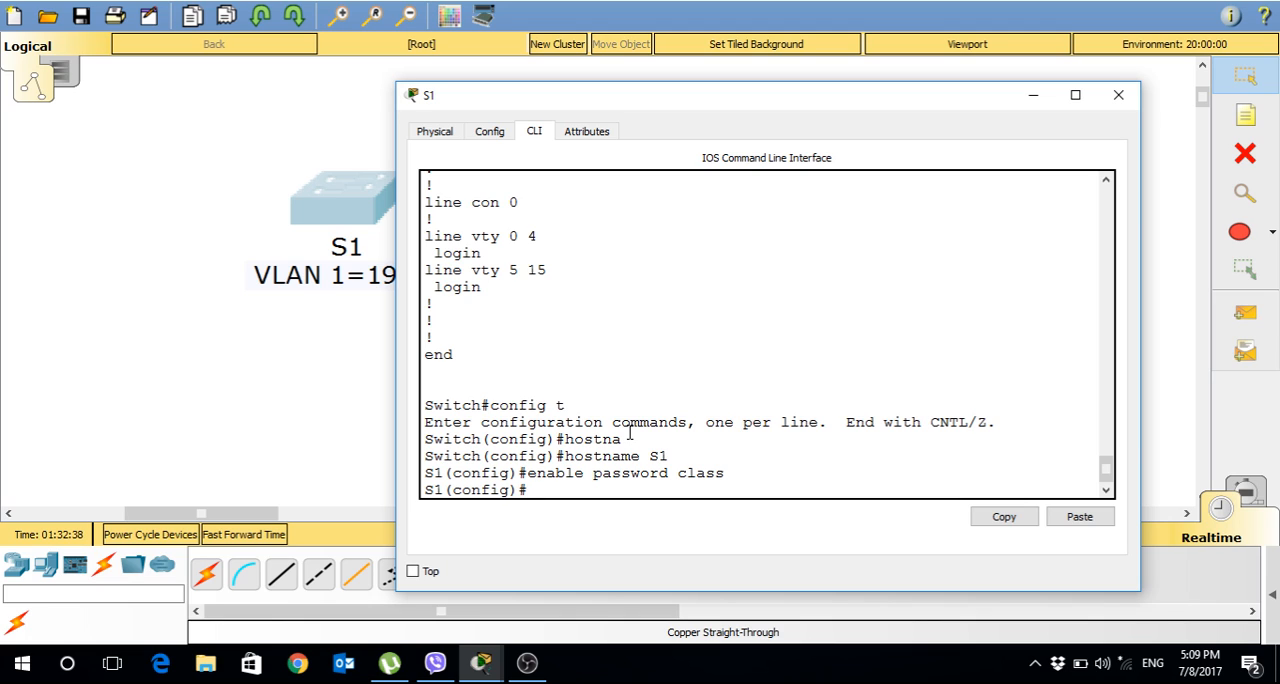
# Disable DNS lookup on S1 with no ip domain-lookup.
pyautogui.write('no ip domain')
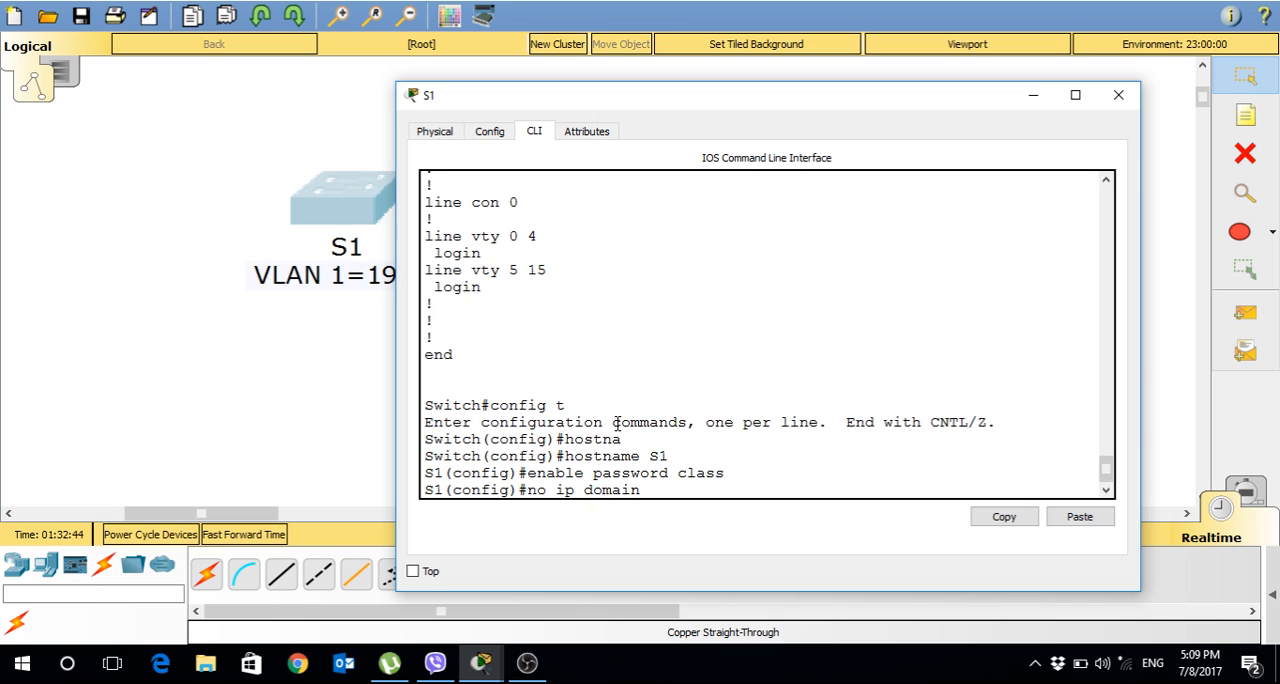
pyautogui.write('-lookup')
pyautogui.press('Return')
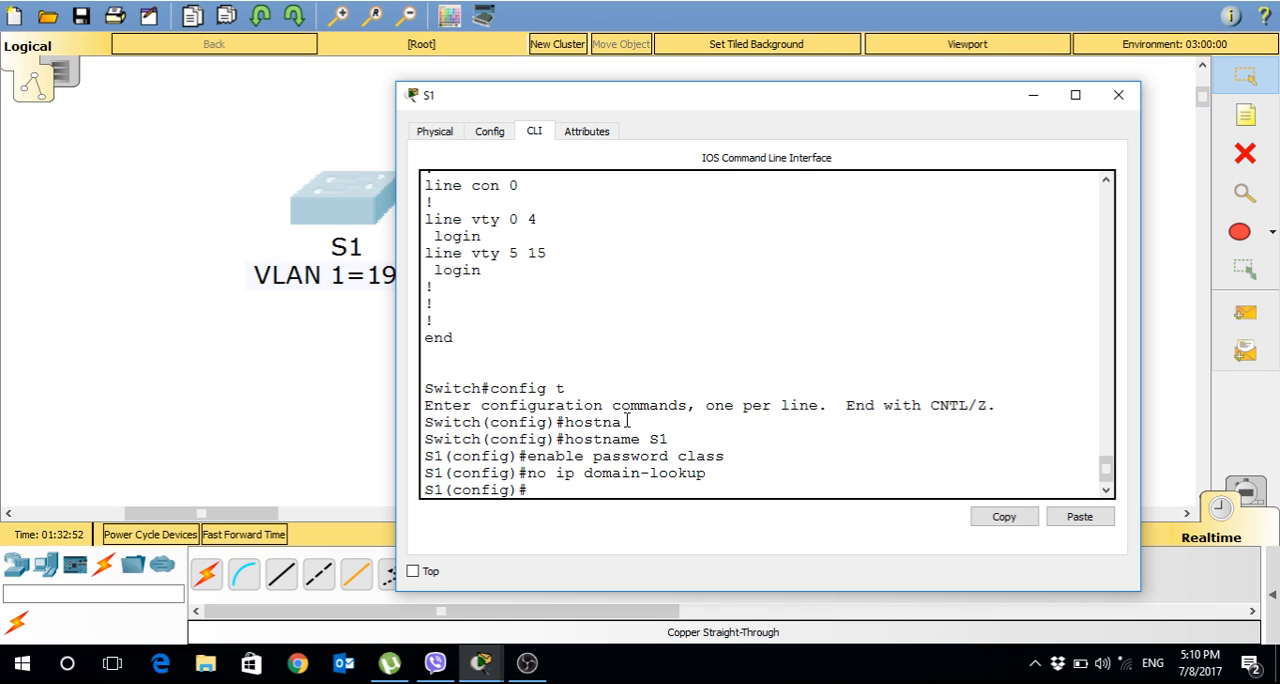
# Create a message-of-the-day banner with * as delimiter and the text "Unauthorized access is strictly prohibited".
pyautogui.write('banner motd *')
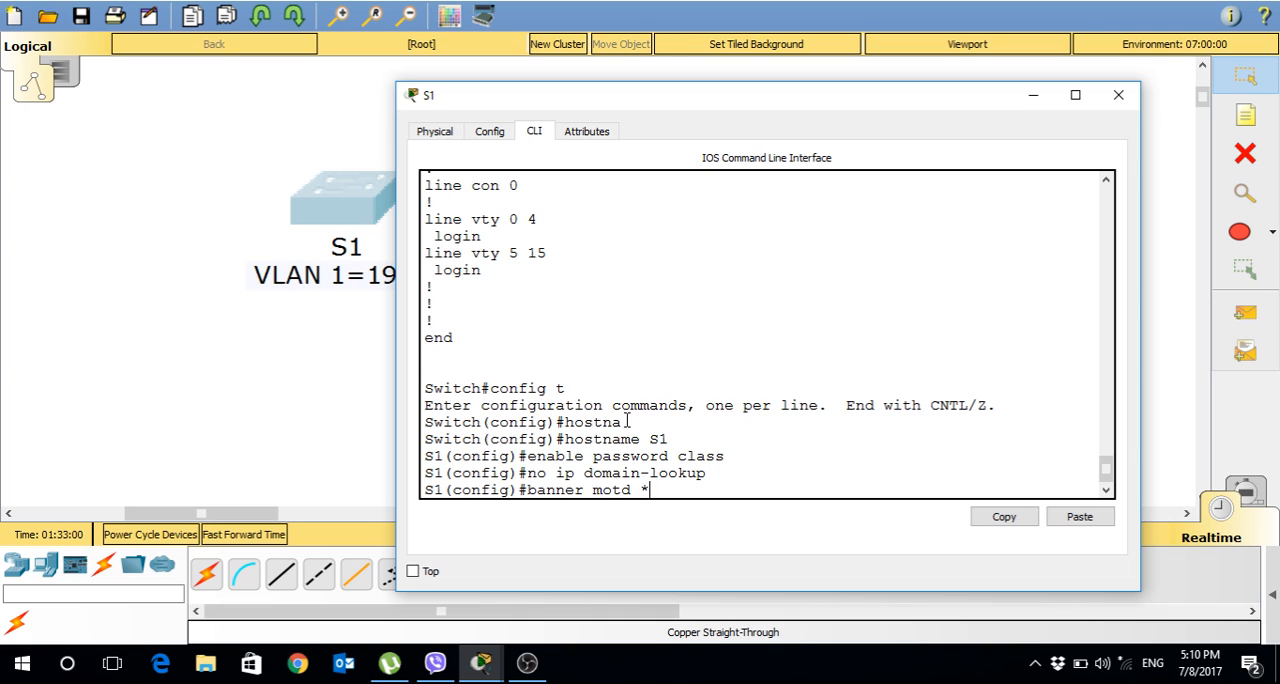
pyautogui.press('Return')
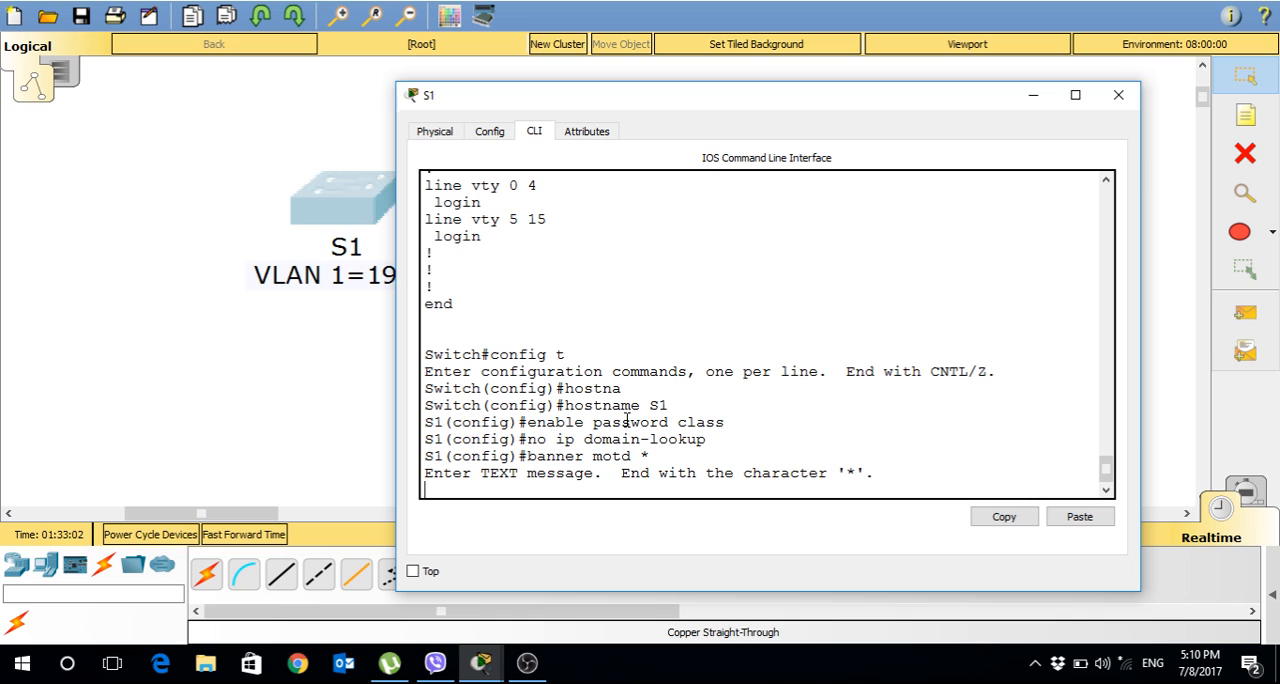
pyautogui.write('Unauthorized')
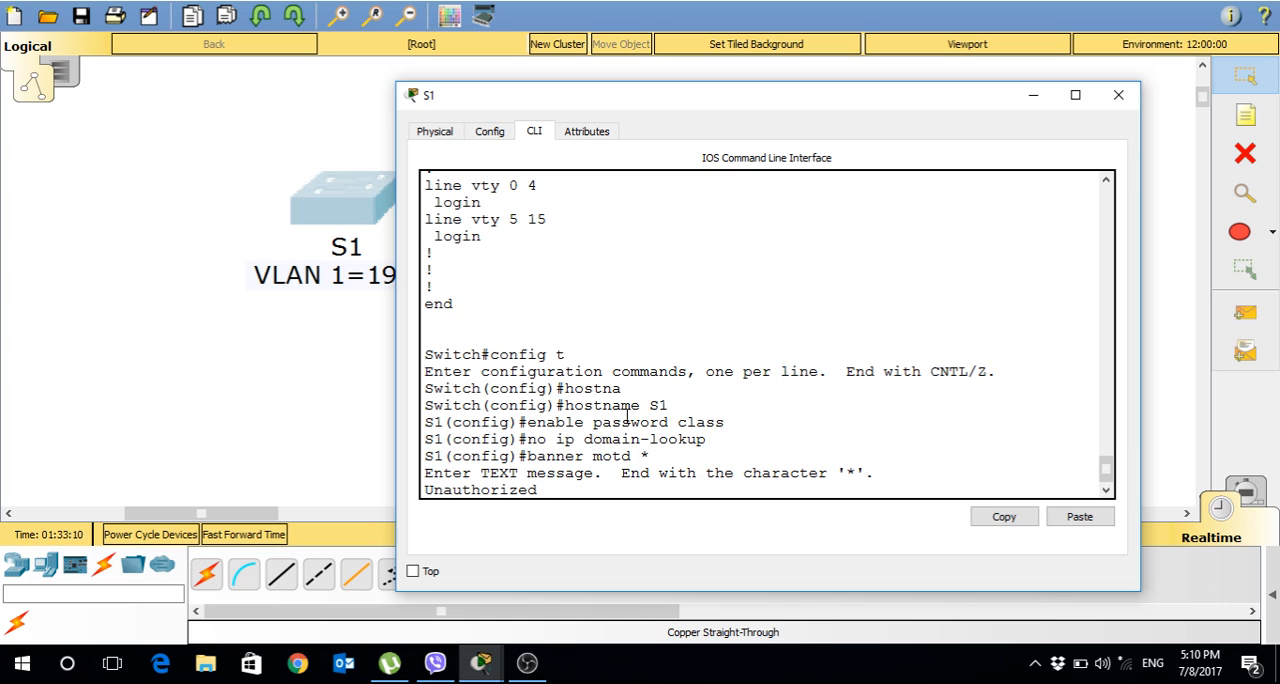
pyautogui.write(' access is str')
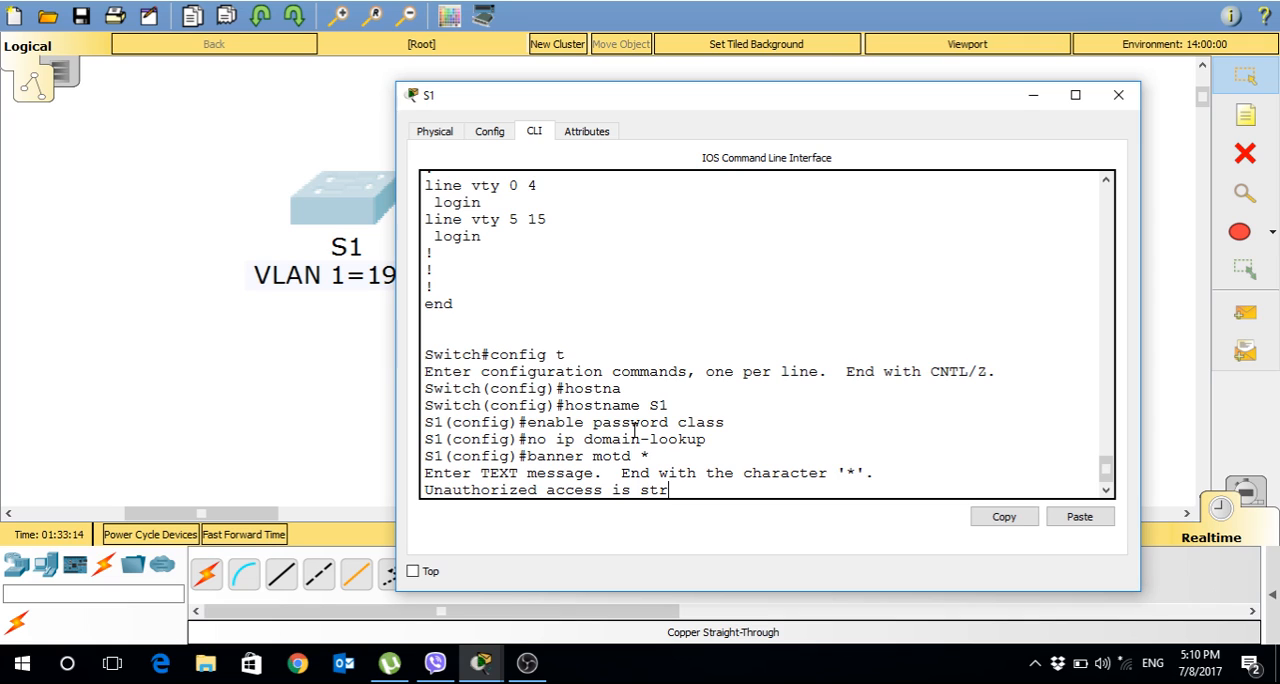
pyautogui.write('ictly proh')
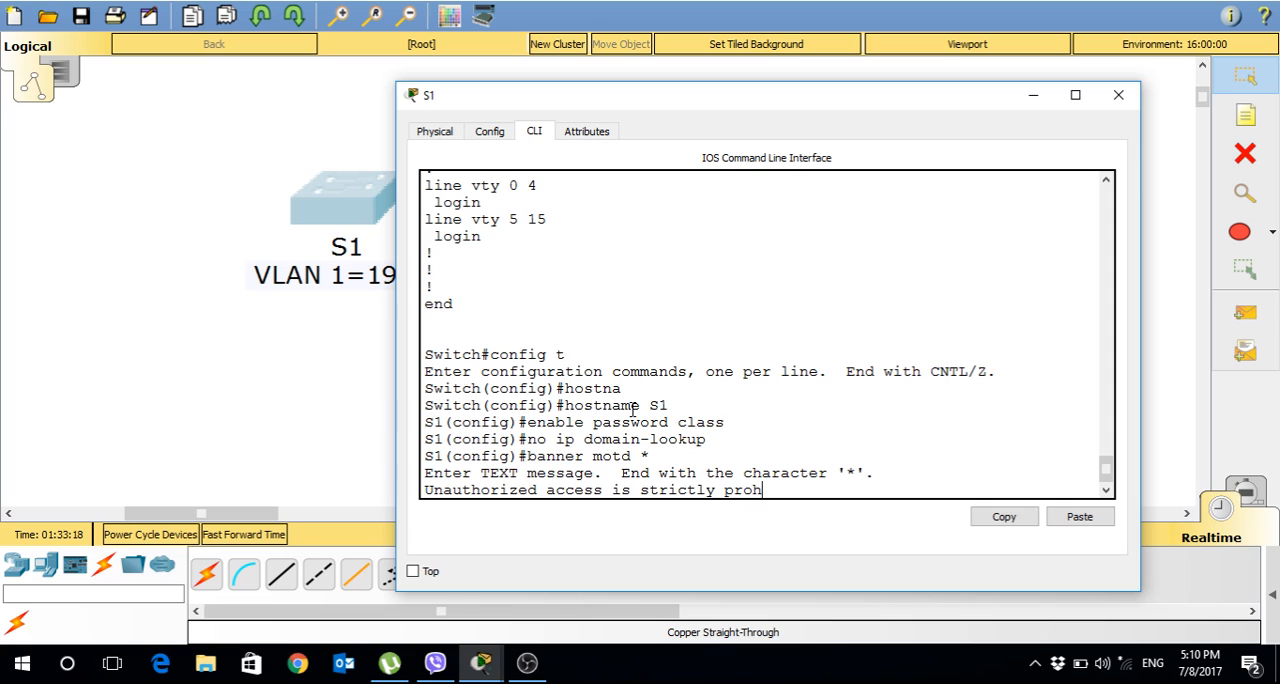
pyautogui.write('ibited')
pyautogui.press('Return')
pyautogui.write('*')
pyautogui.press('Return')
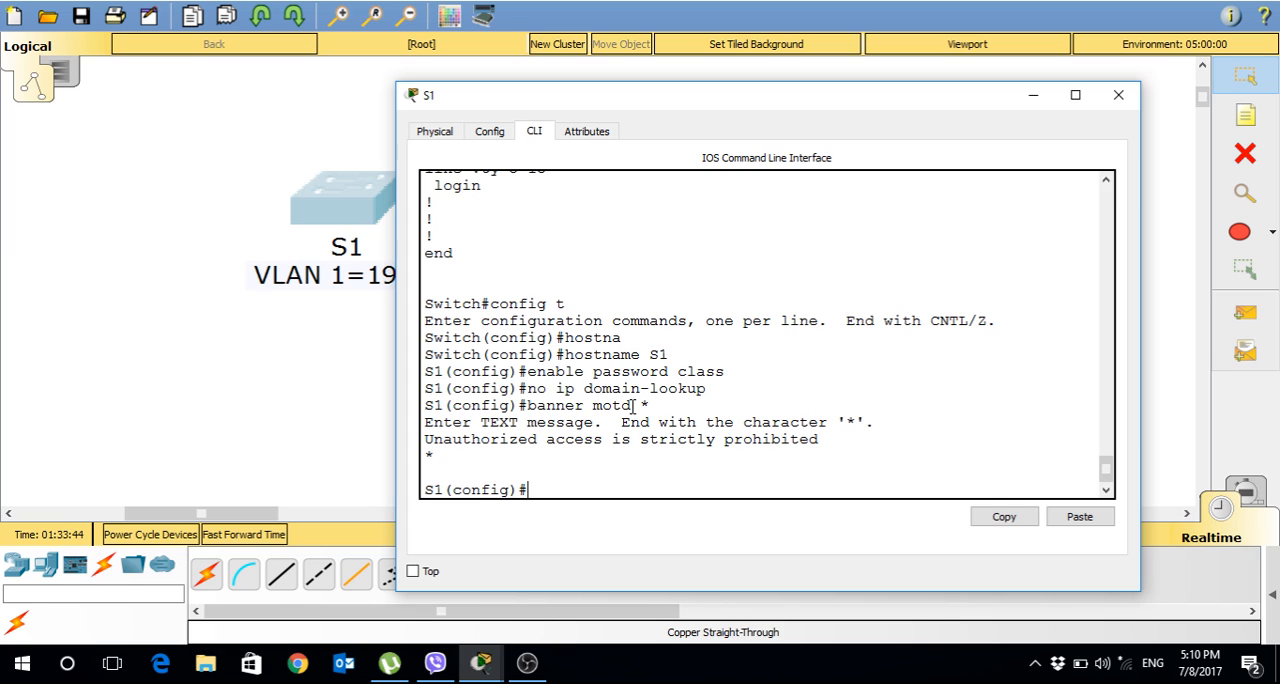
# Leave global configuration mode with end and return to the privileged EXEC prompt.
pyautogui.write('end')
pyautogui.press('Return')
pyautogui.press('Return')
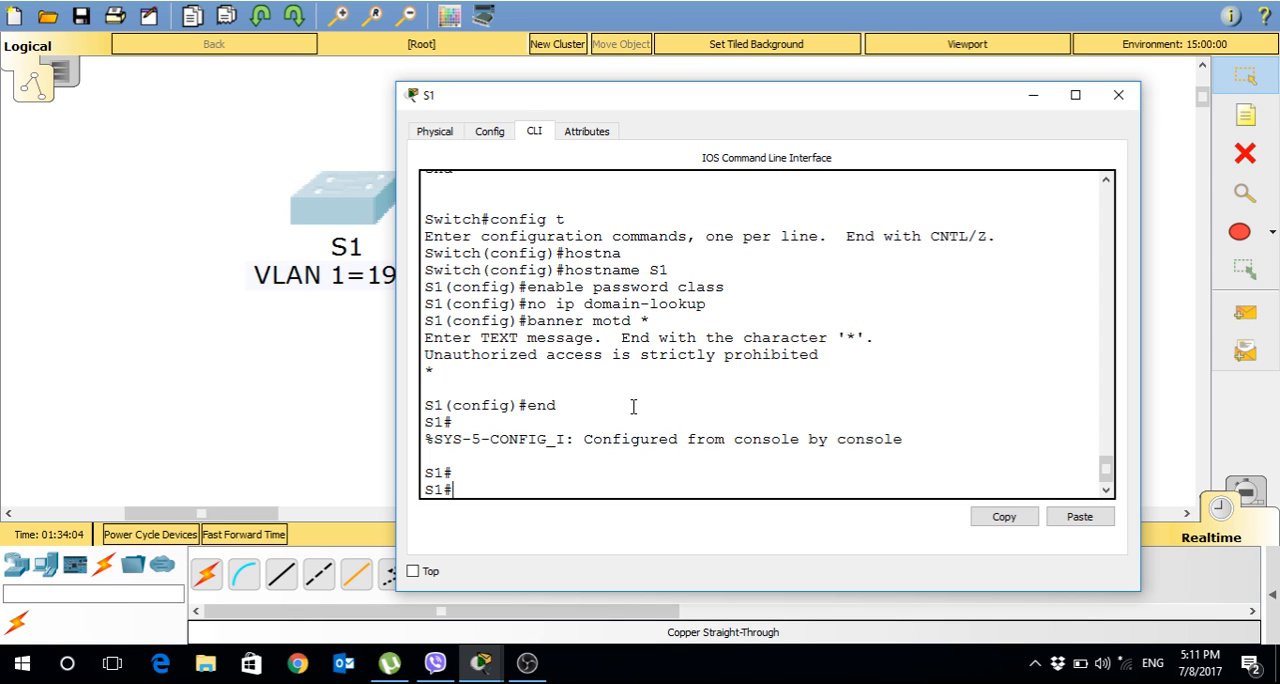
# Show the running configuration of S1 and check the hostname, enable password and domain-lookup lines.
pyautogui.write('show runn')
pyautogui.press('Return')
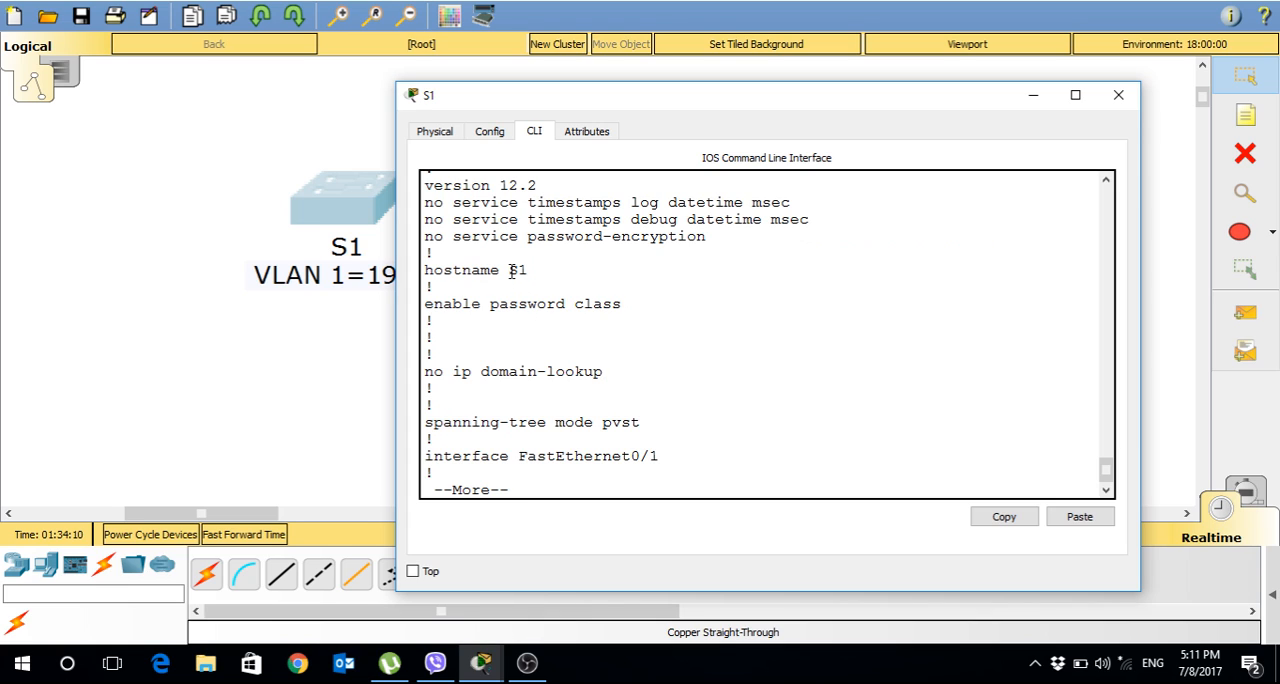
pyautogui.moveTo(509, 271); pyautogui.dragTo(527, 270)
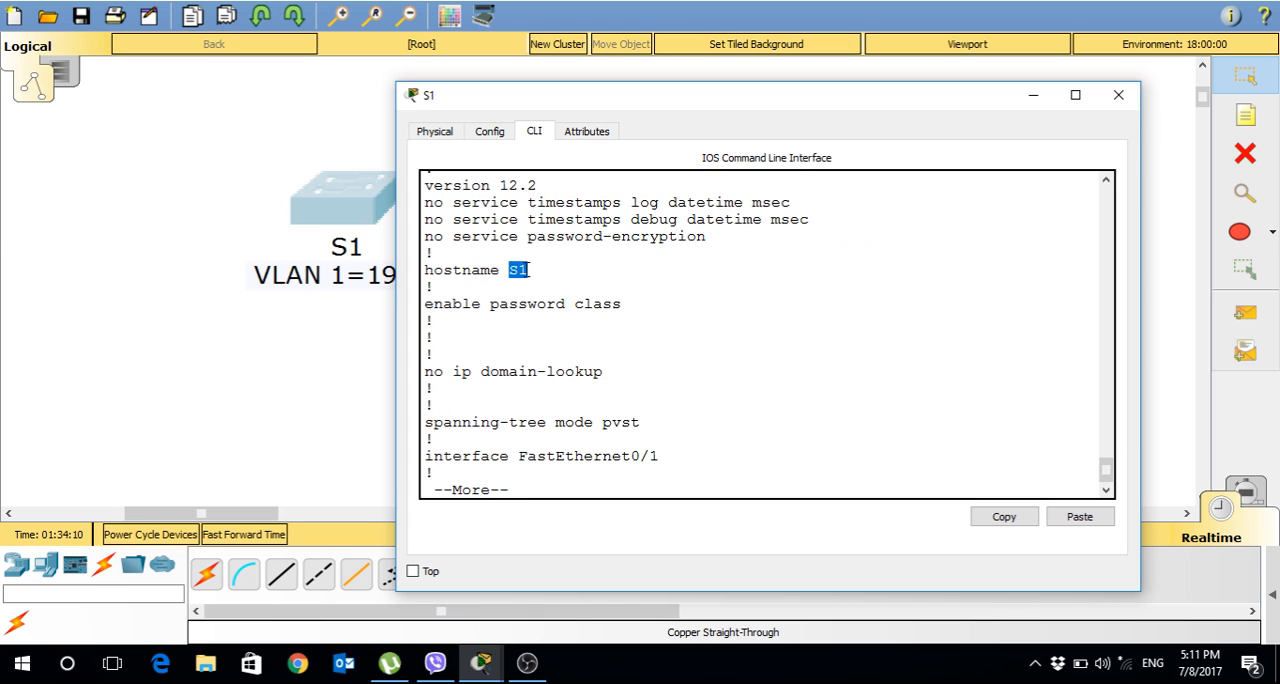
pyautogui.click(430, 307)
pyautogui.moveTo(603, 372); pyautogui.dragTo(455, 374)
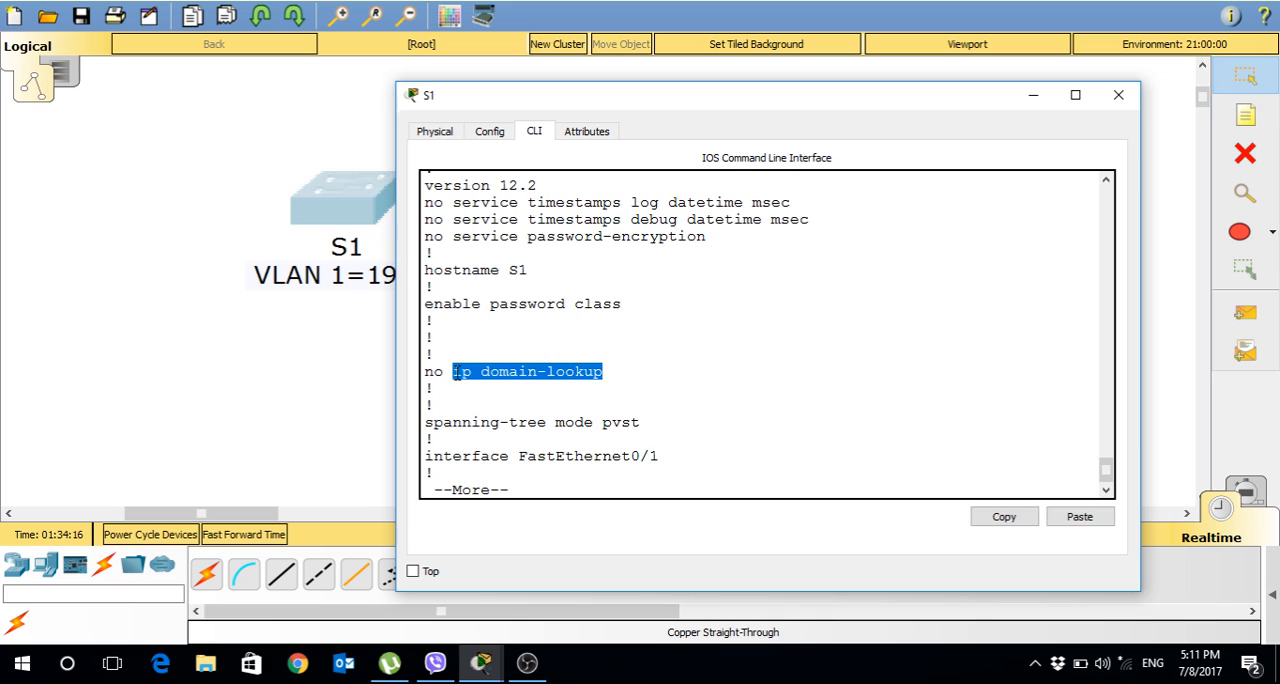
pyautogui.click(624, 372)
# Page through the rest of the running configuration, check the banner text and return to the prompt.
pyautogui.press('Return')
pyautogui.press('Return')
pyautogui.press('Return')
pyautogui.press('Return')
pyautogui.press('Return')
pyautogui.press('Return')
pyautogui.press('Return')
pyautogui.press('Return')
pyautogui.press('Return')
pyautogui.press('Return')
pyautogui.press('Return')
pyautogui.press('Return')
pyautogui.press('Return')
pyautogui.press('Return')
pyautogui.press('Return')
pyautogui.press('Return')
pyautogui.press('Return')
pyautogui.press('Return')
pyautogui.press('Return')
pyautogui.press('Return')
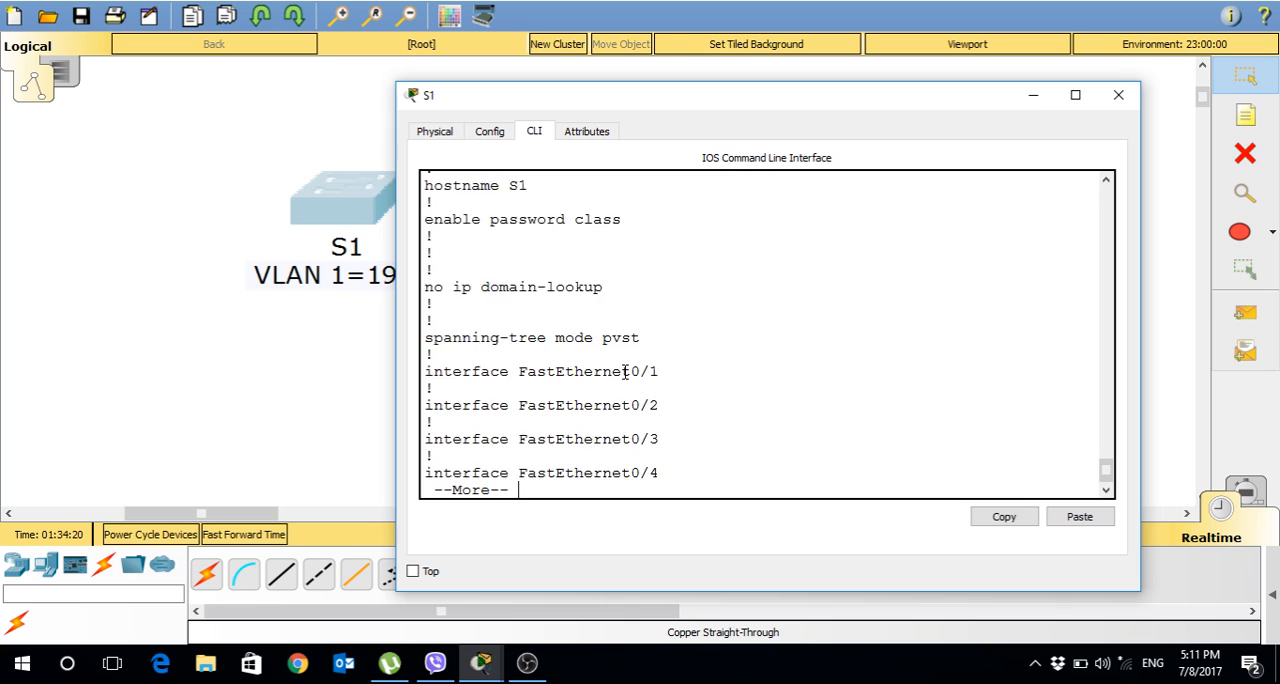
pyautogui.press('Return')
pyautogui.press('Return')
pyautogui.press('Return')
pyautogui.press('Return')
pyautogui.press('Return')
pyautogui.press('Return')
pyautogui.press('Return')
pyautogui.press('Return')
pyautogui.press('Return')
pyautogui.press('Return')
pyautogui.press('Return')
pyautogui.press('Return')
pyautogui.press('Return')
pyautogui.press('Return')
pyautogui.press('Return')
pyautogui.press('Return')
pyautogui.press('Return')
pyautogui.press('Return')
pyautogui.press('Return')
pyautogui.press('Return')
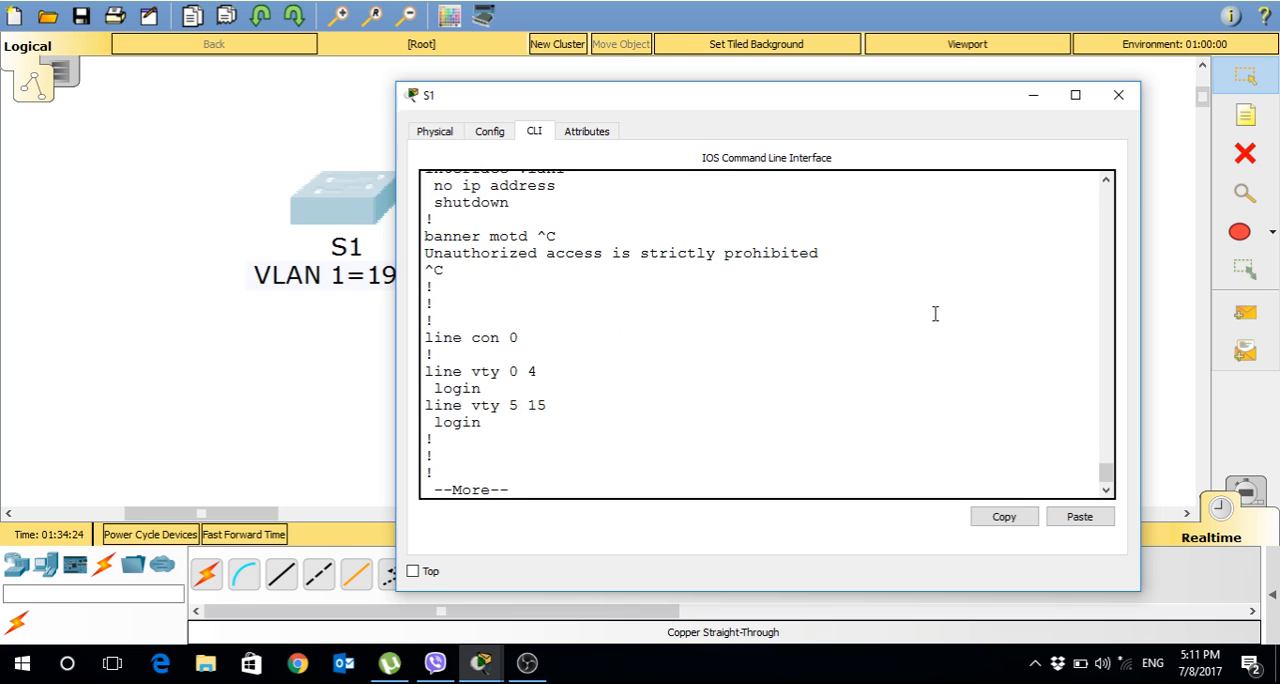
pyautogui.moveTo(1106, 483); pyautogui.dragTo(1106, 487)
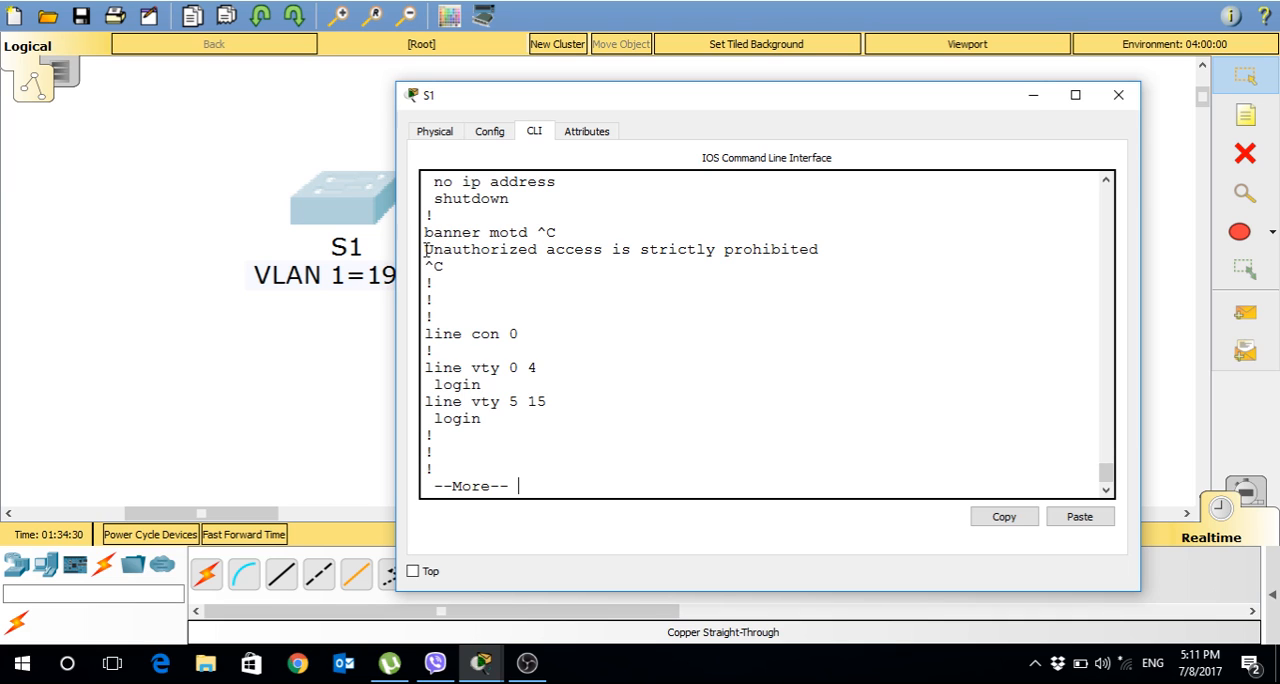
pyautogui.moveTo(425, 249); pyautogui.dragTo(609, 250)
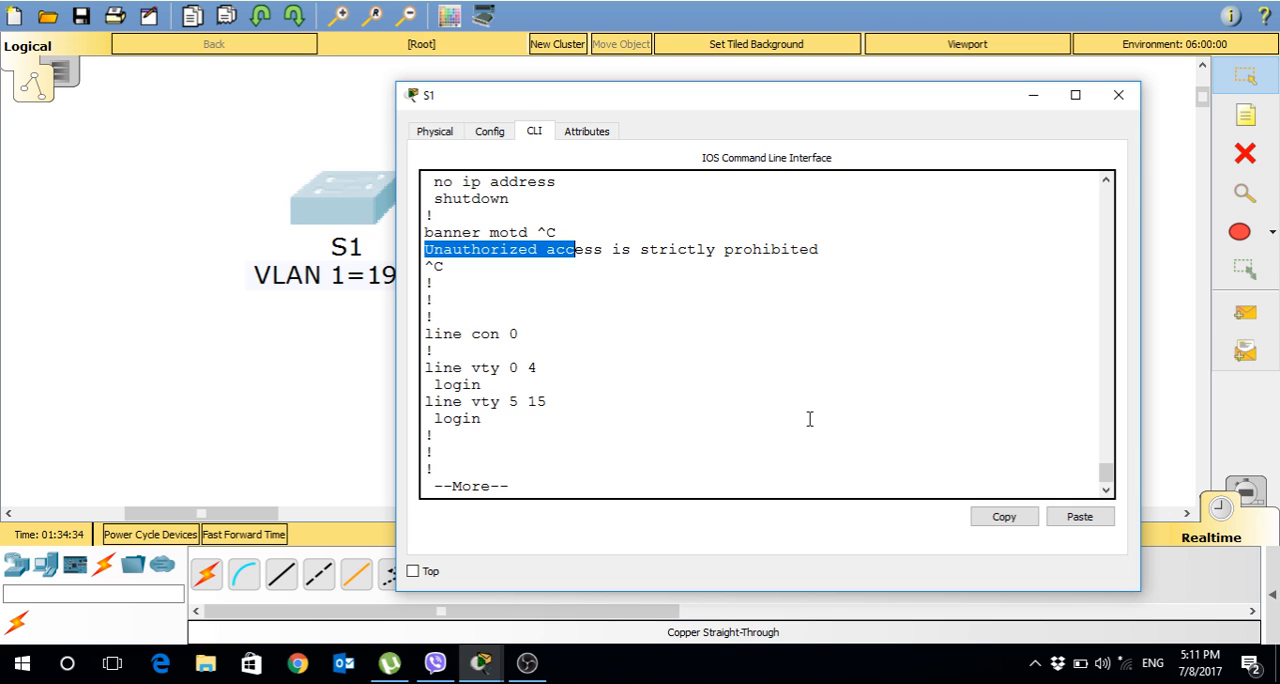
pyautogui.press('Return')
pyautogui.press('Return')
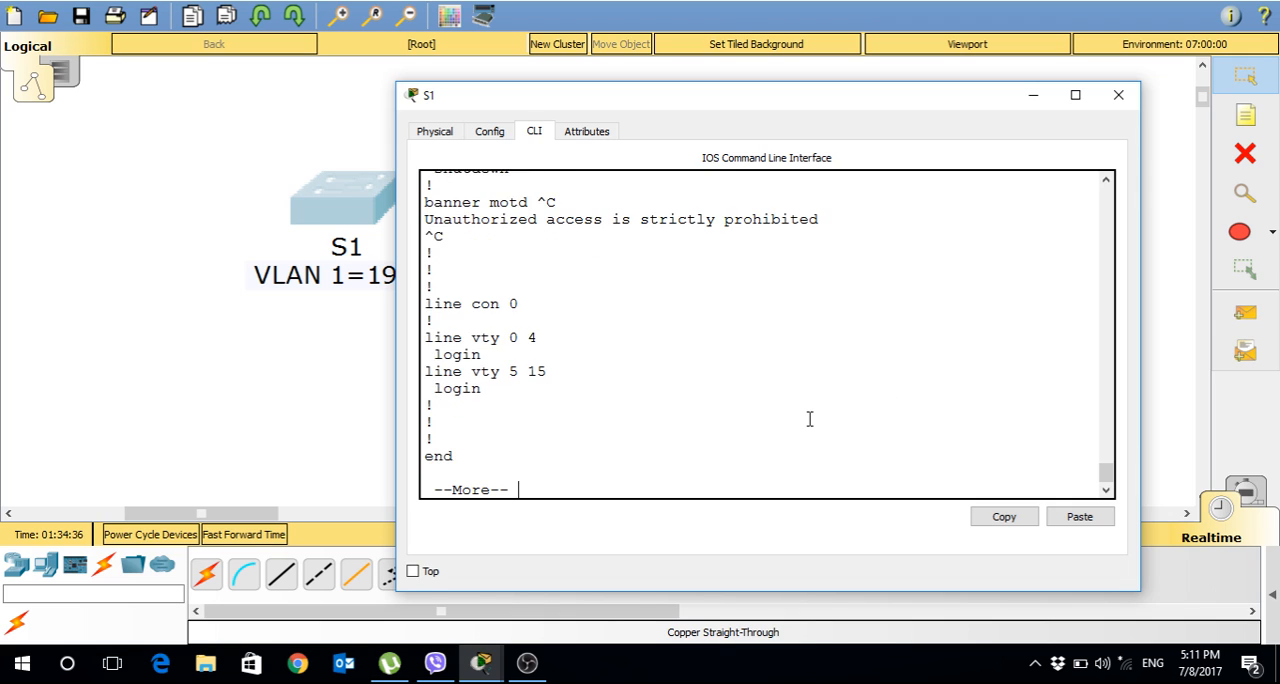
pyautogui.press('Return')
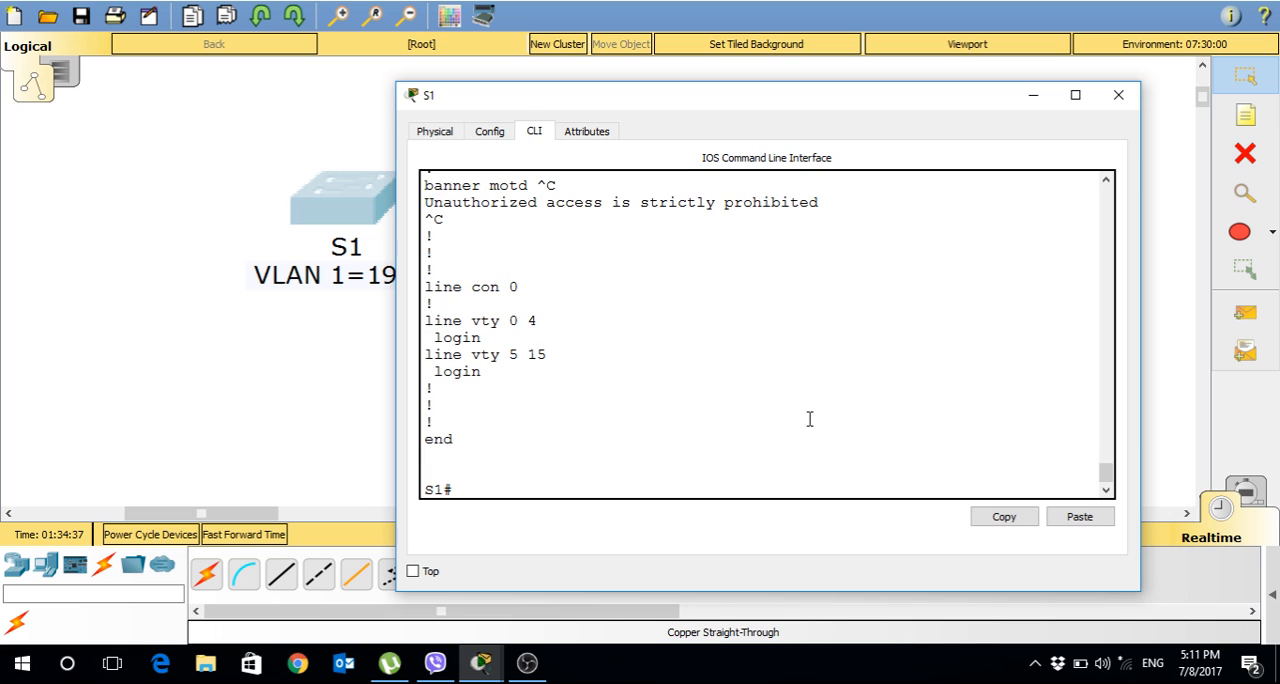
pyautogui.press('Return')
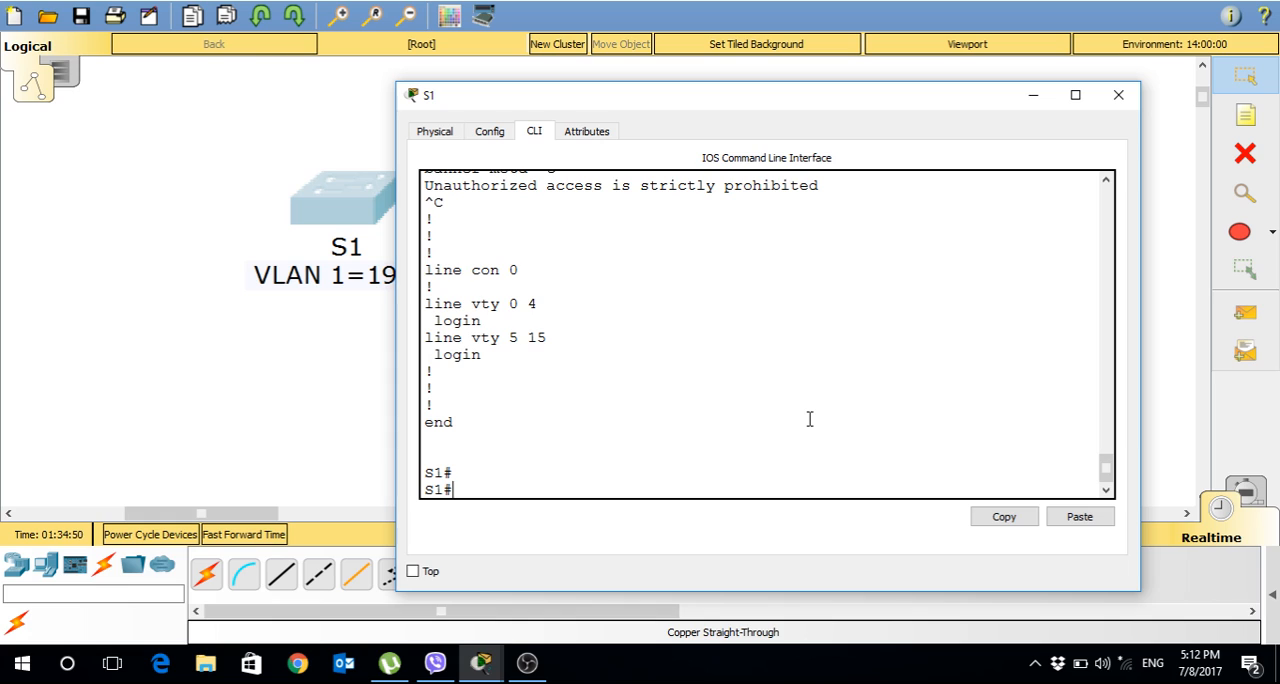
# Log out of S1 and reopen the console session to check the login banner.
pyautogui.write('exit')
pyautogui.press('Return')
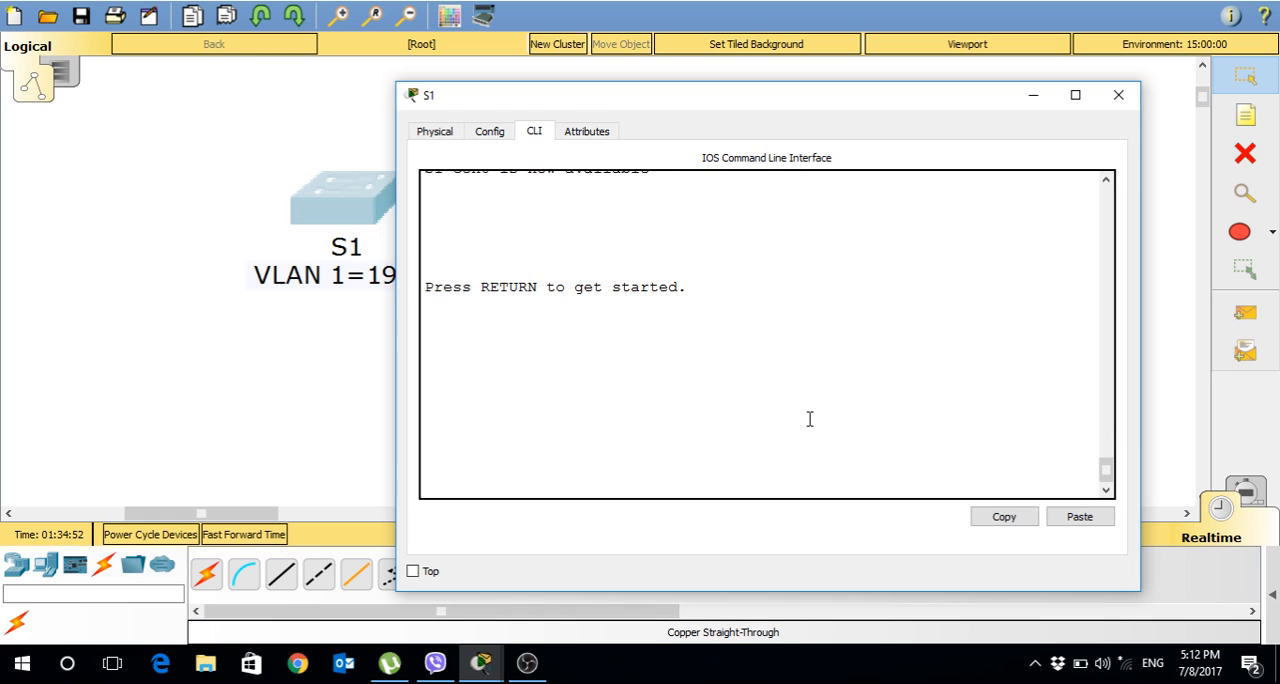
pyautogui.press('Return')
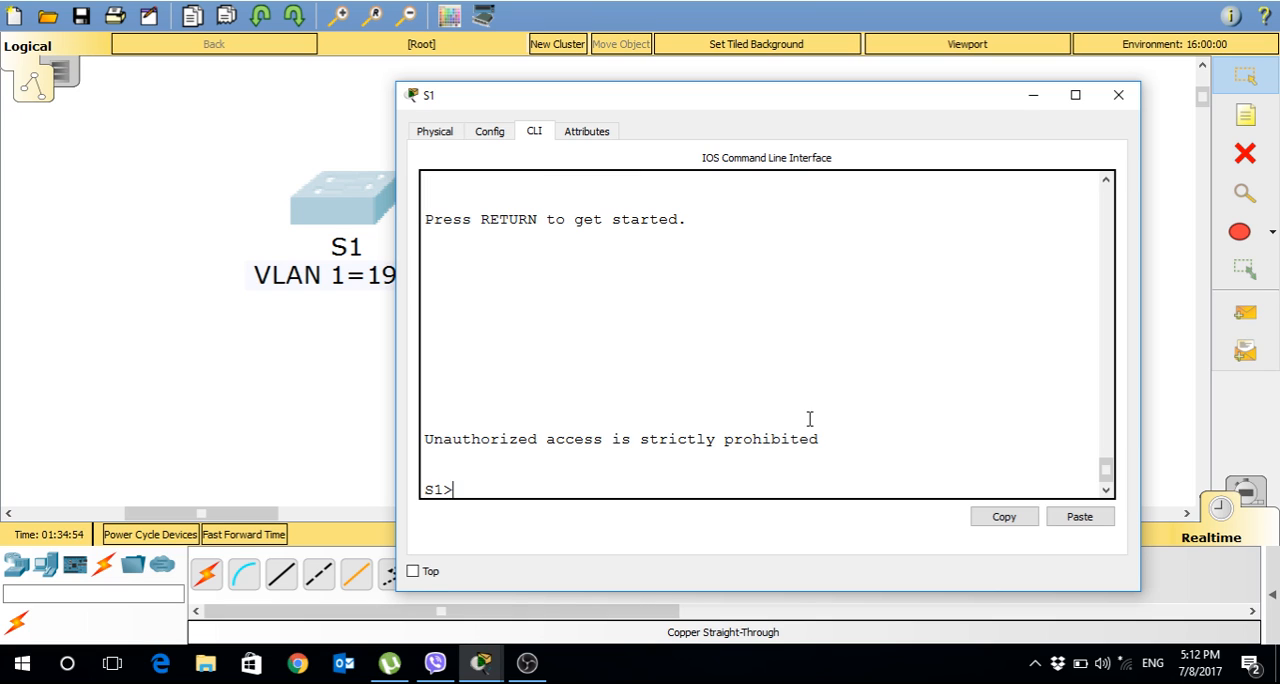
# Enter privileged EXEC mode on S1 with enable and the enable password.
pyautogui.write('enable')
pyautogui.press('Return')
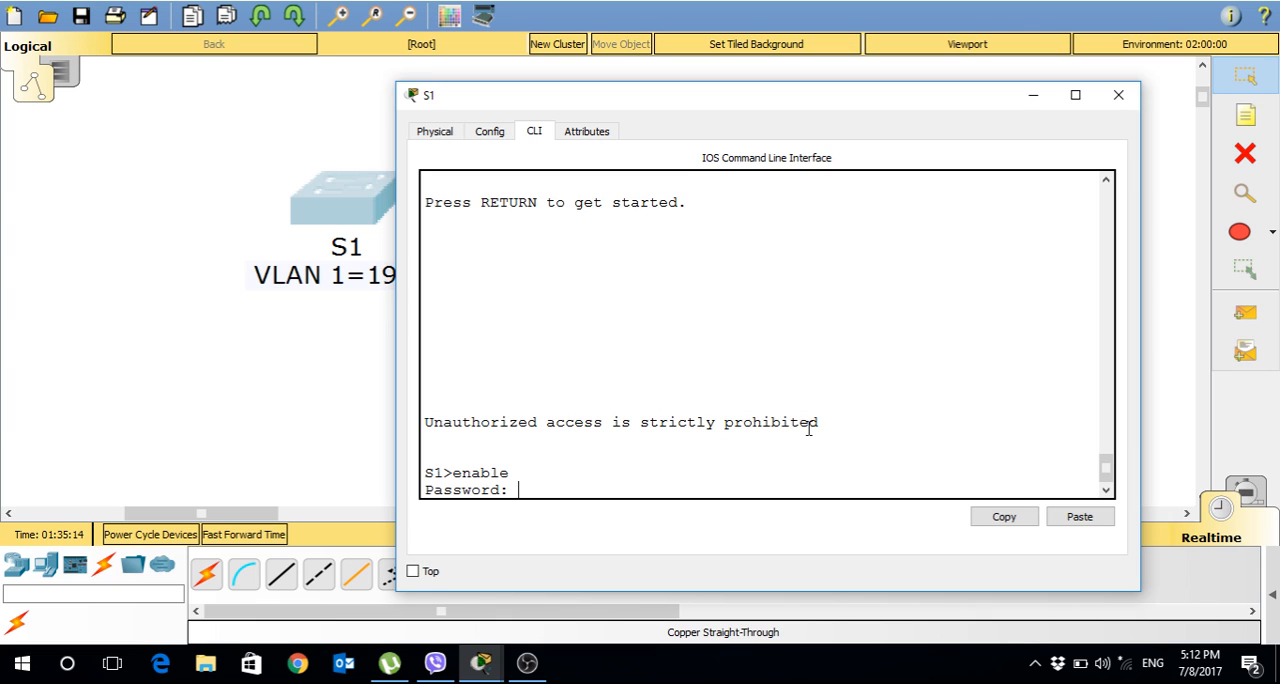
pyautogui.press('Return')
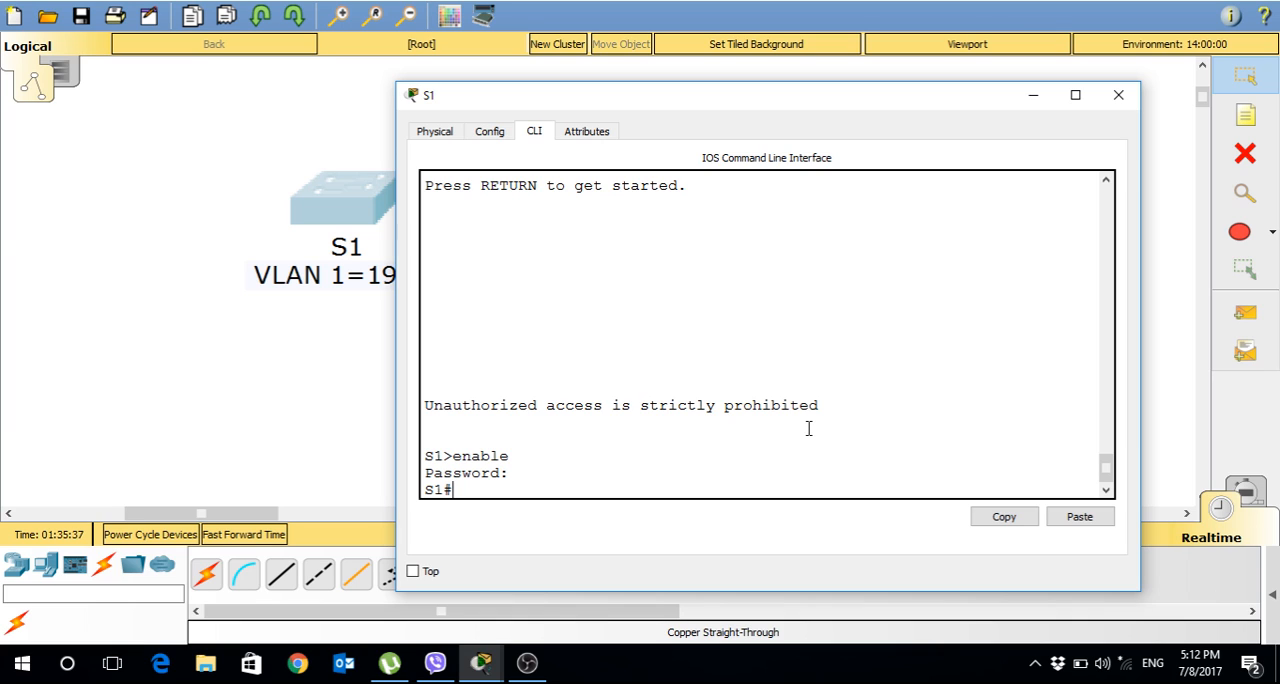
# Enter global configuration mode on S1 with config t.
pyautogui.write('confit')
pyautogui.press('BackSpace')
pyautogui.press('BackSpace')
pyautogui.write('g t')
pyautogui.press('Return')
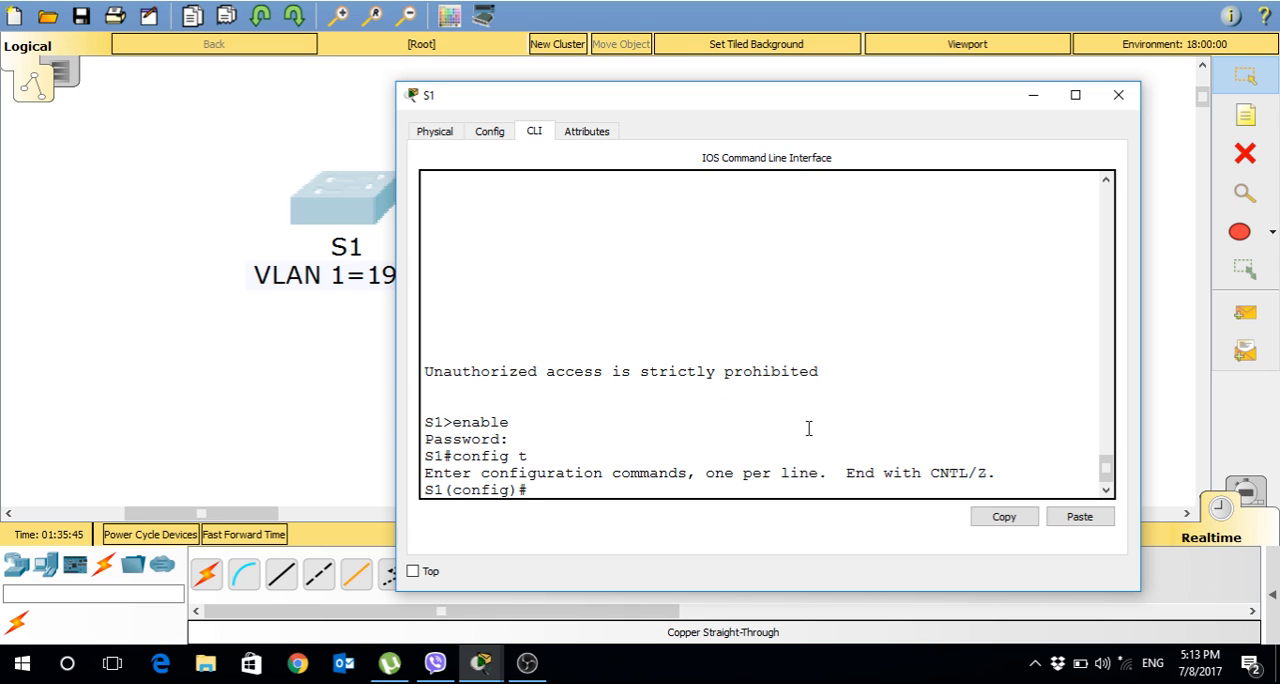
# Open interface configuration mode for VLAN 1.
pyautogui.write('inter vlan 1')
pyautogui.press('Return')
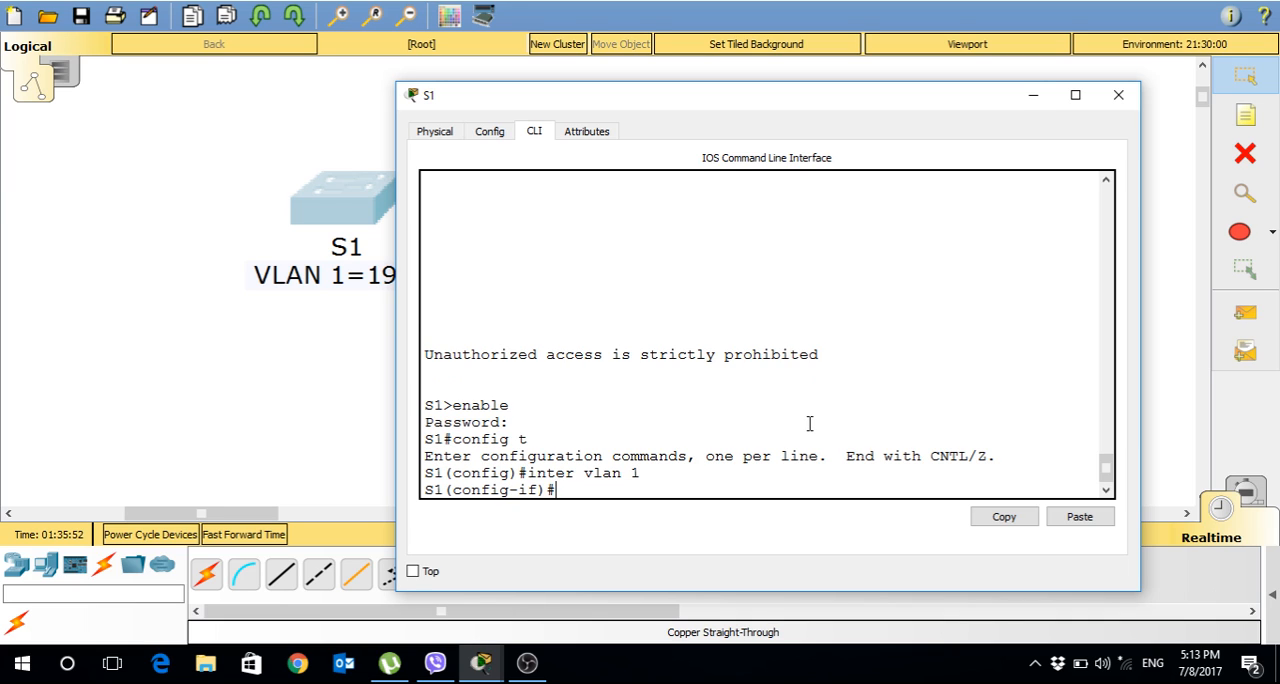
# Assign VLAN 1 the IP address 192.168.1.2 with subnet mask 255.255.255.0.
pyautogui.write('ip address 19')
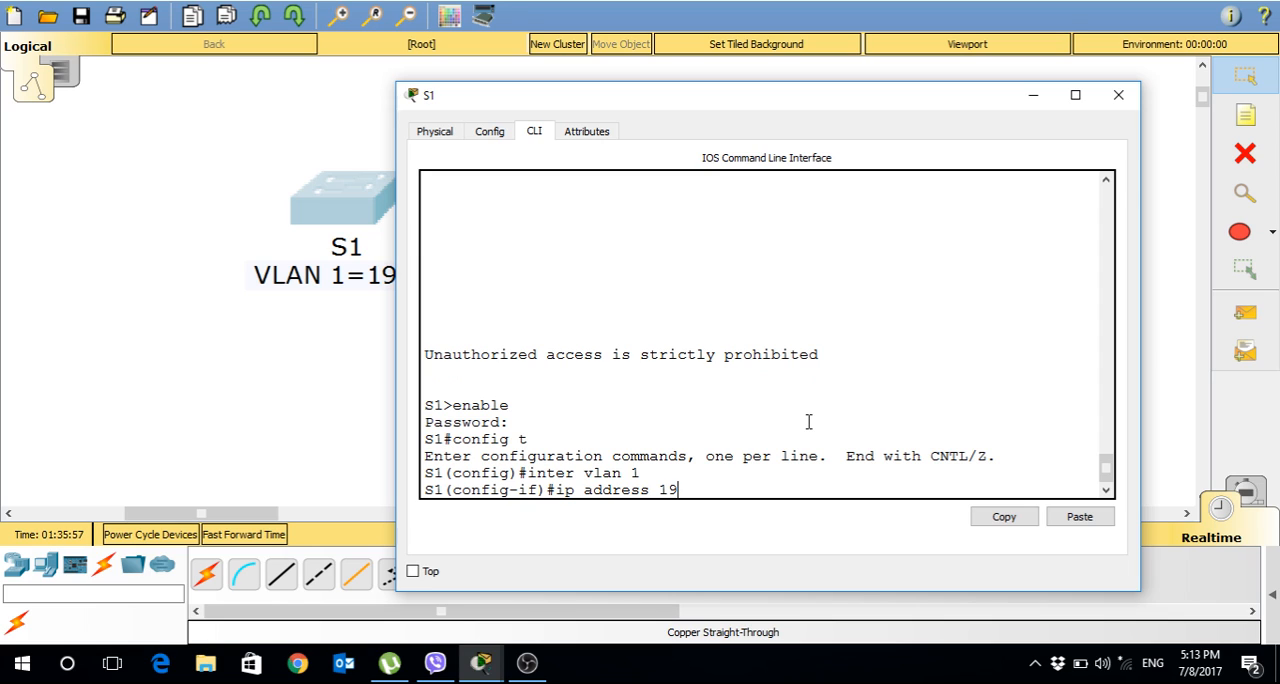
pyautogui.write('2.168.1.2')
pyautogui.moveTo(697, 108); pyautogui.dragTo(796, 82)
pyautogui.write('2')
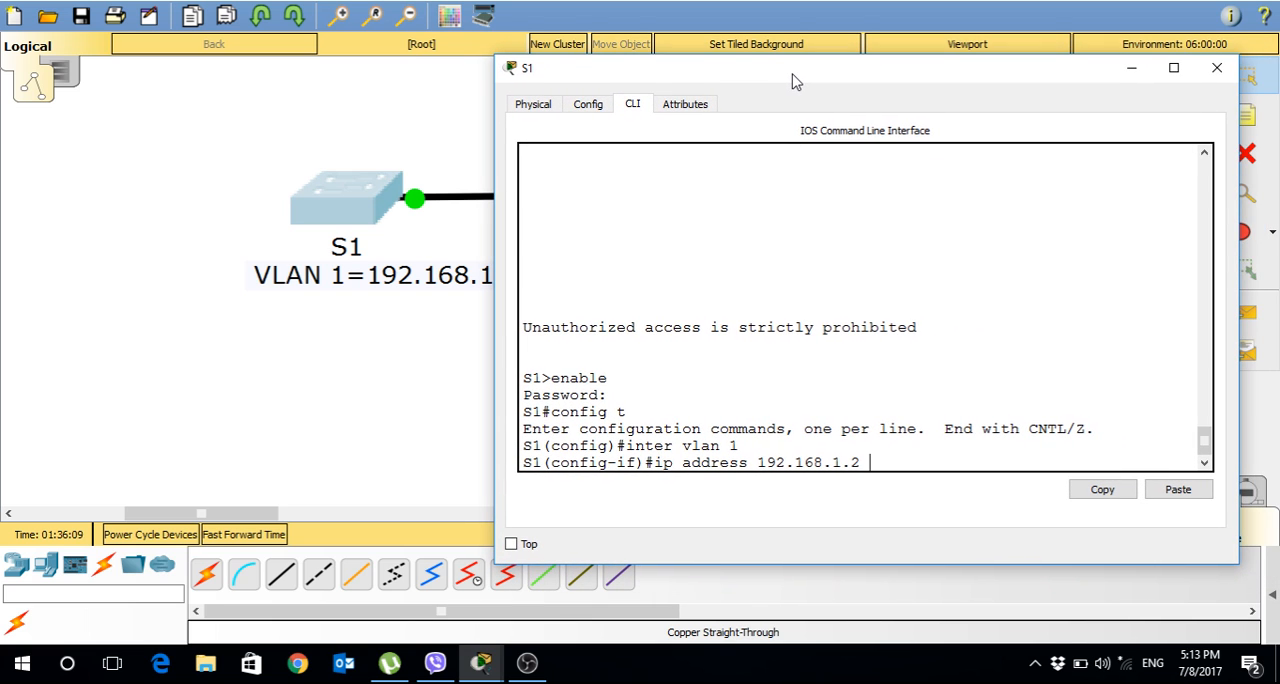
pyautogui.write('55.255.255.')
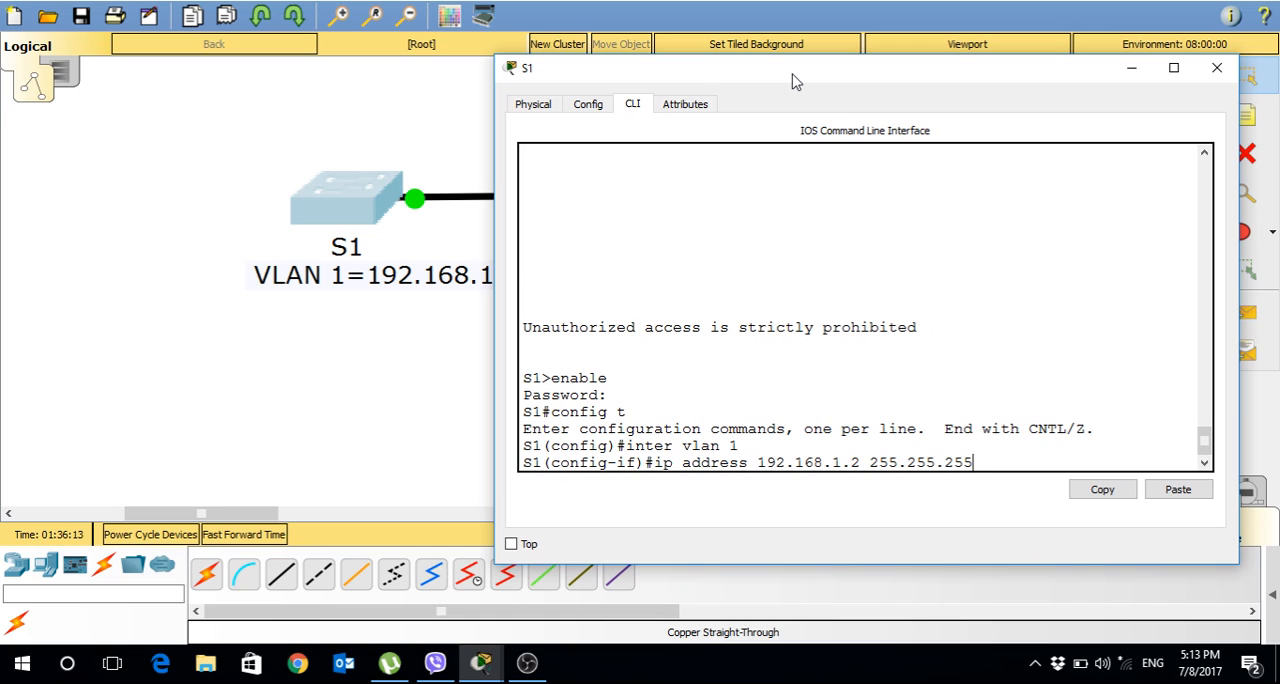
pyautogui.write('0')
pyautogui.press('Return')
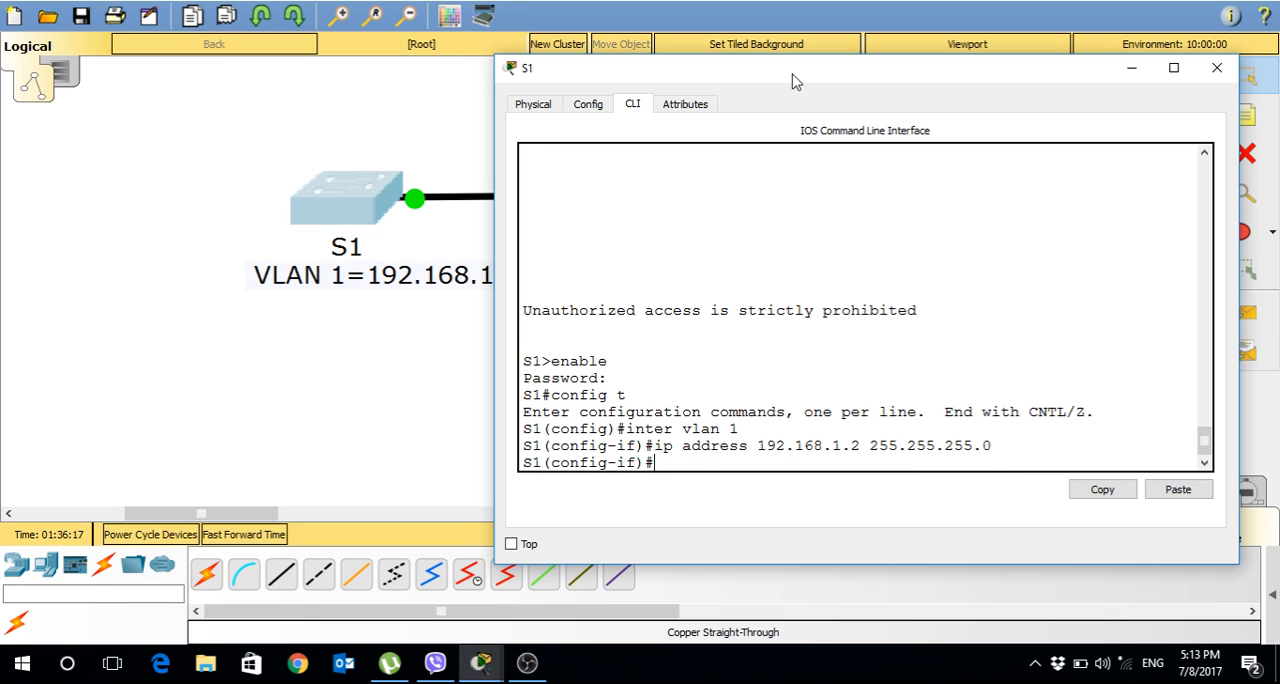
# Activate the VLAN 1 interface with no shutdown.
pyautogui.write('no shutdown')
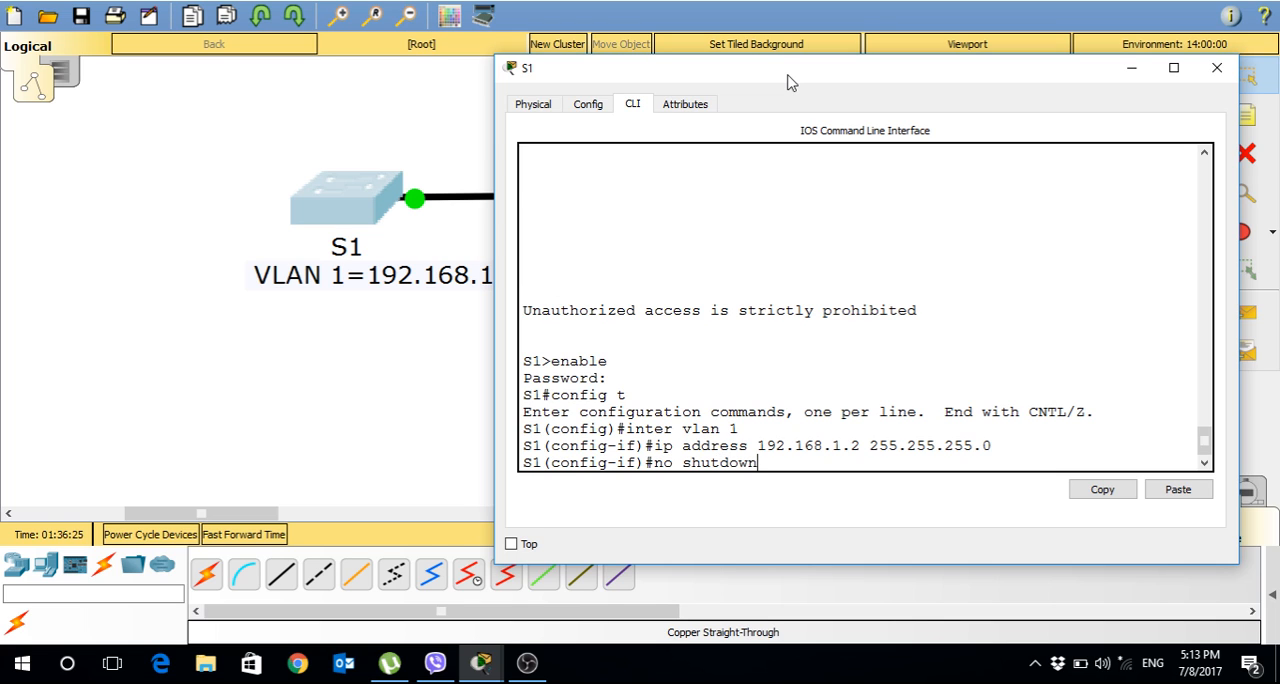
pyautogui.press('Return')
pyautogui.press('Return')
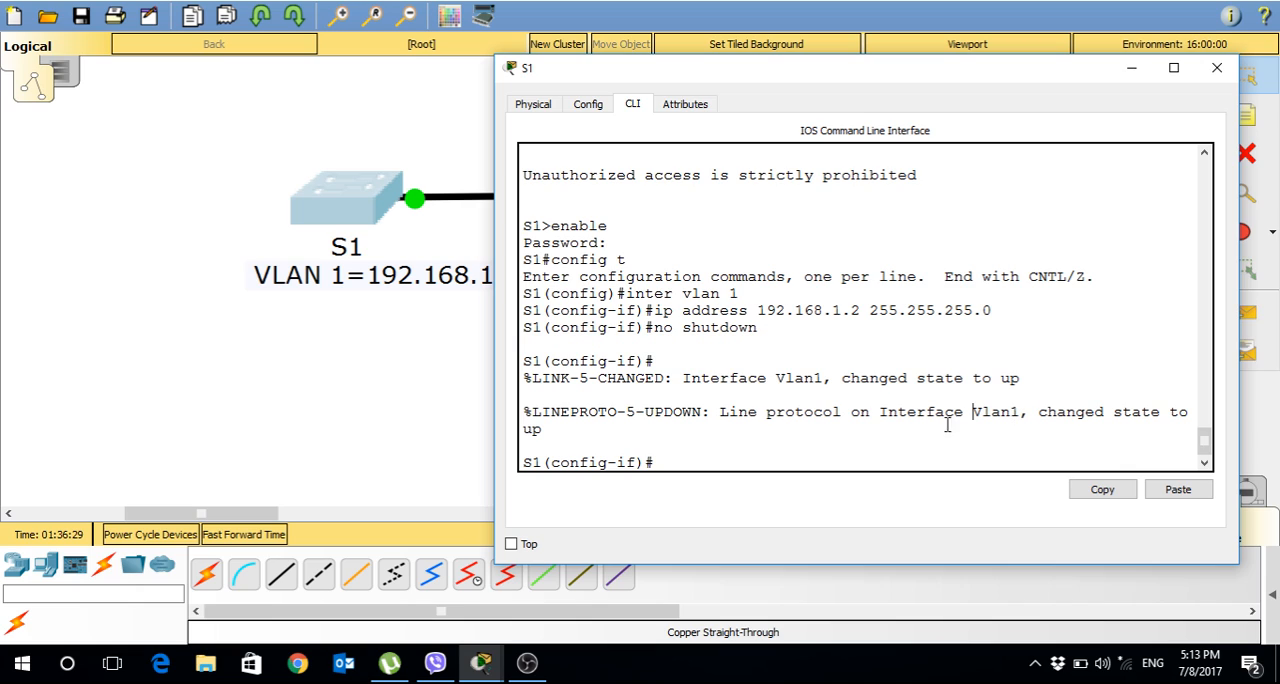
# Exit the VLAN 1 interface configuration and open line configuration mode for console 0.
pyautogui.doubleClick(738, 440)
pyautogui.click(679, 464)
pyautogui.write('exit')
pyautogui.press('Return')
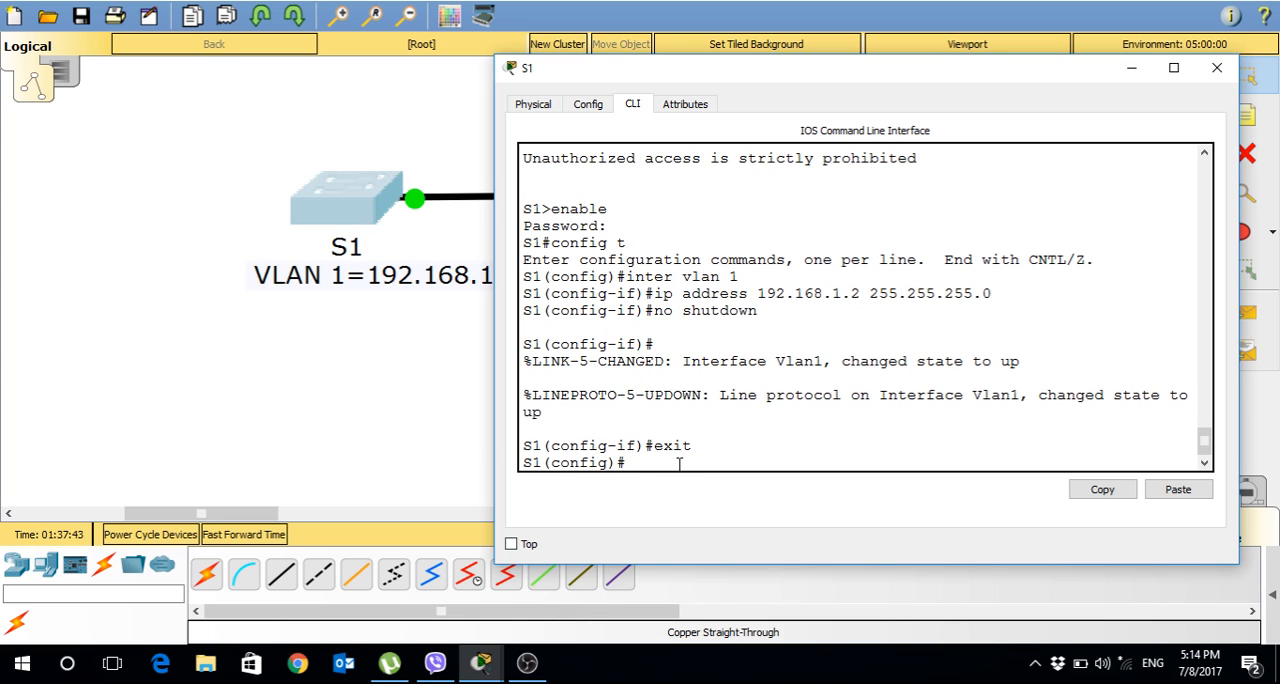
pyautogui.write('line')
pyautogui.write('console 0')
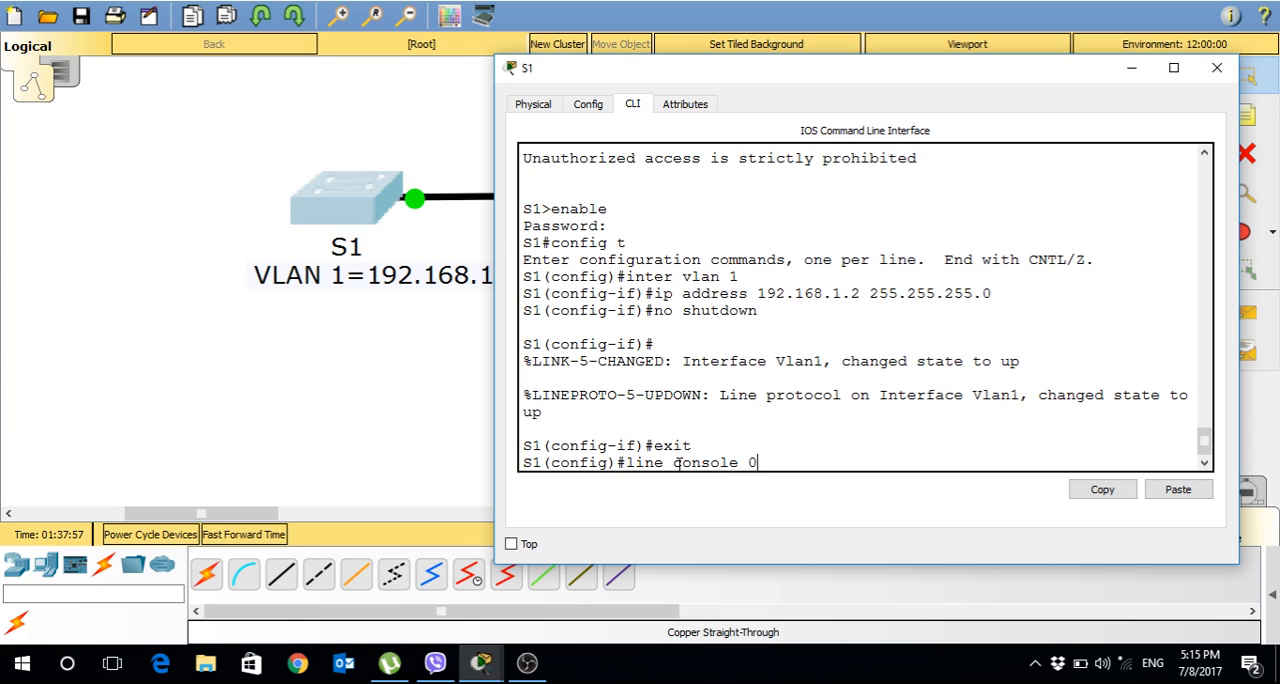
pyautogui.press('Return')
# Set the console line password and require it with login.
pyautogui.write('passw')
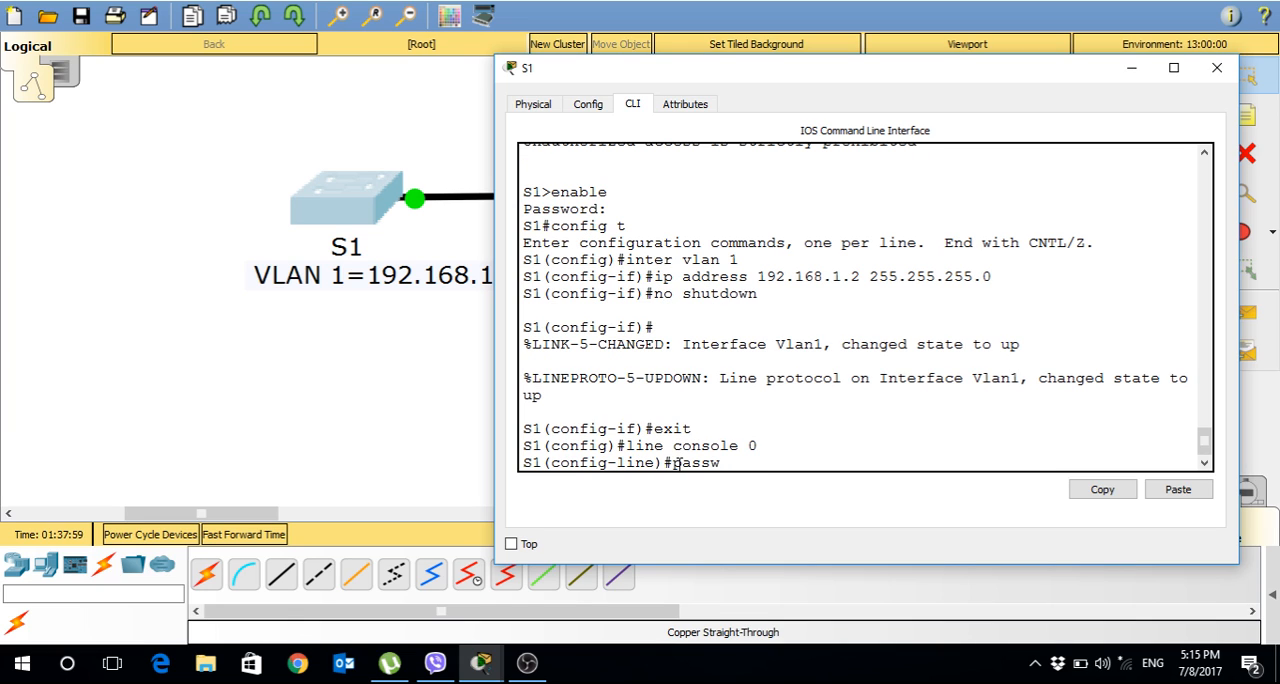
pyautogui.write('ord cisco')
pyautogui.press('Return')
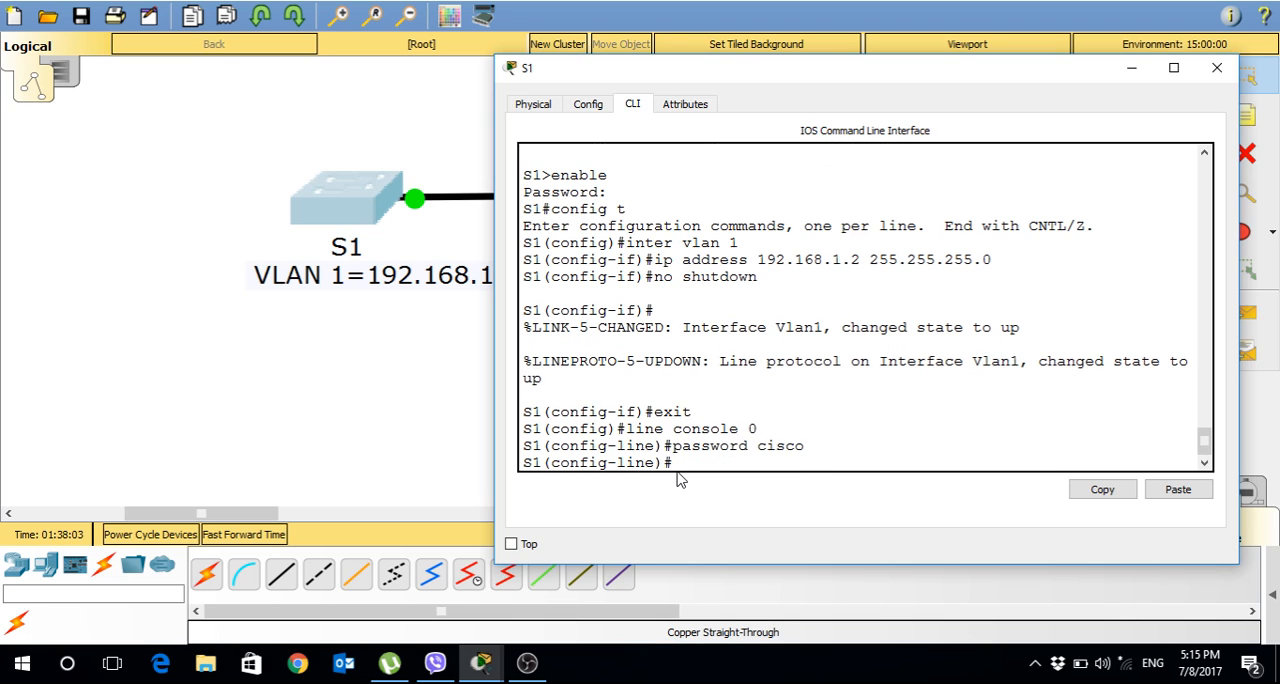
pyautogui.write('login')
pyautogui.press('Return')
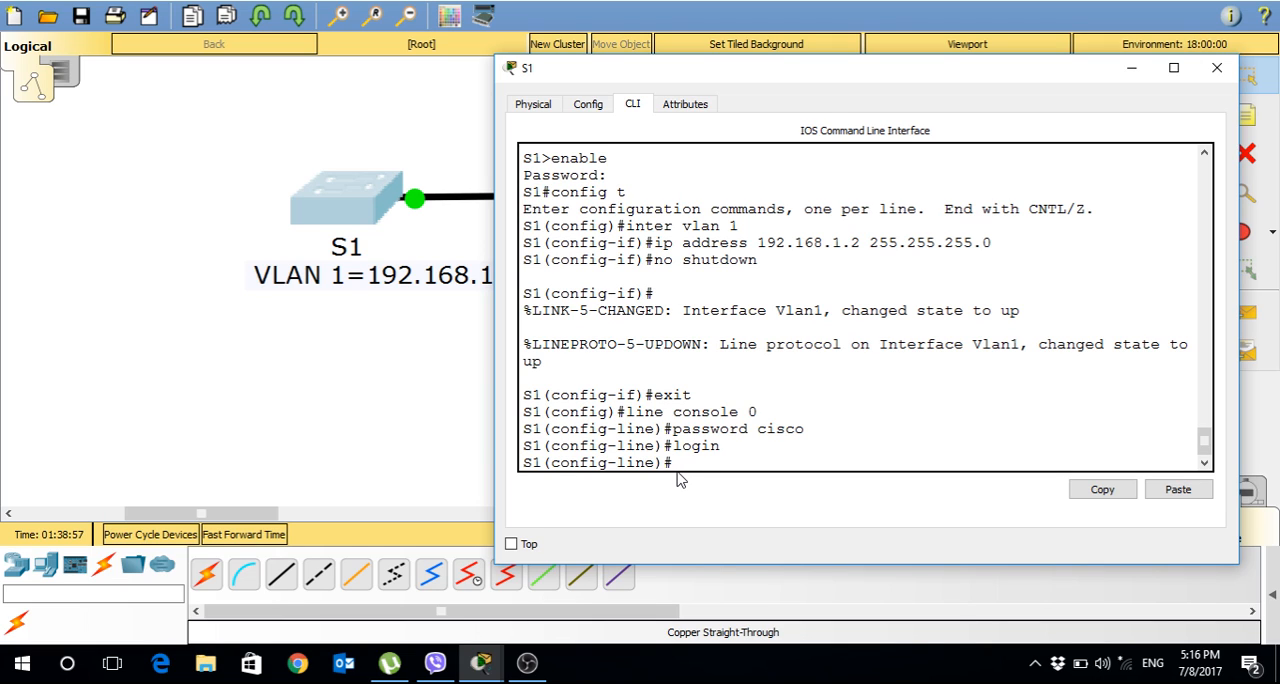
# Remove the login requirement from console line 0 with no login.
pyautogui.write('no logi')
pyautogui.press('Tab')
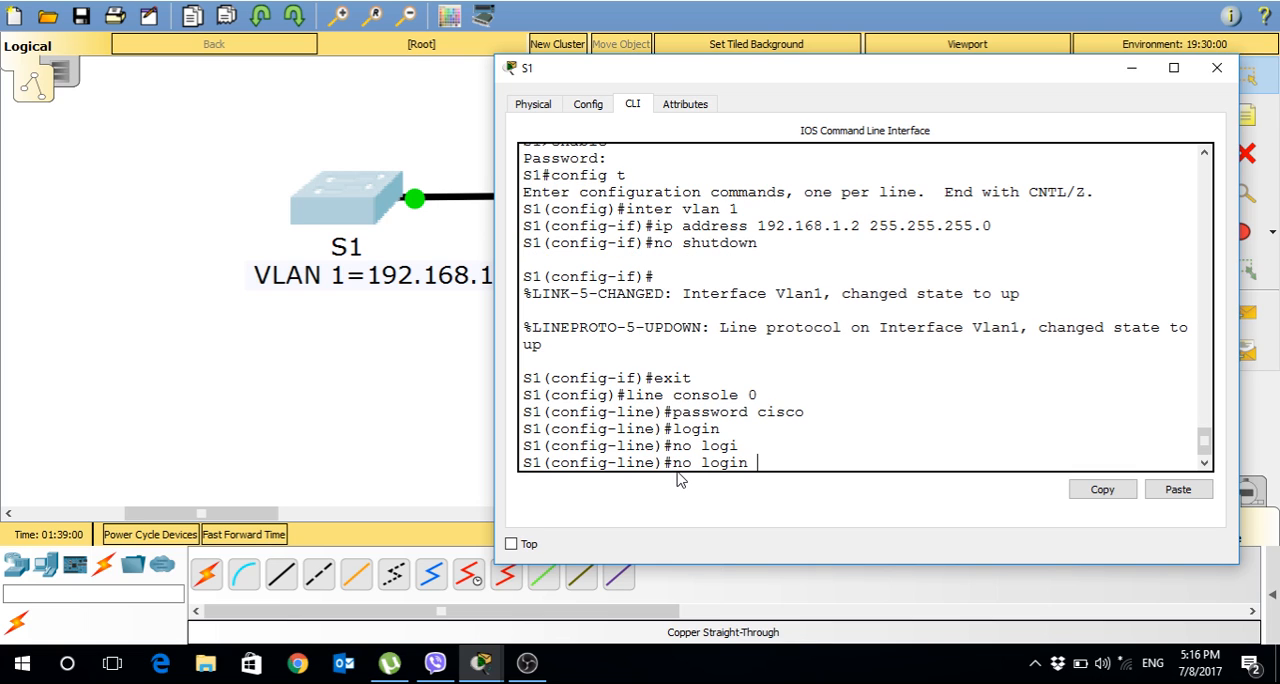
pyautogui.press('Return')
pyautogui.press('Return')
# Exit the configuration modes, log out of S1 and reopen the console session to test access without login.
pyautogui.write('exit')
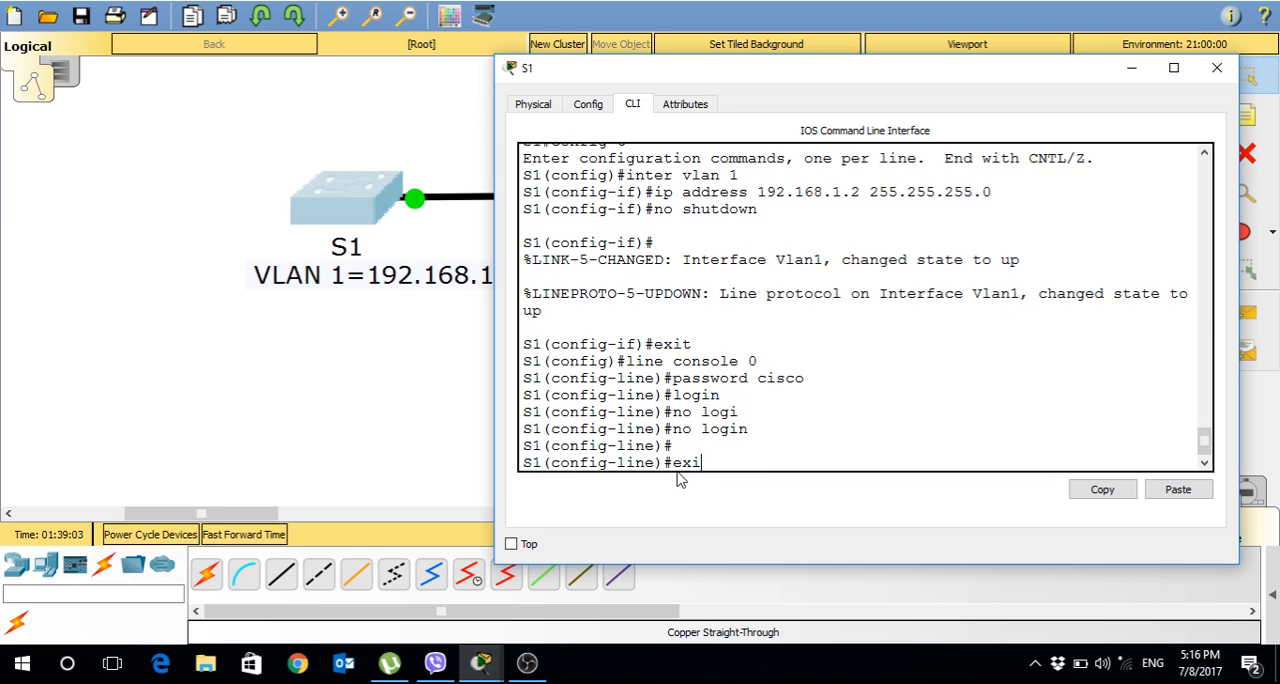
pyautogui.press('Return')
pyautogui.press('Return')
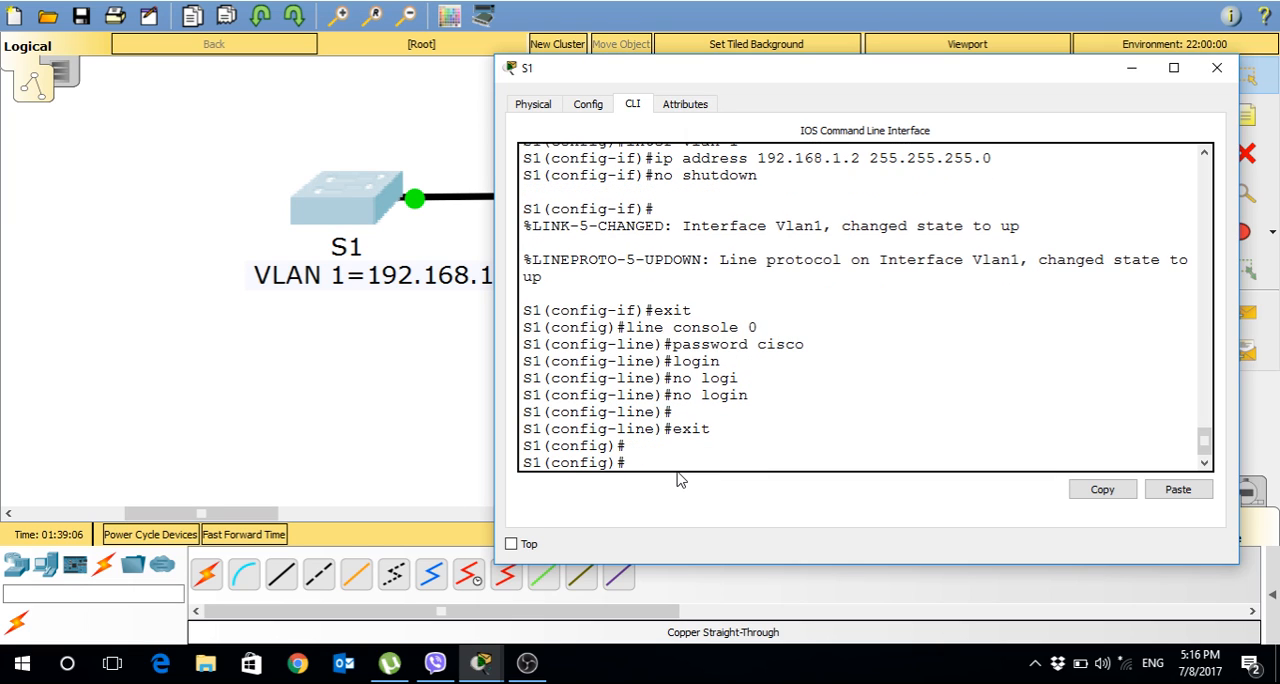
pyautogui.write('ei')
pyautogui.press('BackSpace')
pyautogui.write('xit')
pyautogui.press('Return')
pyautogui.write('exit')
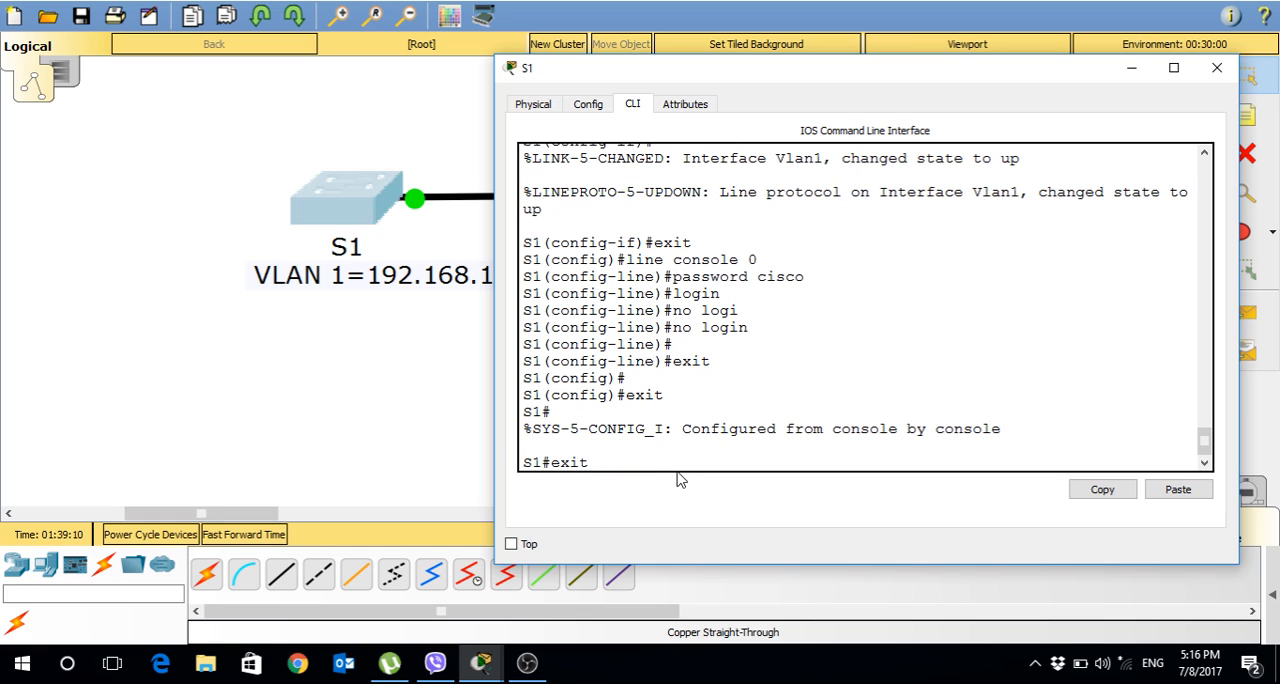
pyautogui.press('Return')
pyautogui.press('Return')
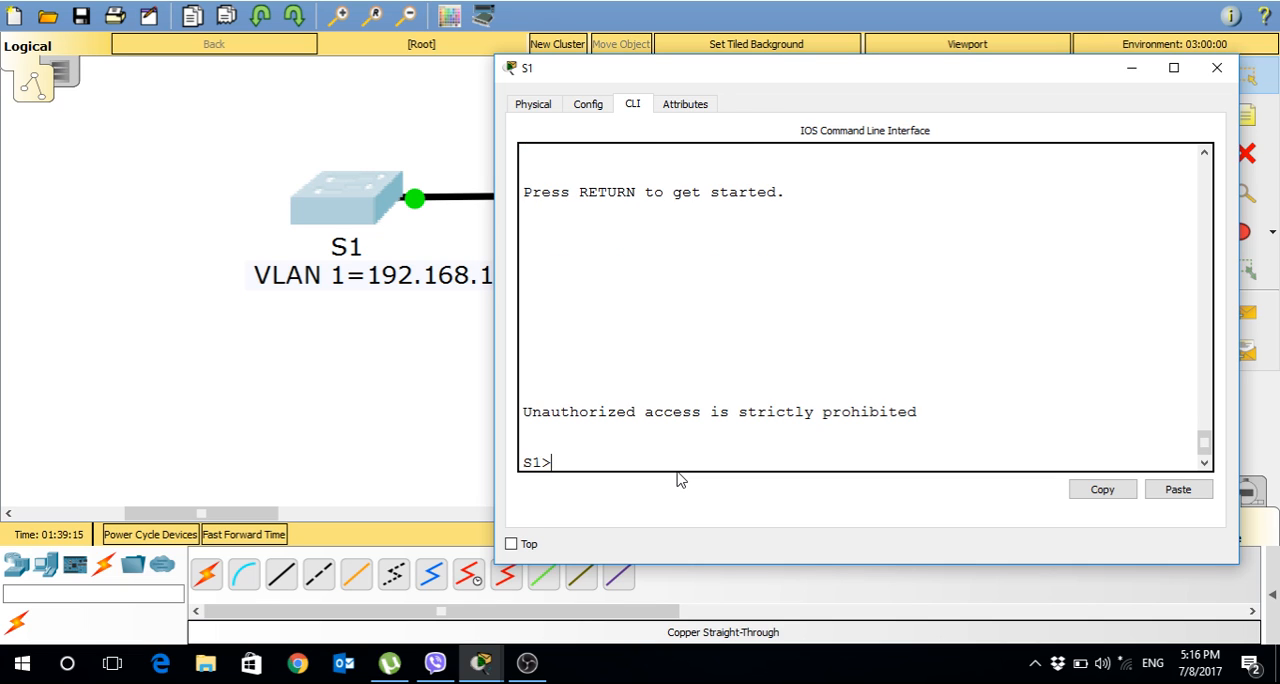
pyautogui.press('Return')
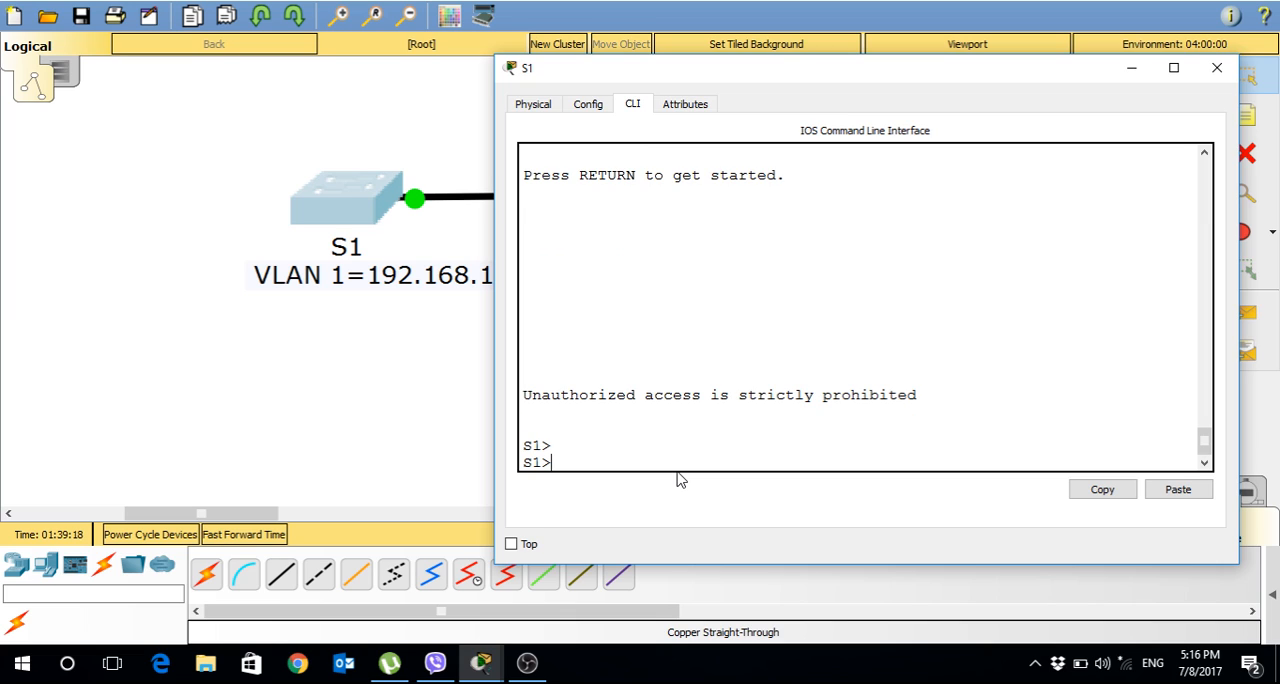
# Return to privileged EXEC mode with en and the enable password.
pyautogui.write('en')
pyautogui.press('Return')
pyautogui.press('Return')
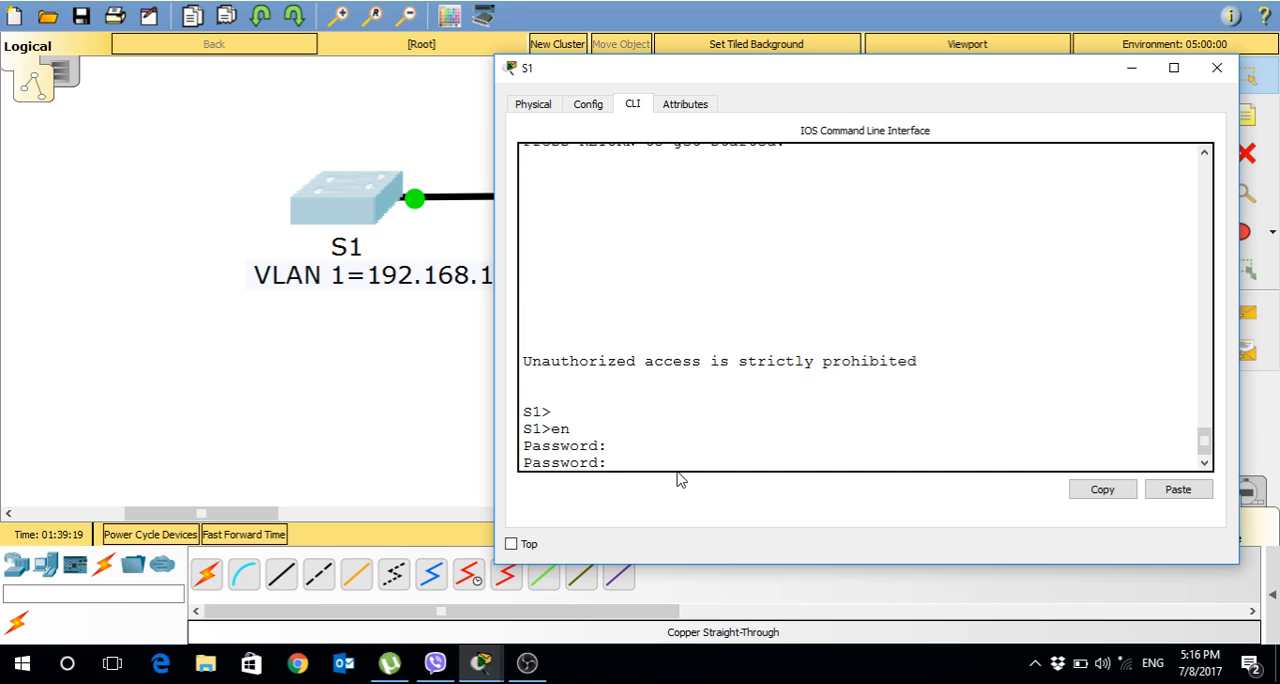
# Show the running configuration of S1.
pyautogui.press('Return')
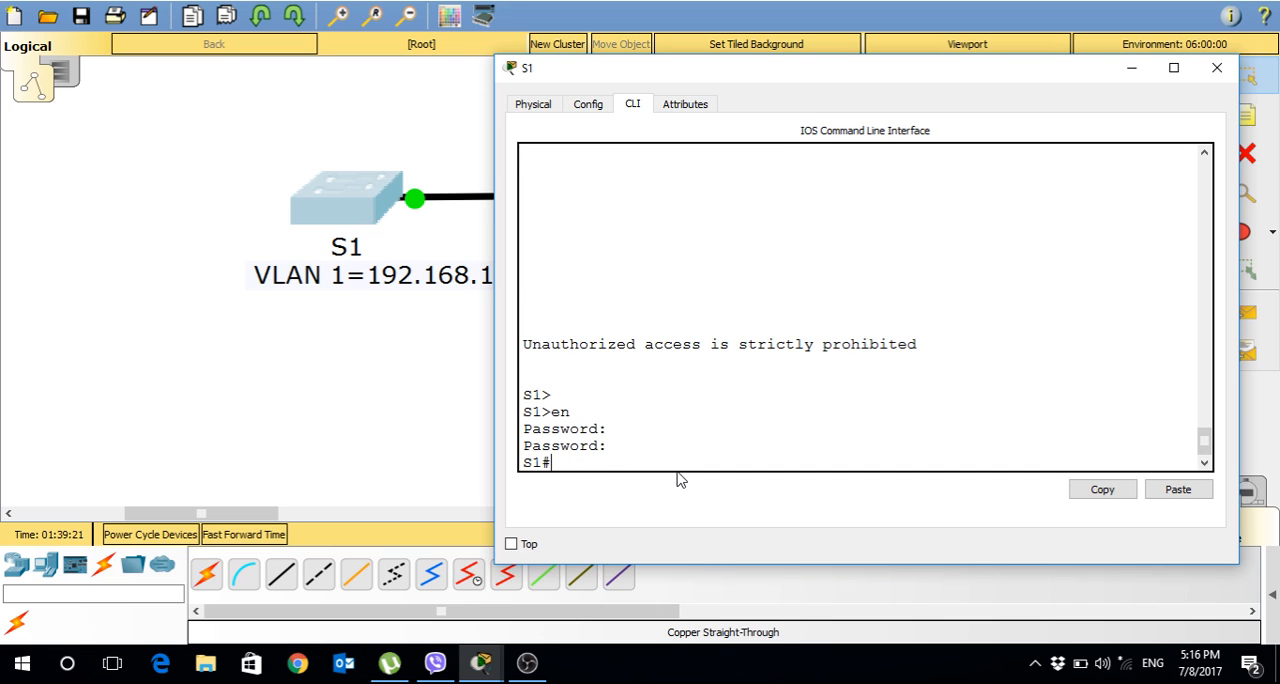
pyautogui.write('show')
pyautogui.press('BackSpace')
pyautogui.press('BackSpace')
pyautogui.press('BackSpace')
pyautogui.press('BackSpace')
pyautogui.press('BackSpace')
pyautogui.write('config')
pyautogui.press('BackSpace')
pyautogui.press('BackSpace')
pyautogui.press('BackSpace')
pyautogui.press('BackSpace')
pyautogui.press('BackSpace')
pyautogui.press('BackSpace')
pyautogui.write('showru')
pyautogui.press('BackSpace')
pyautogui.press('BackSpace')
pyautogui.write('ru')
pyautogui.press('Tab')
# Page through the running configuration, check the VLAN 1 and console line 0 settings and return to the prompt.
pyautogui.press('Return')
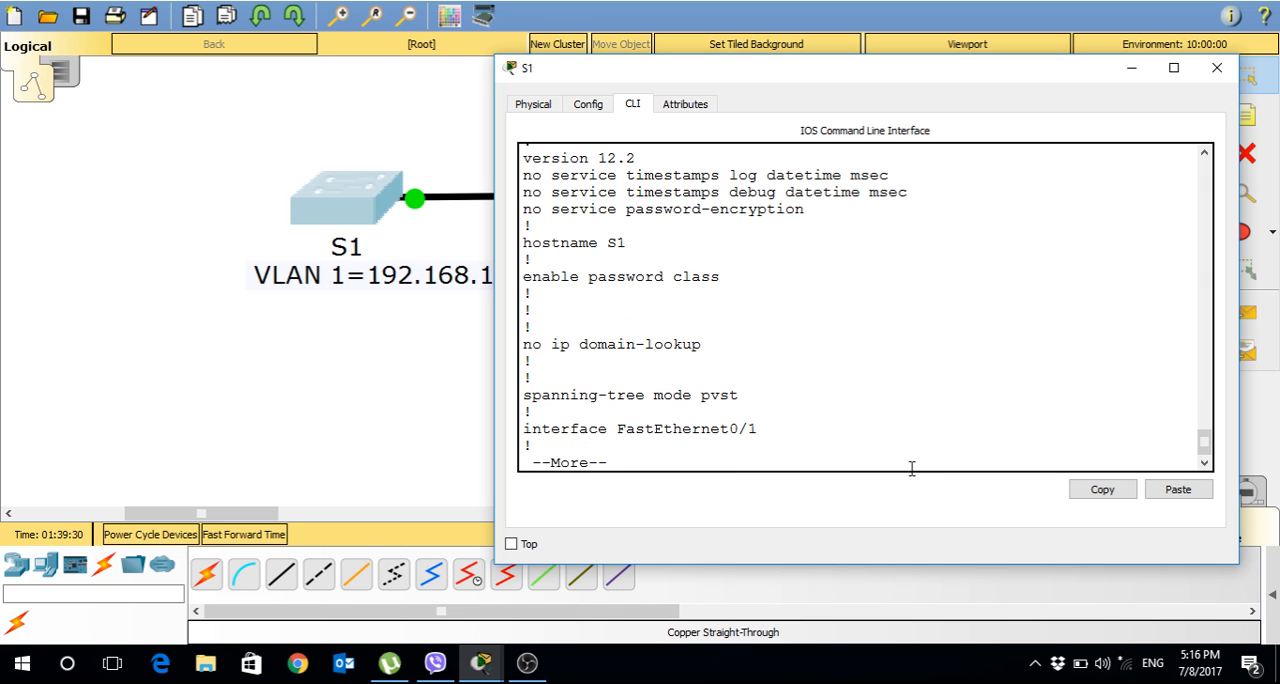
pyautogui.press('Return')
pyautogui.press('Return')
pyautogui.press('Return')
pyautogui.press('Return')
pyautogui.press('Return')
pyautogui.press('Return')
pyautogui.press('Return')
pyautogui.press('Return')
pyautogui.press('Return')
pyautogui.press('Return')
pyautogui.press('Return')
pyautogui.press('Return')
pyautogui.press('Return')
pyautogui.press('Return')
pyautogui.press('Return')
pyautogui.press('Return')
pyautogui.press('Return')
pyautogui.press('Return')
pyautogui.press('Return')
pyautogui.press('Return')
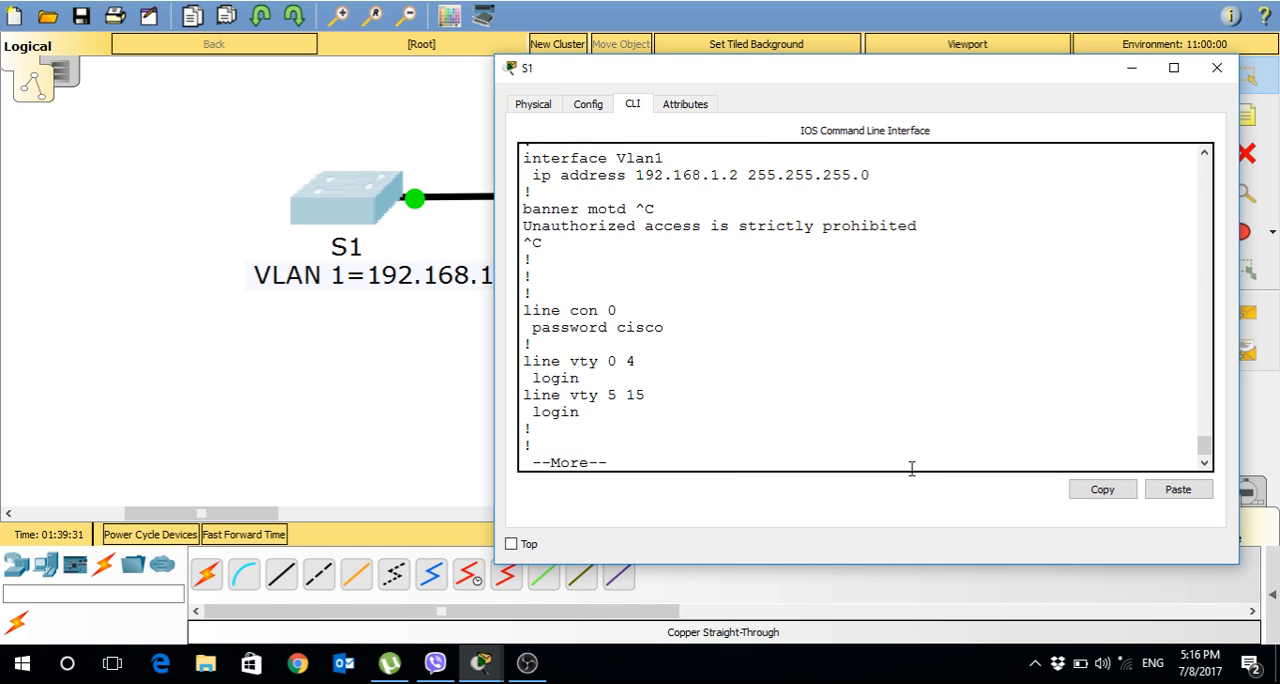
pyautogui.moveTo(665, 328)
pyautogui.mouseDown()
pyautogui.moveTo(541, 328)
pyautogui.moveTo(533, 347)
pyautogui.moveTo(628, 318)
pyautogui.moveTo(670, 326)
pyautogui.mouseUp()
pyautogui.click(533, 335)
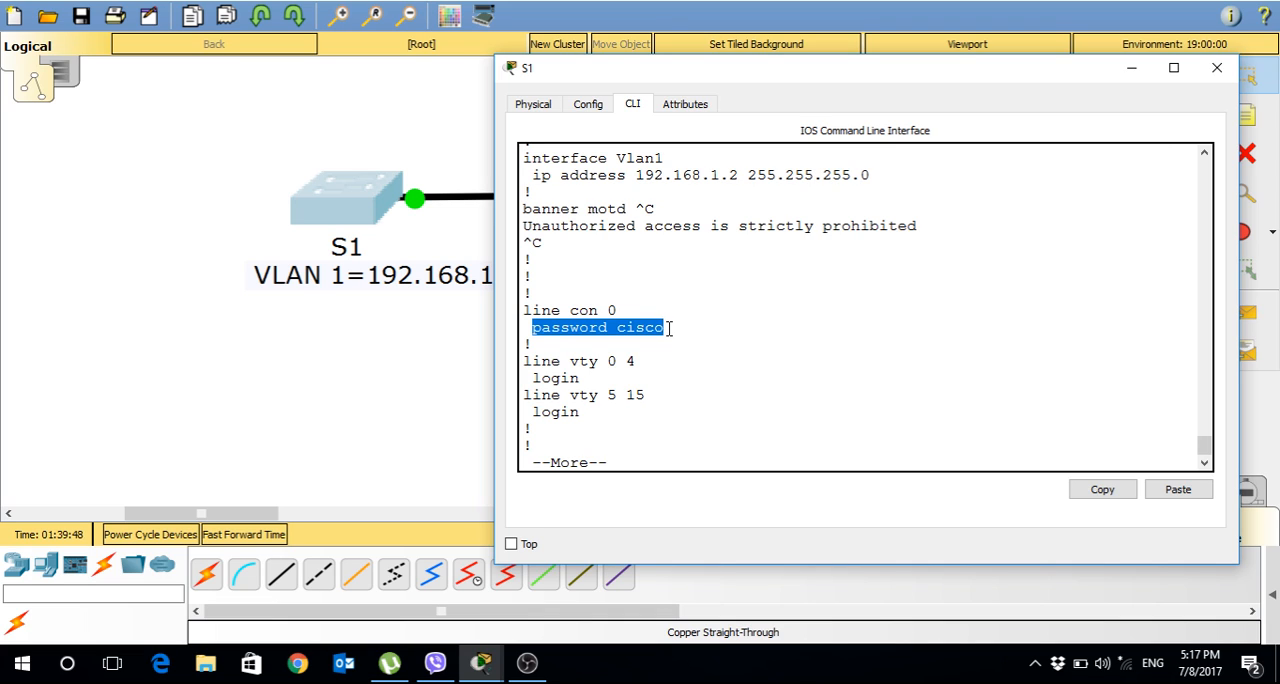
pyautogui.click(669, 329)
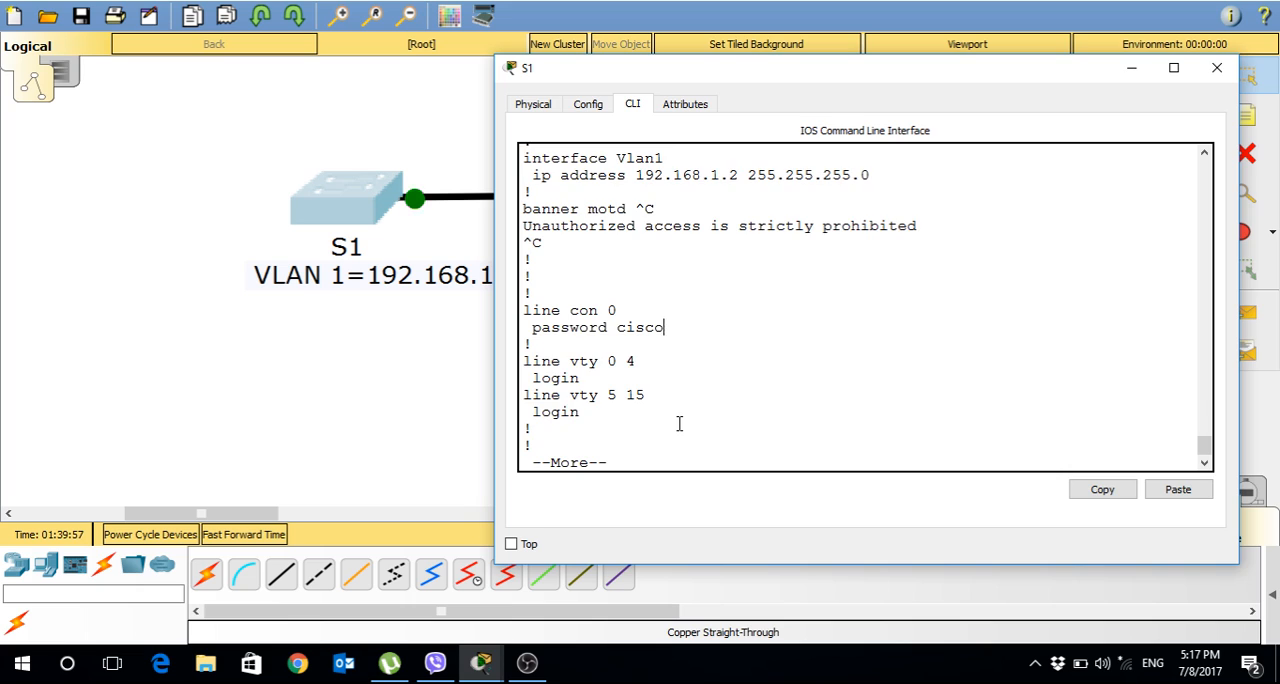
pyautogui.press('space')
pyautogui.press('Return')
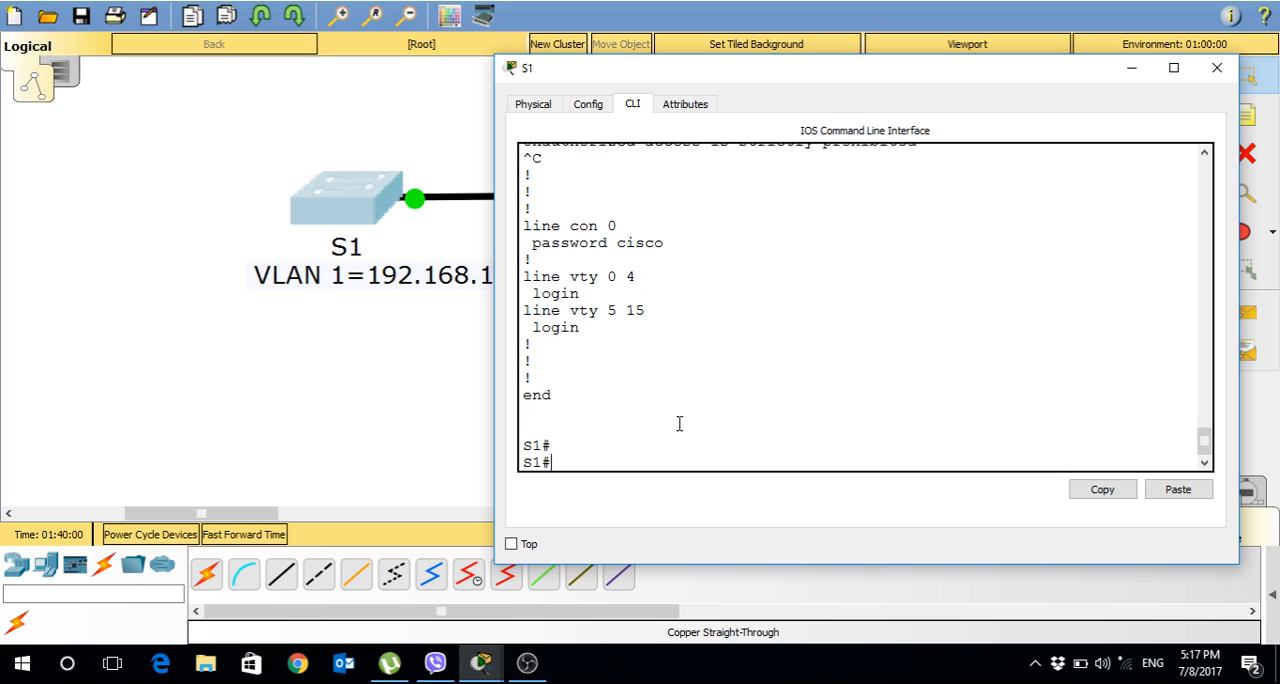
# Enter global configuration mode and reopen line configuration for console 0.
pyautogui.write('config t')
pyautogui.press('Return')
pyautogui.press('Return')
pyautogui.write('li')
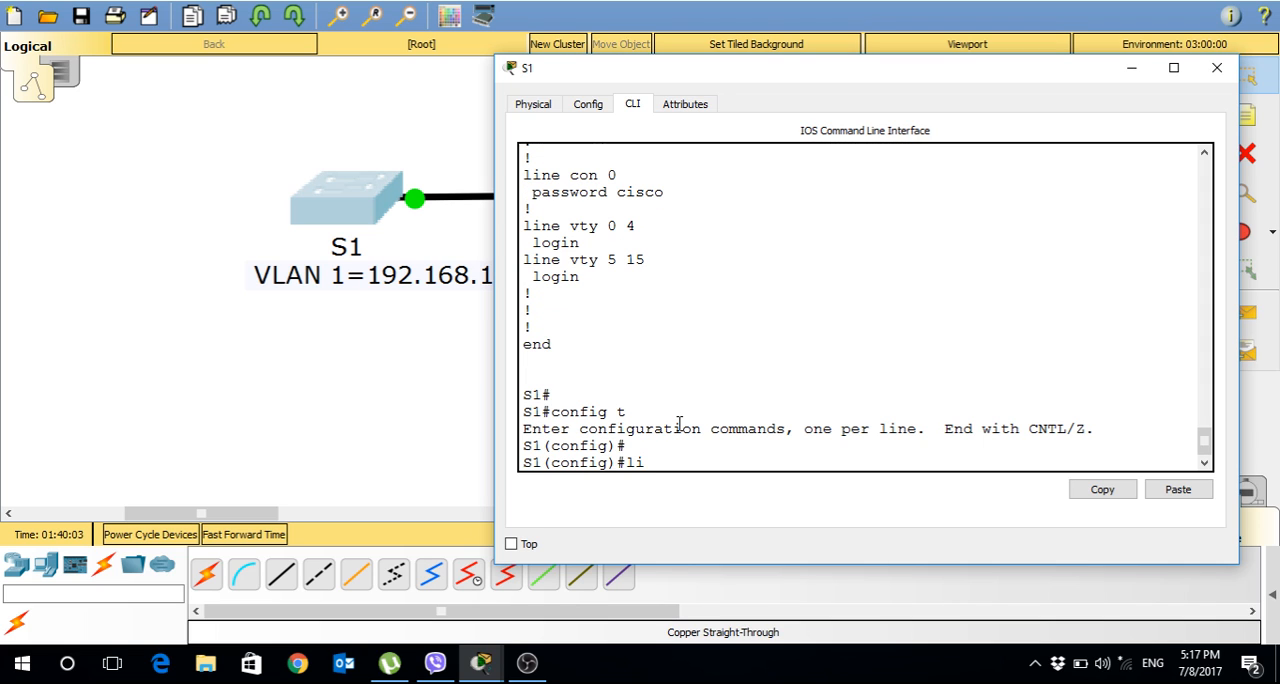
pyautogui.press('Tab')
pyautogui.write('so')
pyautogui.press('Tab')
pyautogui.press('BackSpace')
pyautogui.press('BackSpace')
pyautogui.write('co')
pyautogui.press('Tab')
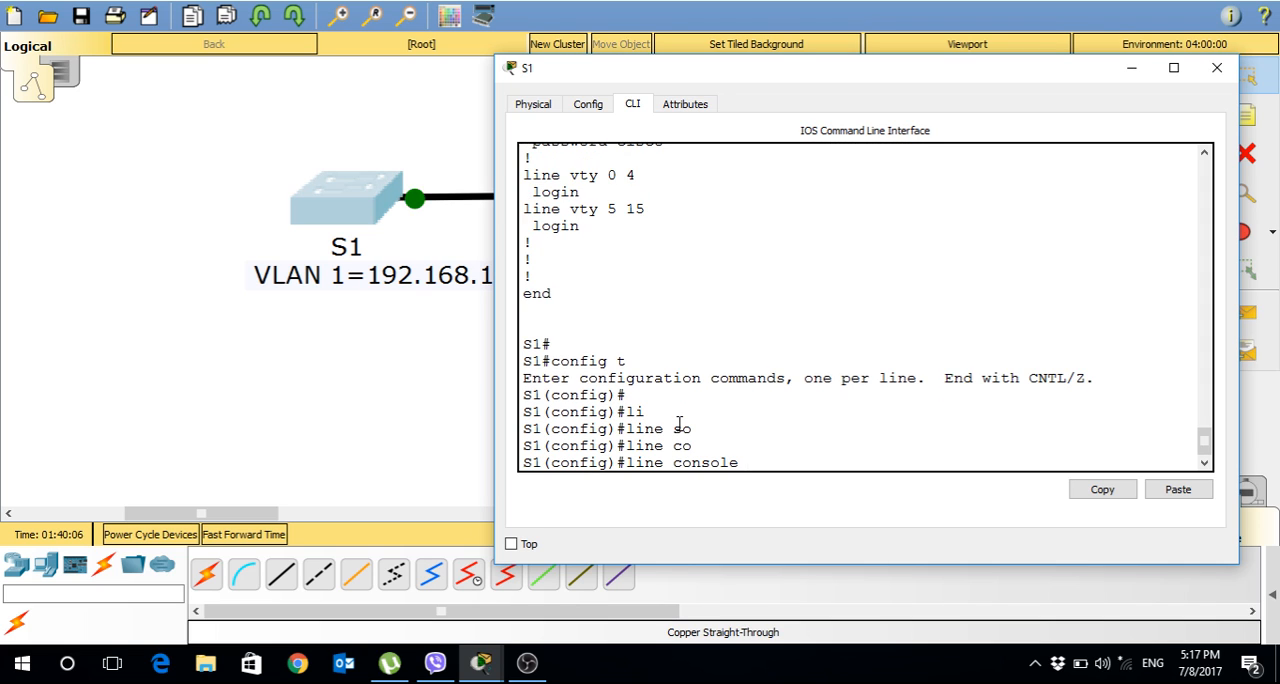
pyautogui.write('0')
pyautogui.press('Return')
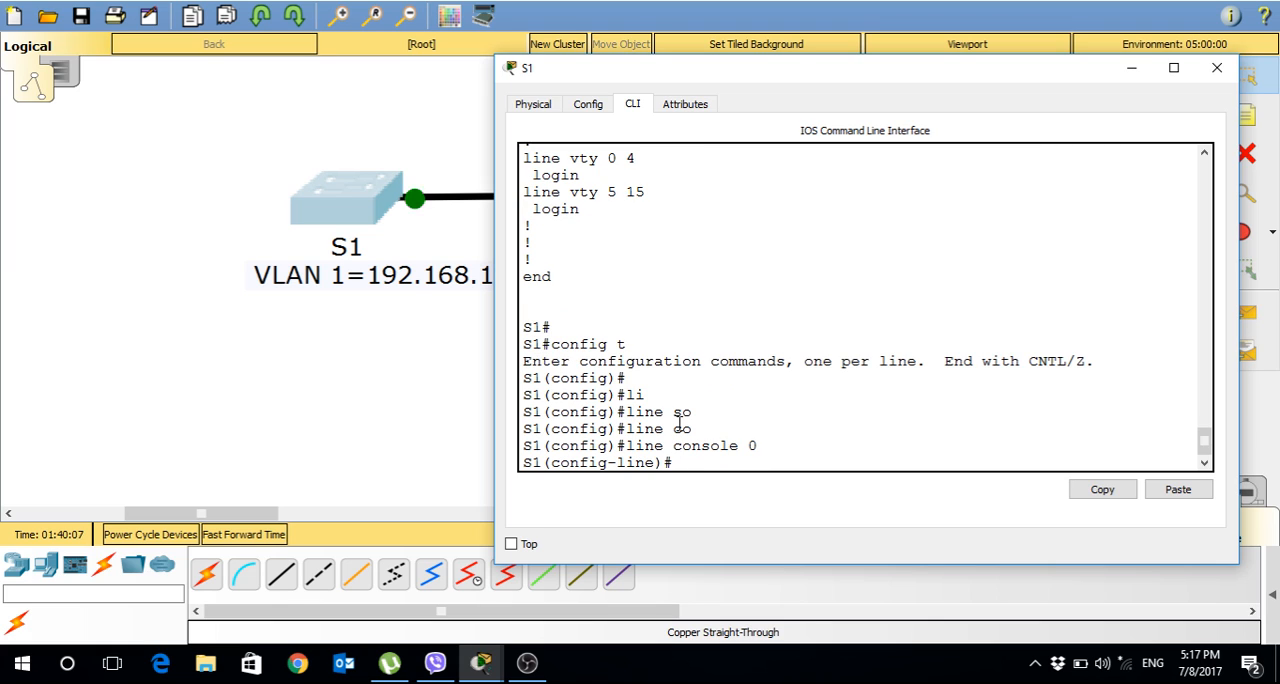
# Require the password on console line 0 with login.
pyautogui.write('pa')
pyautogui.press('BackSpace')
pyautogui.press('BackSpace')
pyautogui.write('lo')
pyautogui.press('Tab')
pyautogui.write('g')
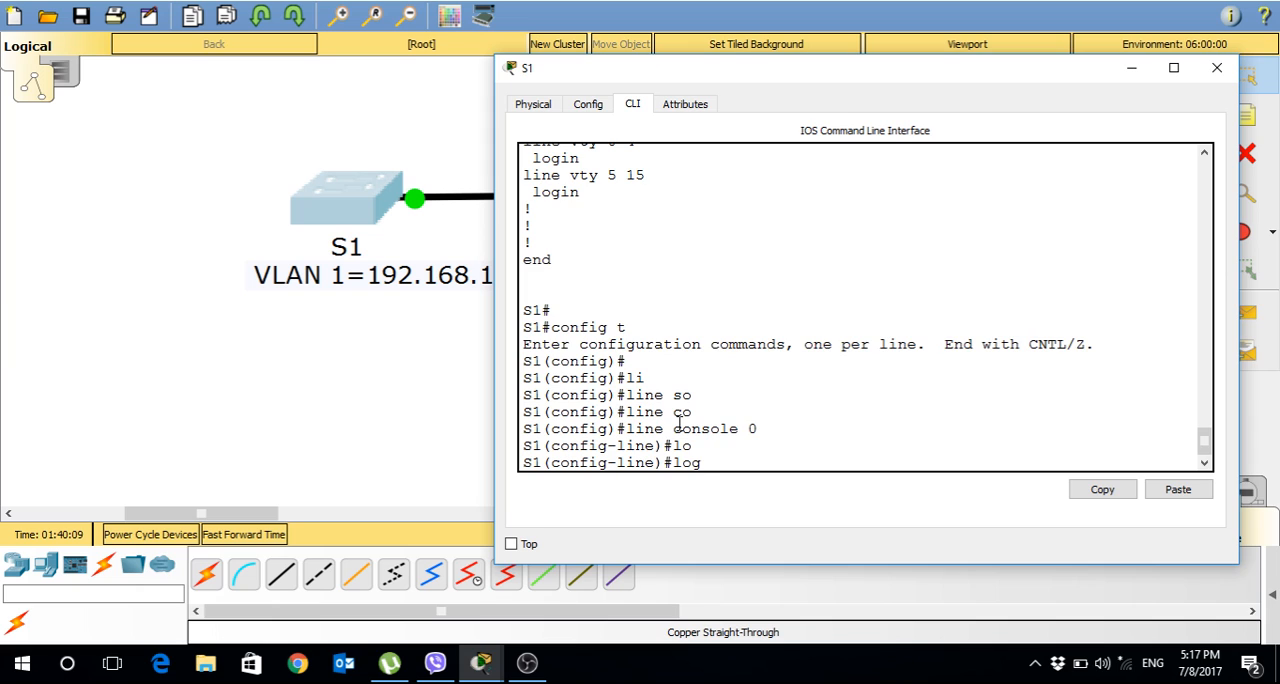
pyautogui.press('Tab')
pyautogui.write('in')
pyautogui.press('Return')
pyautogui.press('Return')
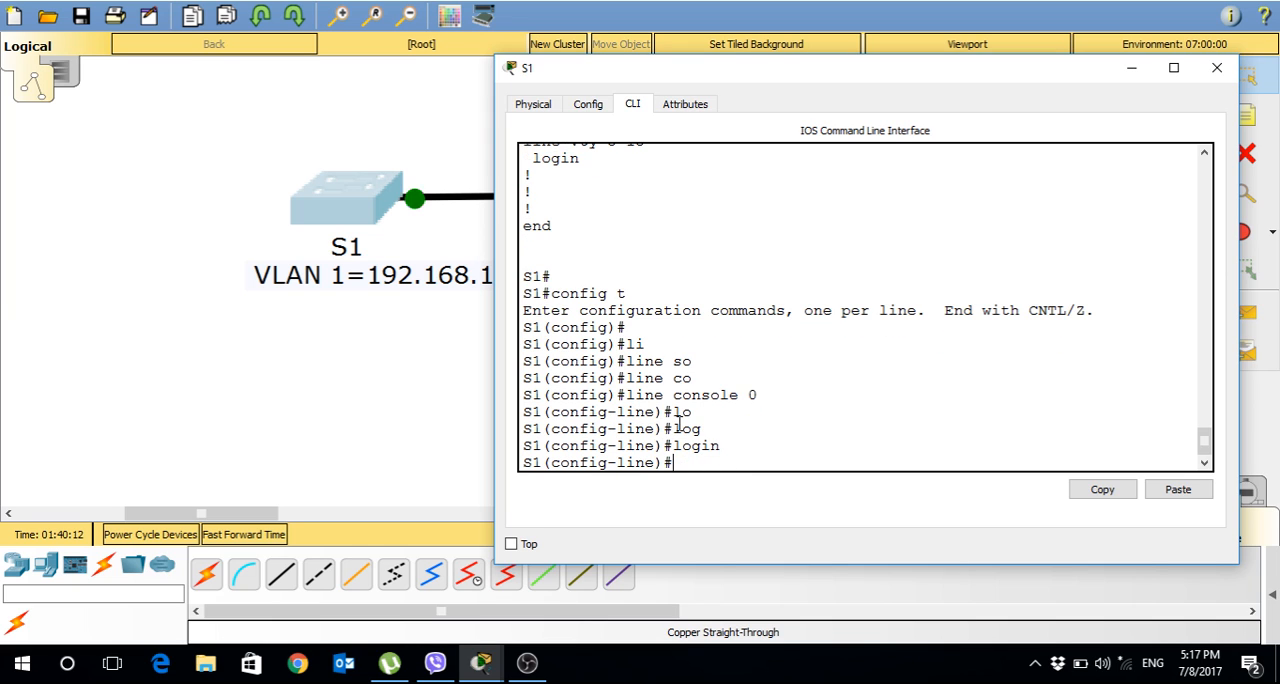
# Leave configuration mode on S1 and show its running configuration.
pyautogui.write('end')
pyautogui.press('Return')
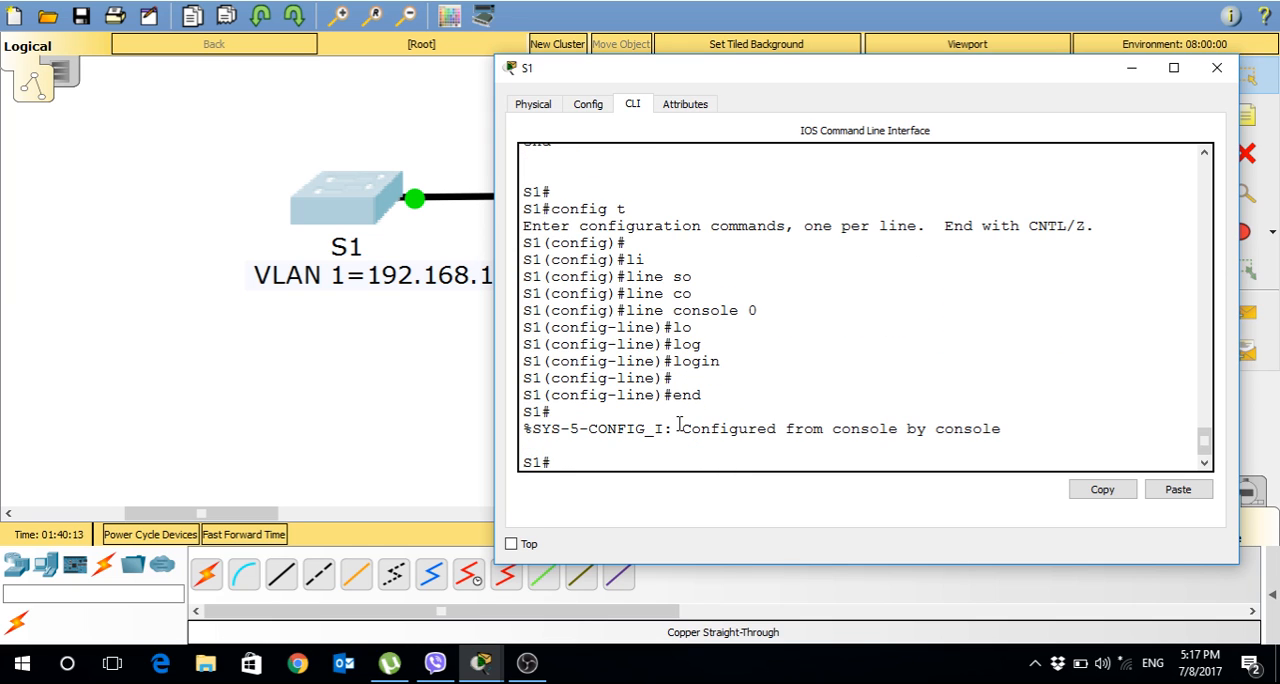
pyautogui.write('show r')
pyautogui.press('Tab')
pyautogui.press('Return')
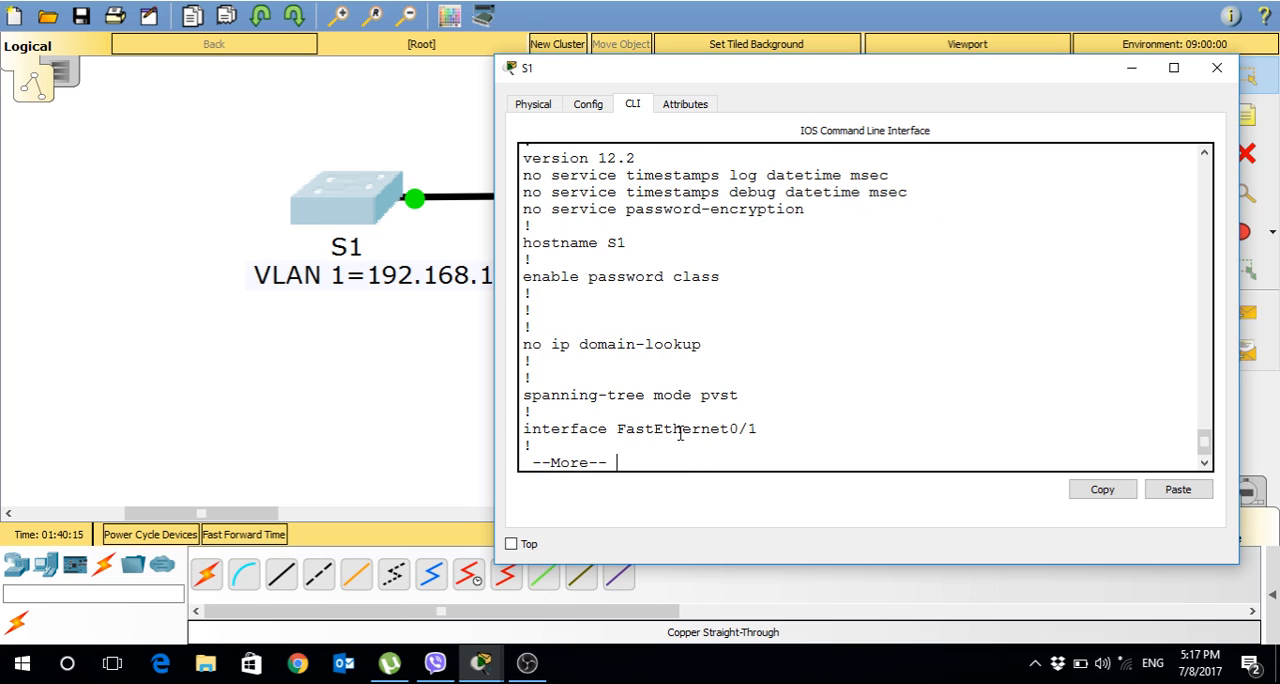
# Page through the running configuration, check the login setting under console line 0 and return to the prompt.
pyautogui.press('Return')
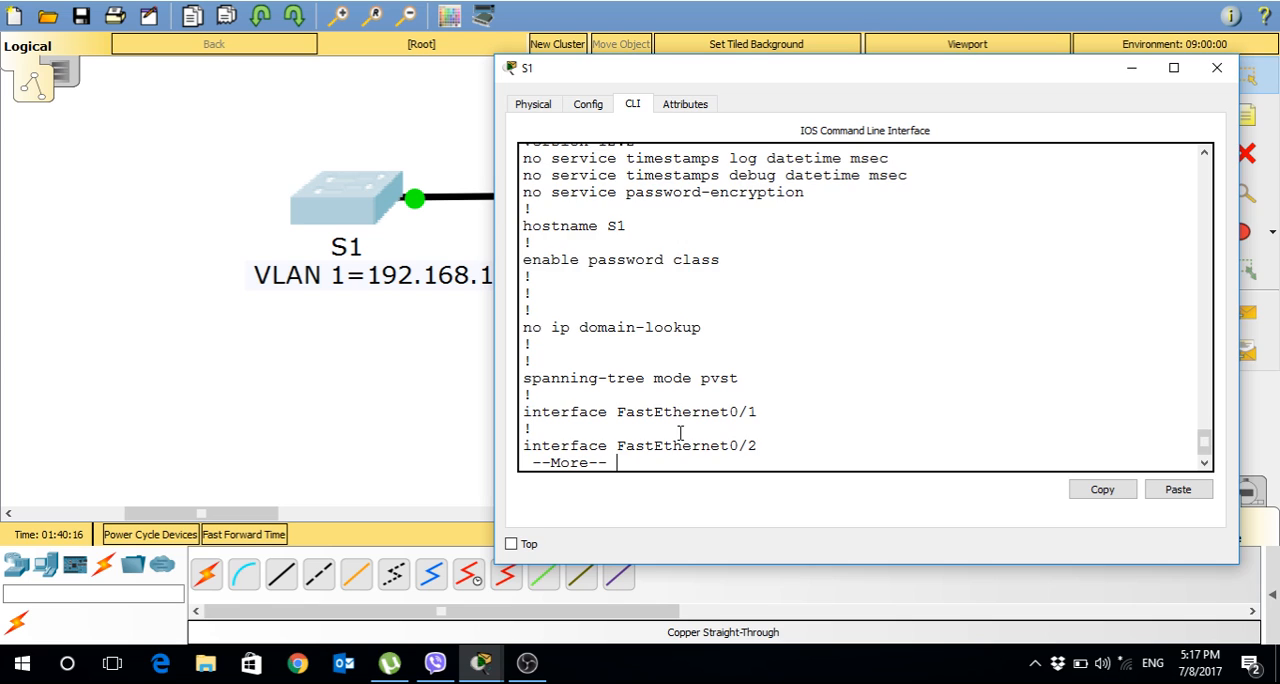
pyautogui.press('space')
pyautogui.doubleClick(538, 330)
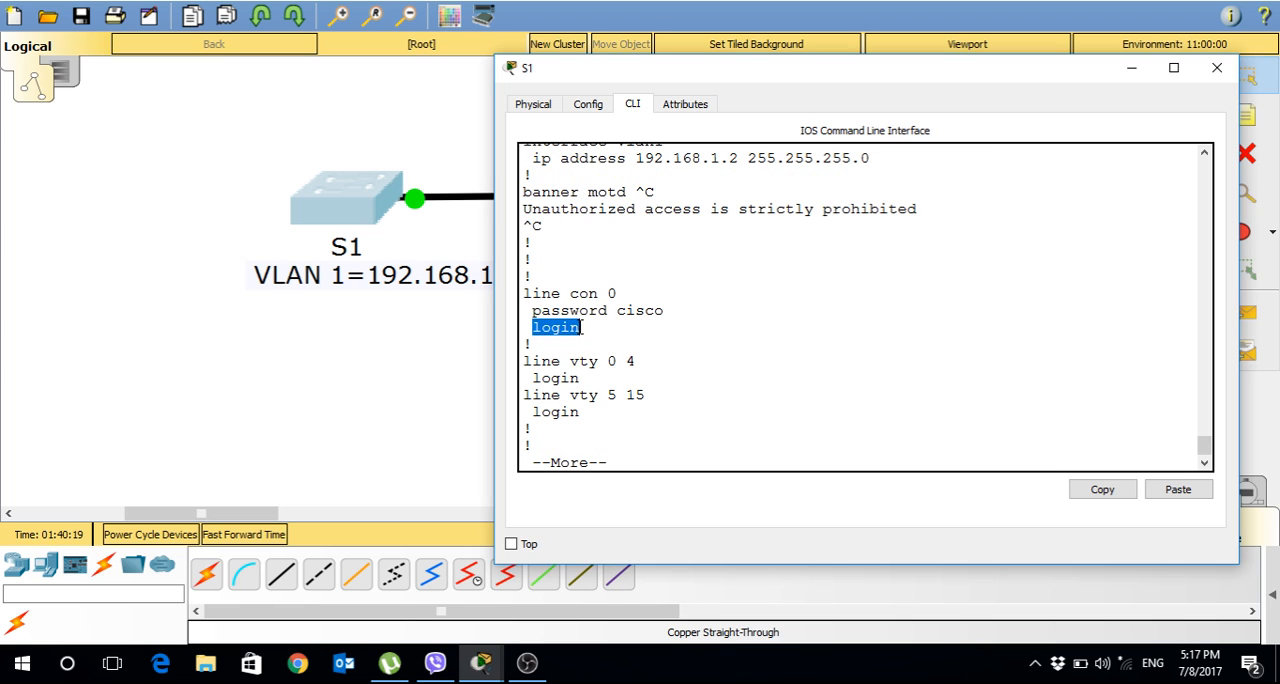
pyautogui.press('Return')
pyautogui.press('Return')
pyautogui.press('Return')
pyautogui.press('Return')
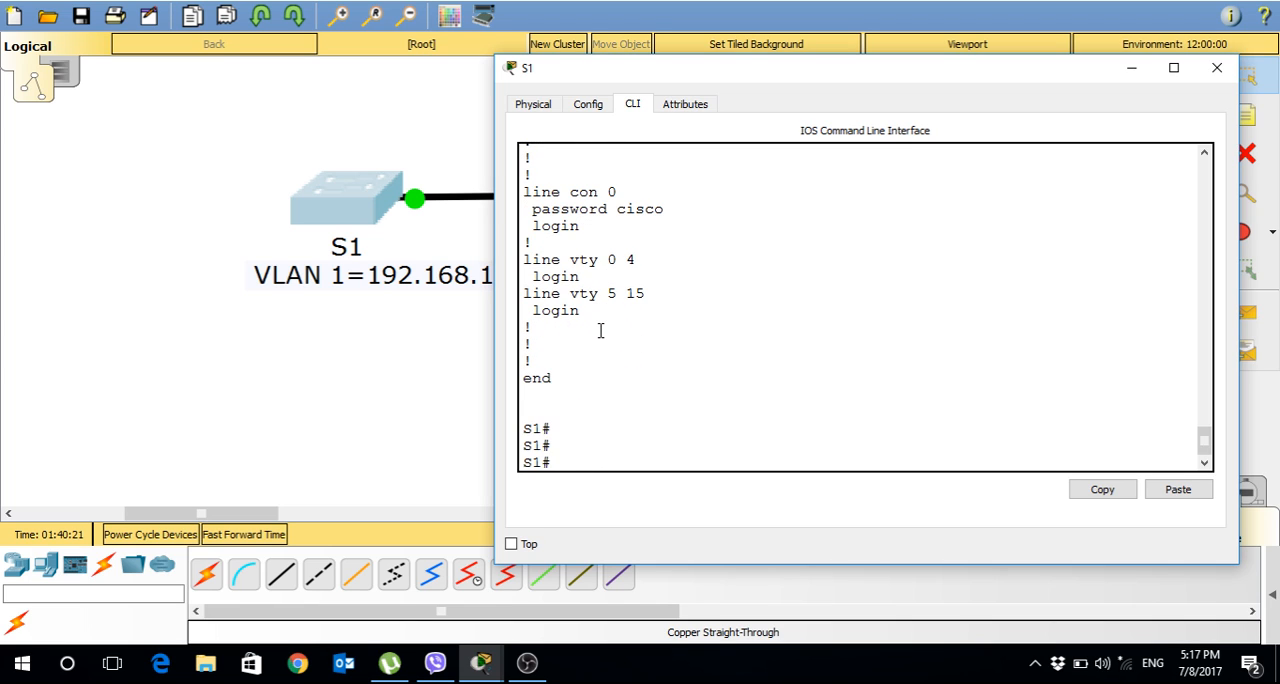
# Exit the S1 console session, start it again and log in with the console password.
pyautogui.write('edxit')
pyautogui.press('BackSpace')
pyautogui.press('BackSpace')
pyautogui.press('BackSpace')
pyautogui.press('BackSpace')
pyautogui.write('xit')
pyautogui.press('Return')
pyautogui.press('Return')
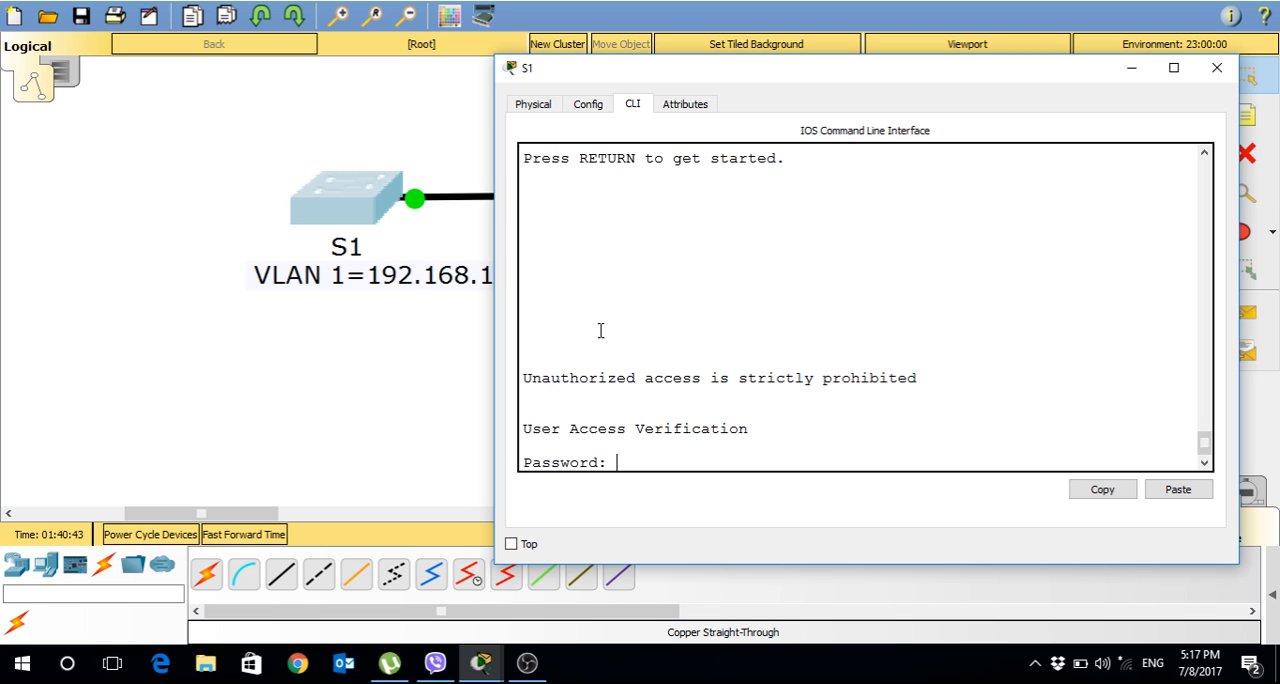
pyautogui.press('Return')
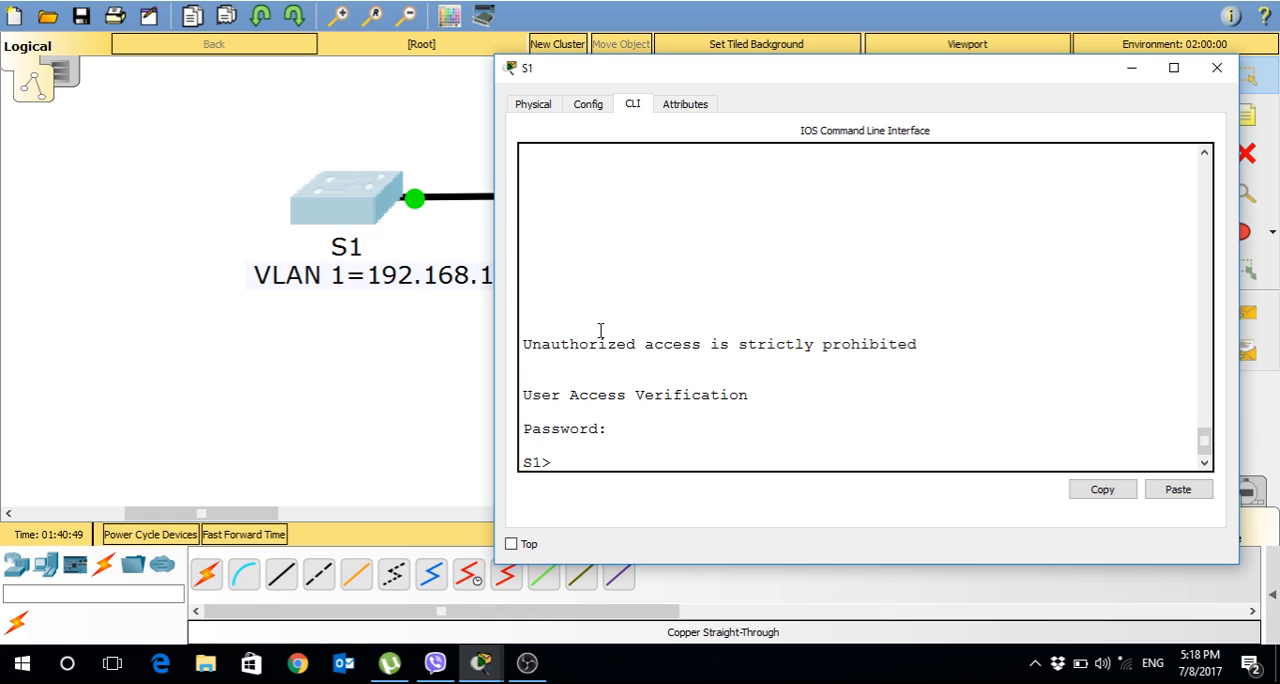
# Enter privileged mode on S1 with the enable password.
pyautogui.write('enable')
pyautogui.press('Return')
pyautogui.press('Return')
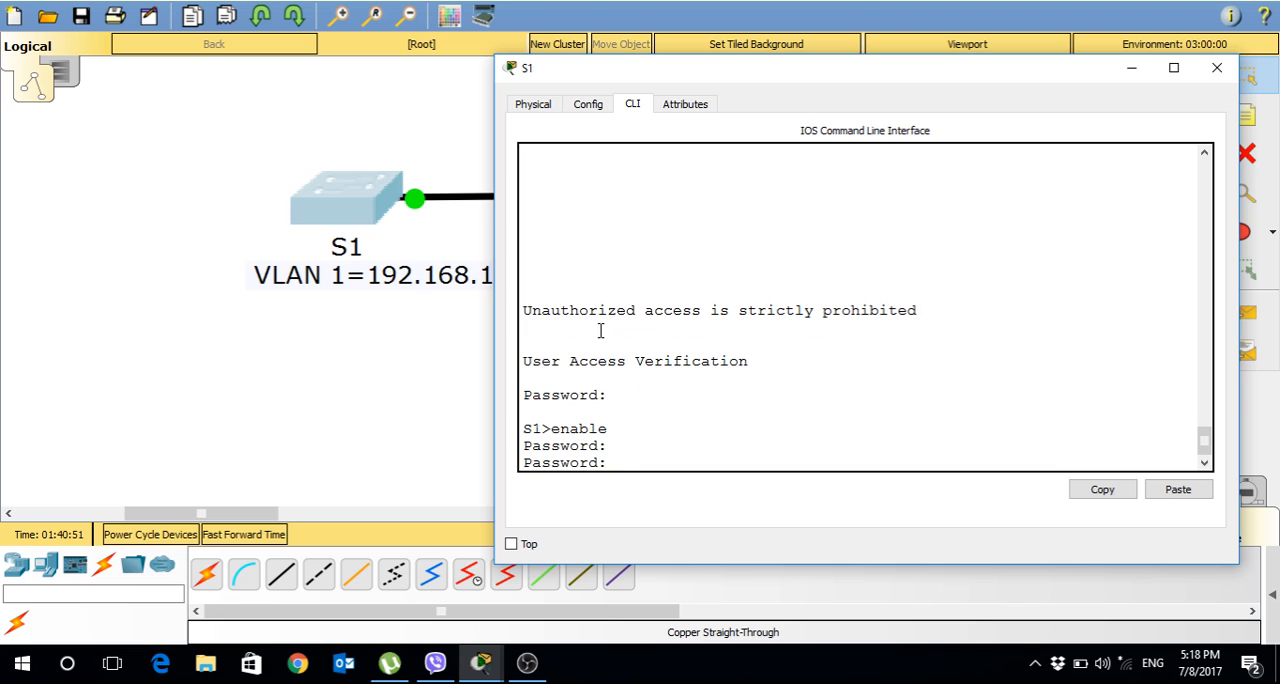
pyautogui.press('Return')
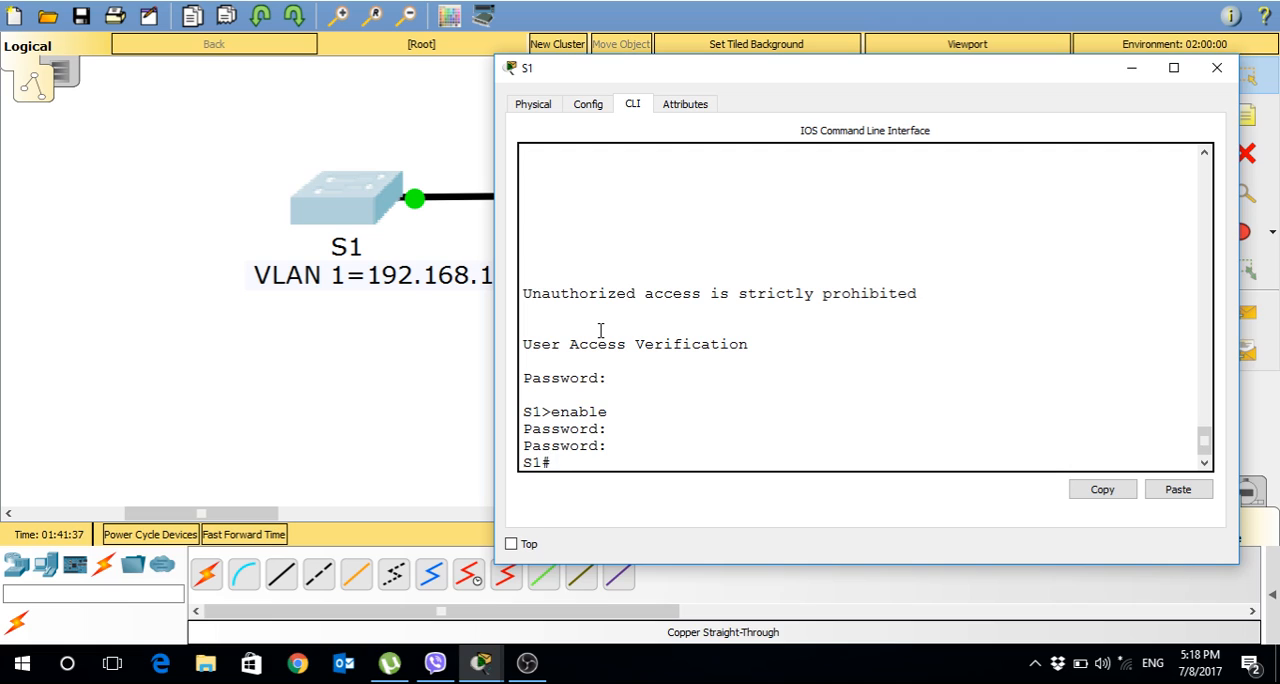
# Enter global configuration mode and open line configuration for vty 0 5.
pyautogui.write('configt')
pyautogui.press('BackSpace')
pyautogui.write('t')
pyautogui.press('Return')
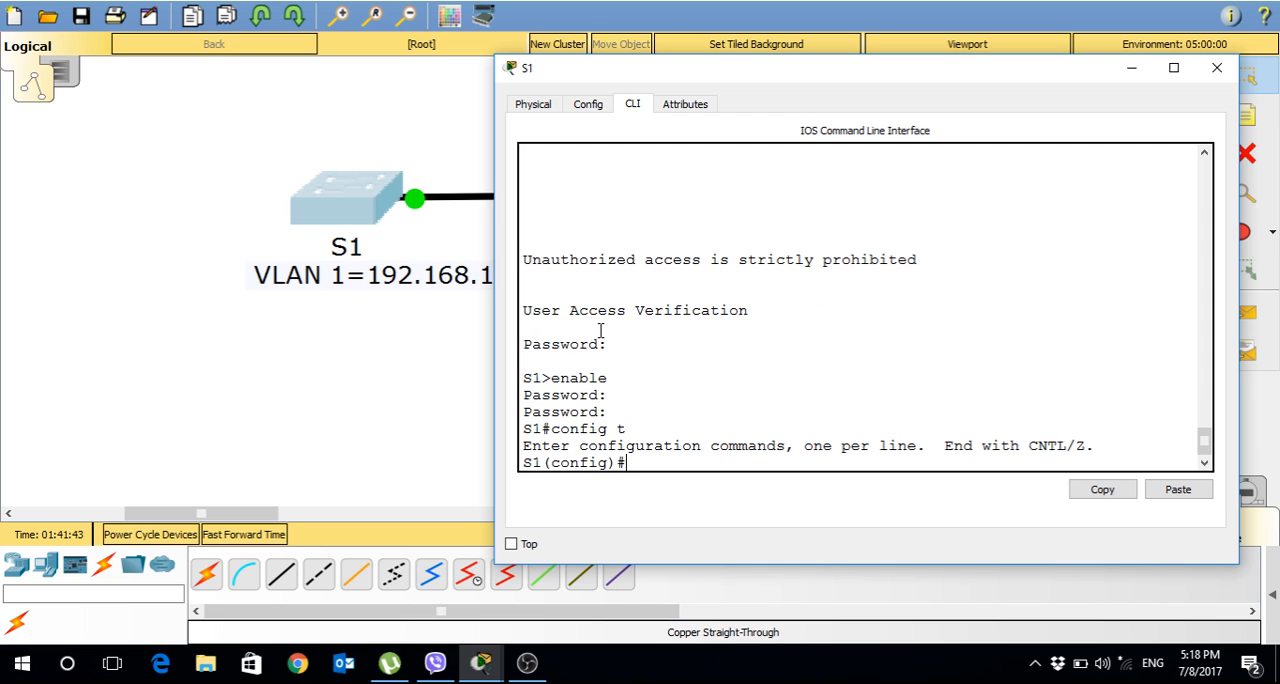
pyautogui.write('line')
pyautogui.press('Tab')
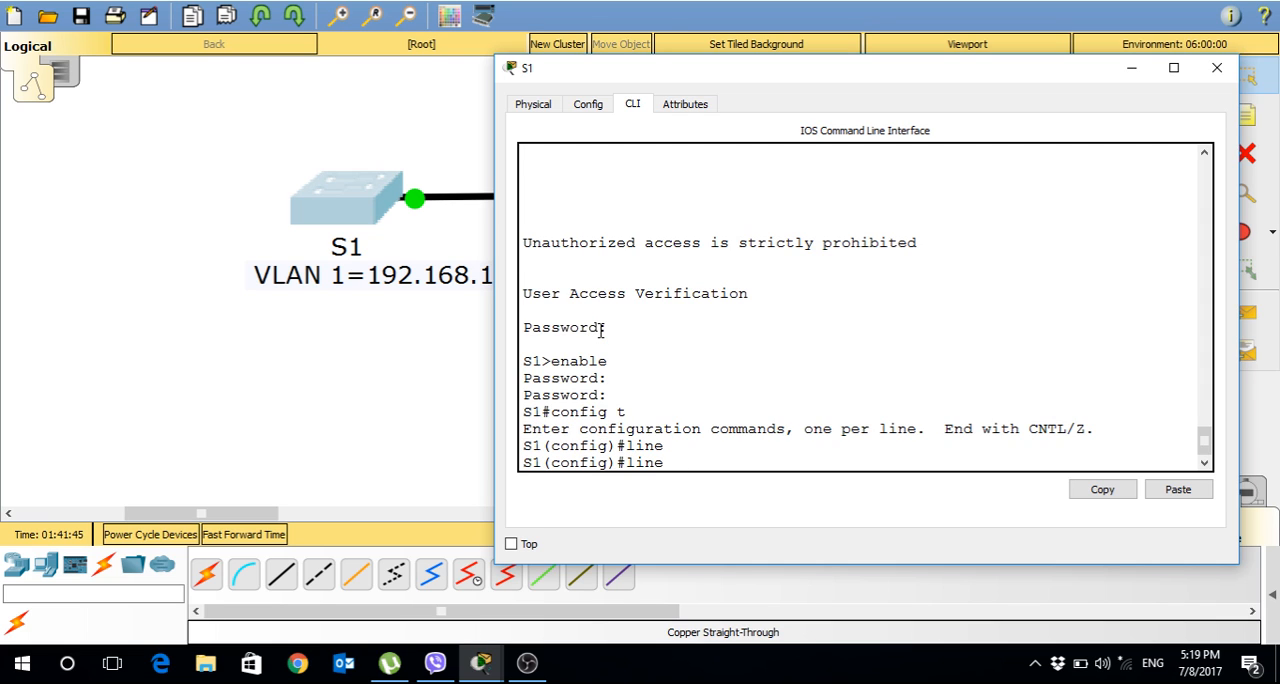
pyautogui.write('vt')
pyautogui.press('Tab')
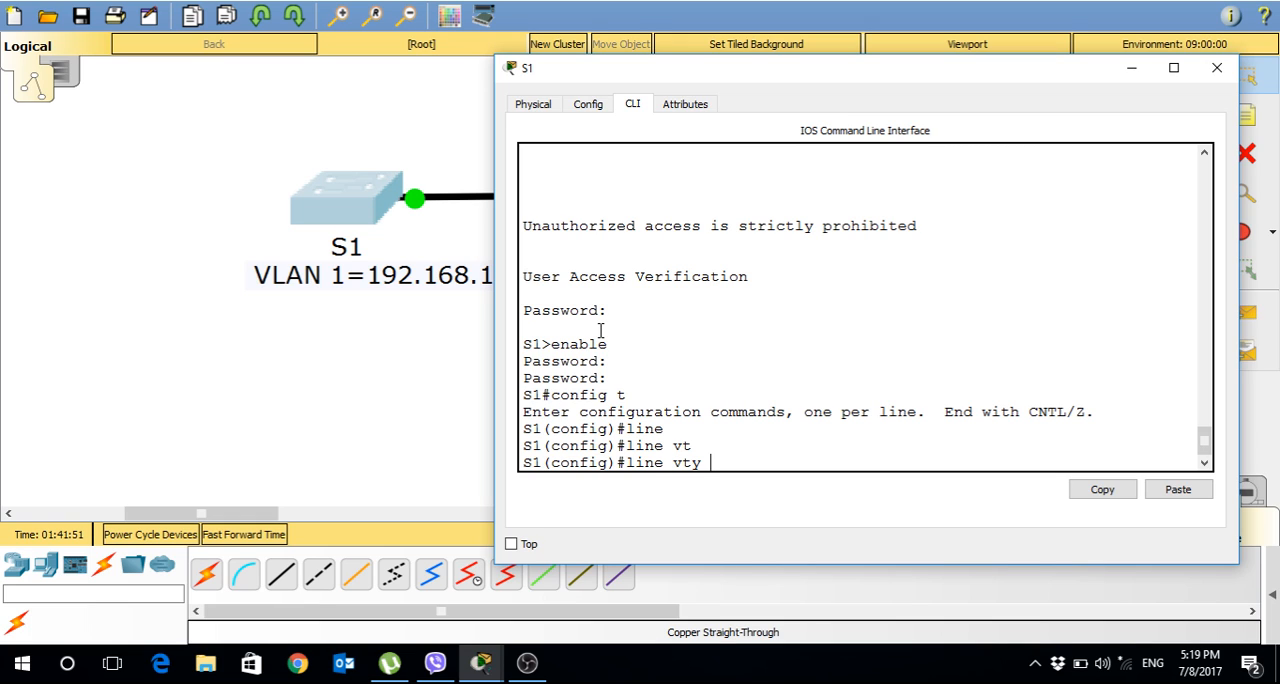
pyautogui.write('0 5')
pyautogui.press('Return')
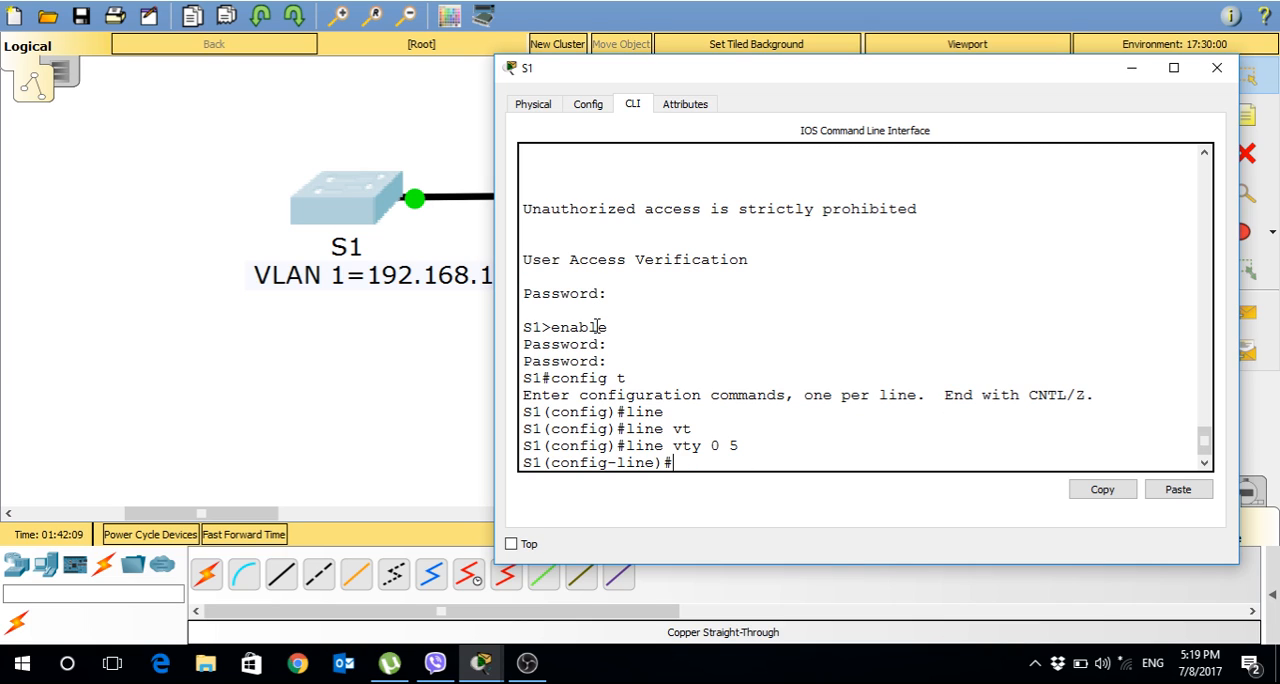
# Set the vty line password, require it with login, end configuration mode and close the S1 window.
pyautogui.write('password cisco')
pyautogui.press('Return')
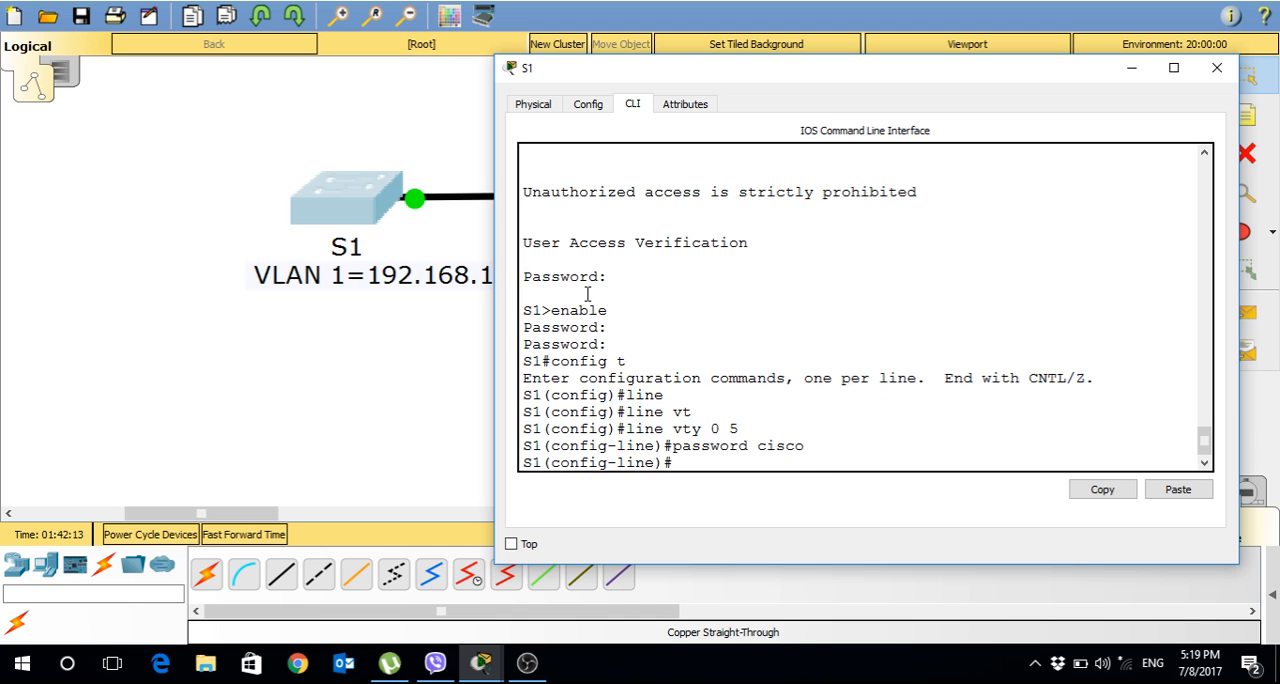
pyautogui.write('loing')
pyautogui.press('BackSpace')
pyautogui.press('BackSpace')
pyautogui.press('BackSpace')
pyautogui.write('gin')
pyautogui.press('Return')
pyautogui.write('end')
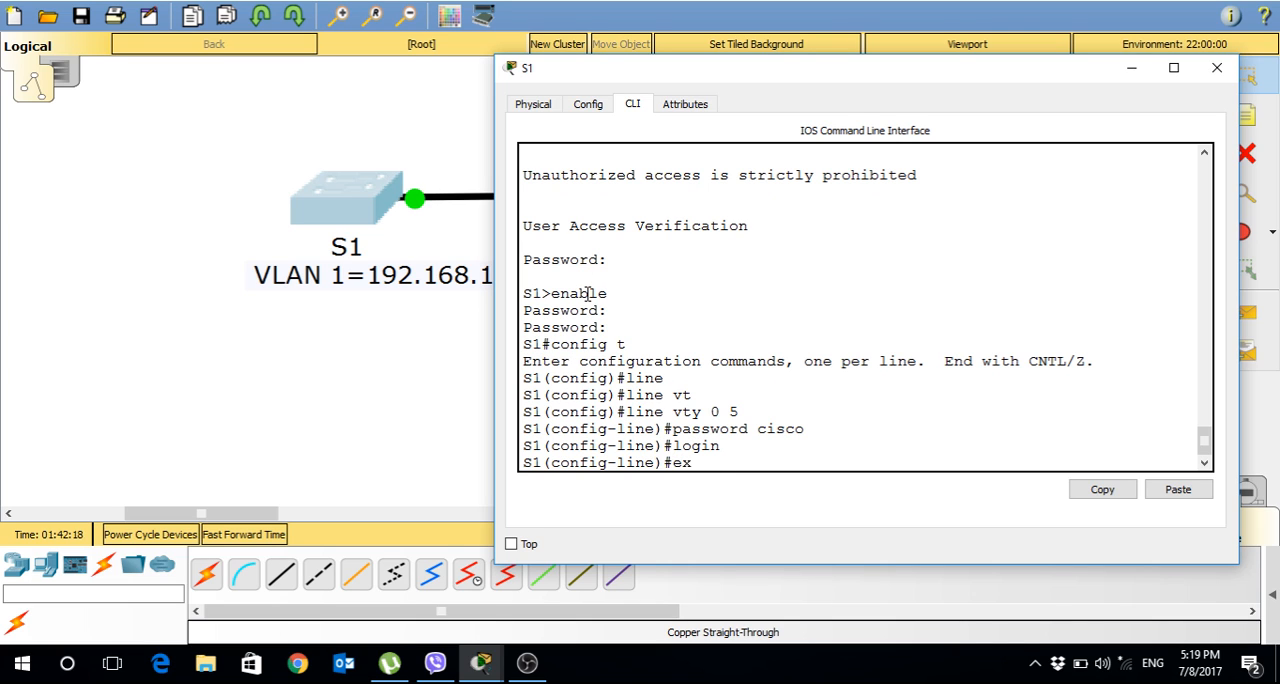
pyautogui.press('Return')
pyautogui.press('Return')
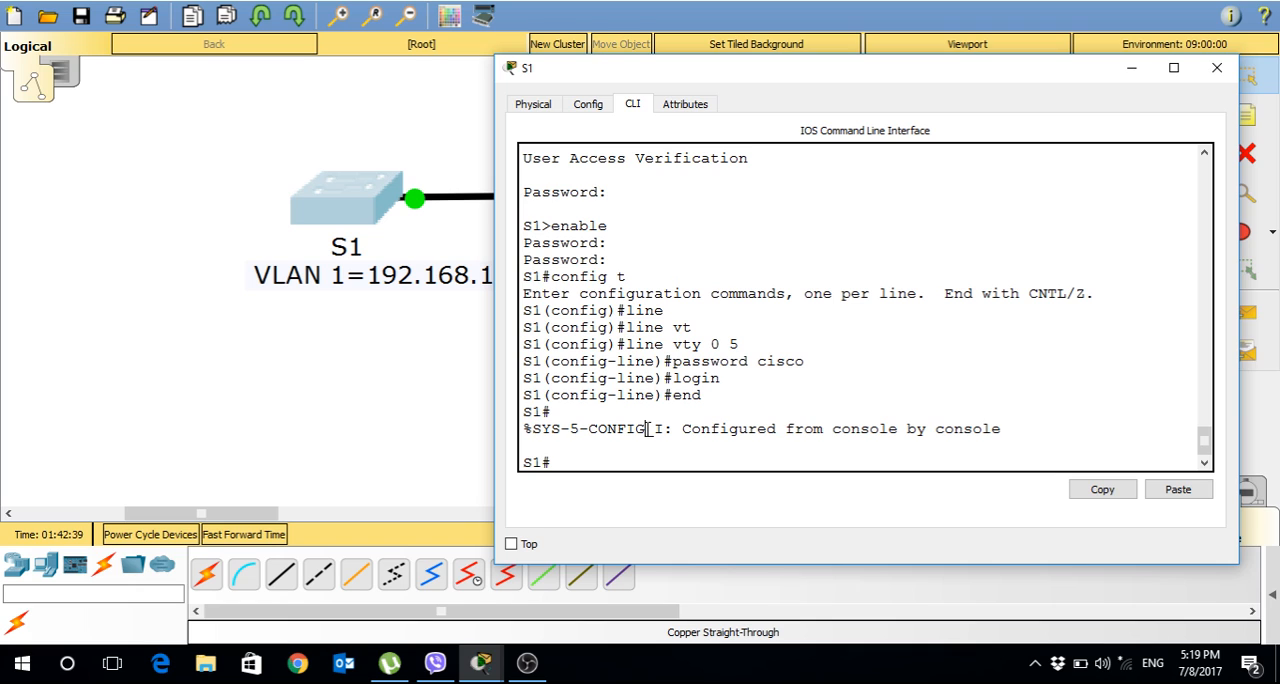
pyautogui.click(1215, 74)
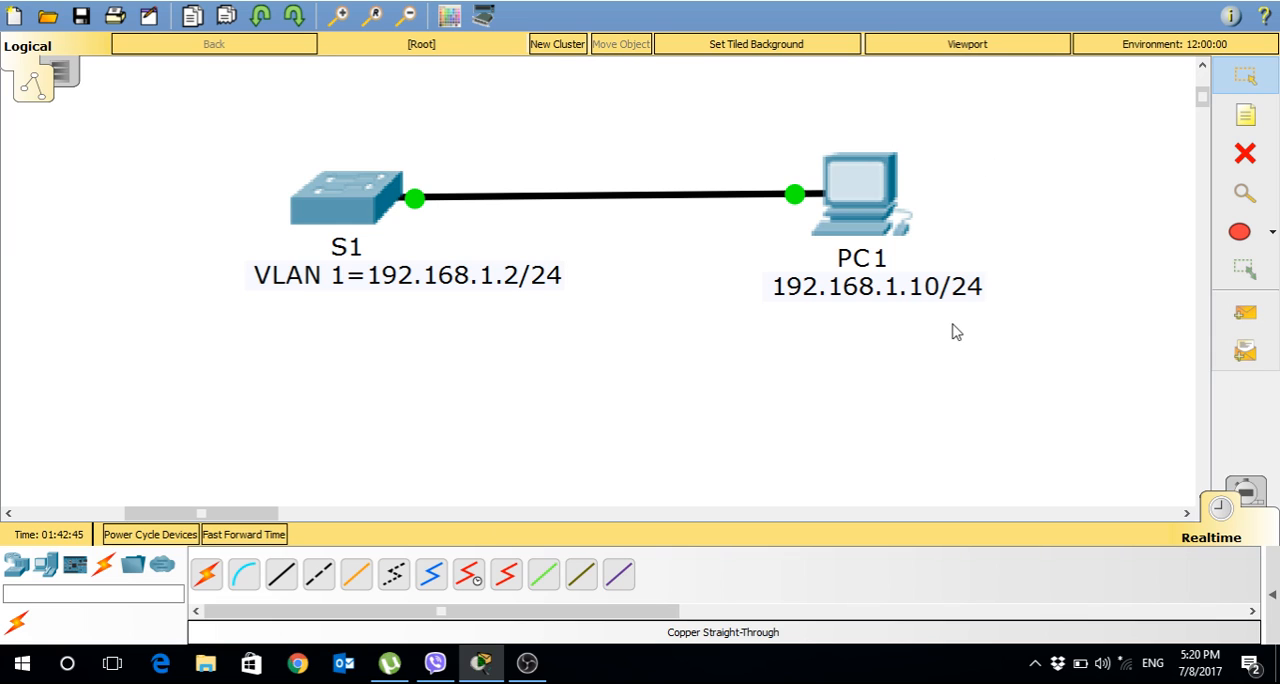
# Assign PC1 the static IP address 192.168.1.10 with subnet mask 255.255.255.0 and close its window.
pyautogui.click(865, 169)
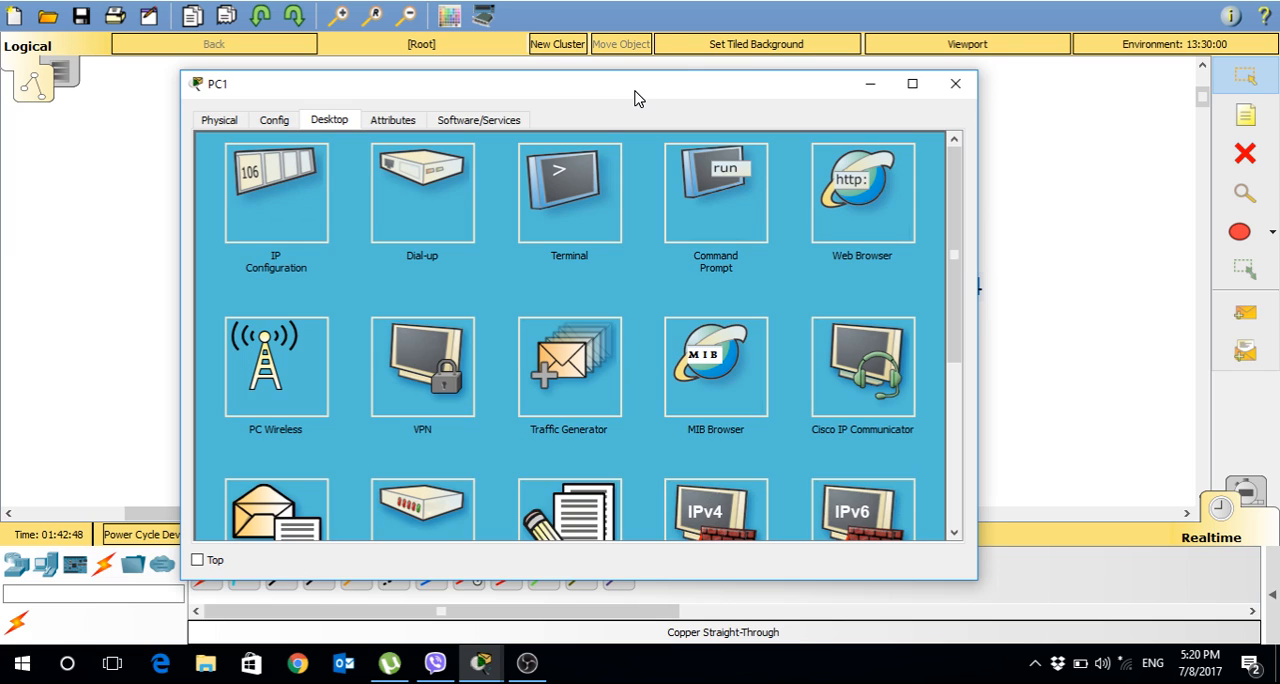
pyautogui.moveTo(634, 97); pyautogui.dragTo(447, 88)
pyautogui.click(98, 180)
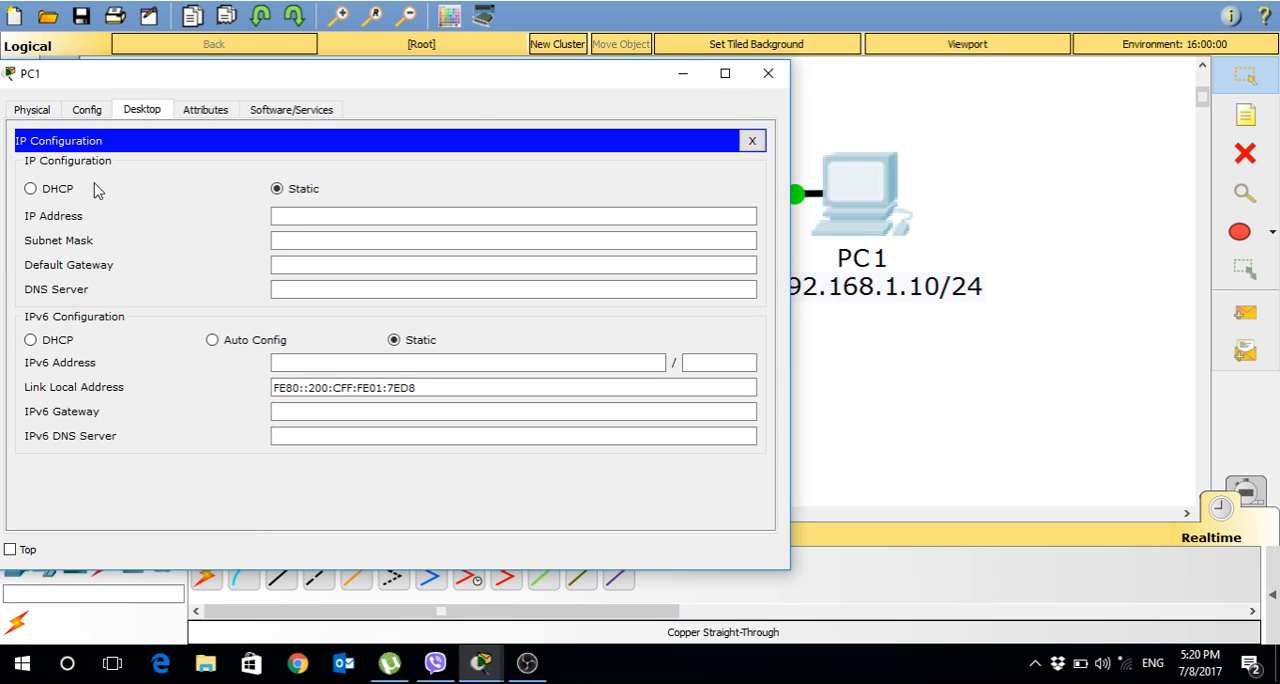
pyautogui.click(326, 216)
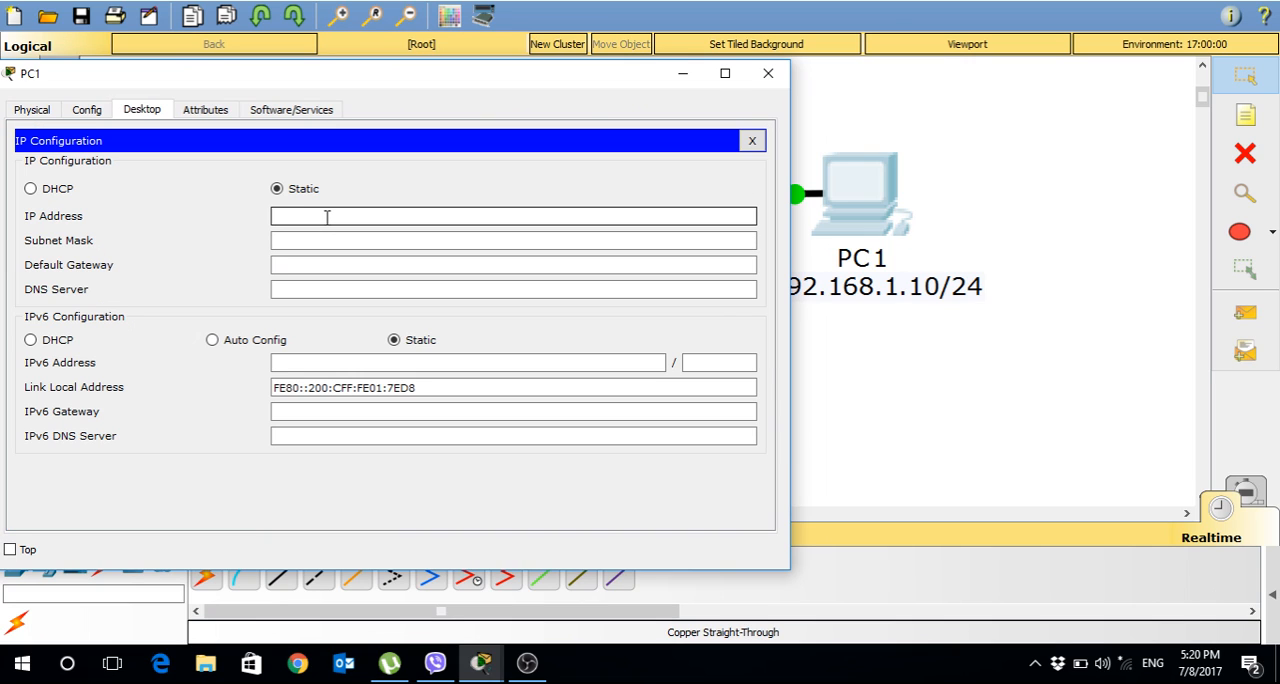
pyautogui.write('192.168.1.10')
pyautogui.press('Tab')
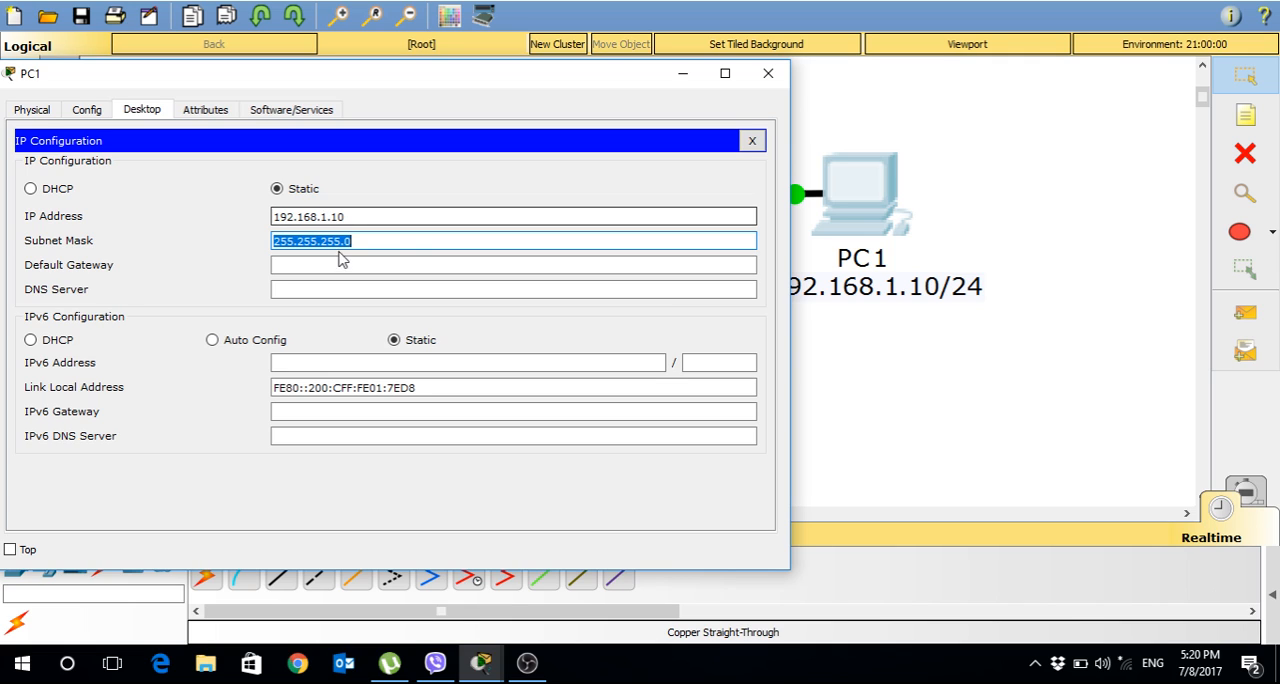
pyautogui.click(768, 73)
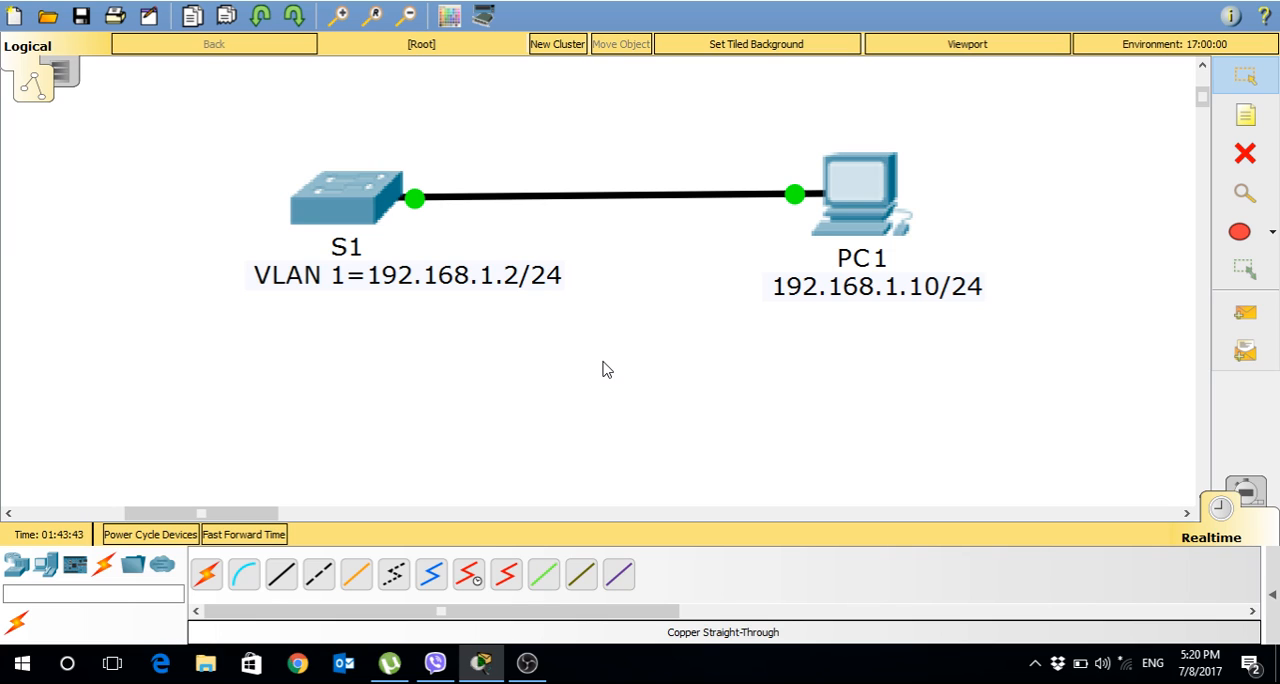
pyautogui.click(363, 215)
pyautogui.press('Return')
pyautogui.press('Return')
pyautogui.press('Return')
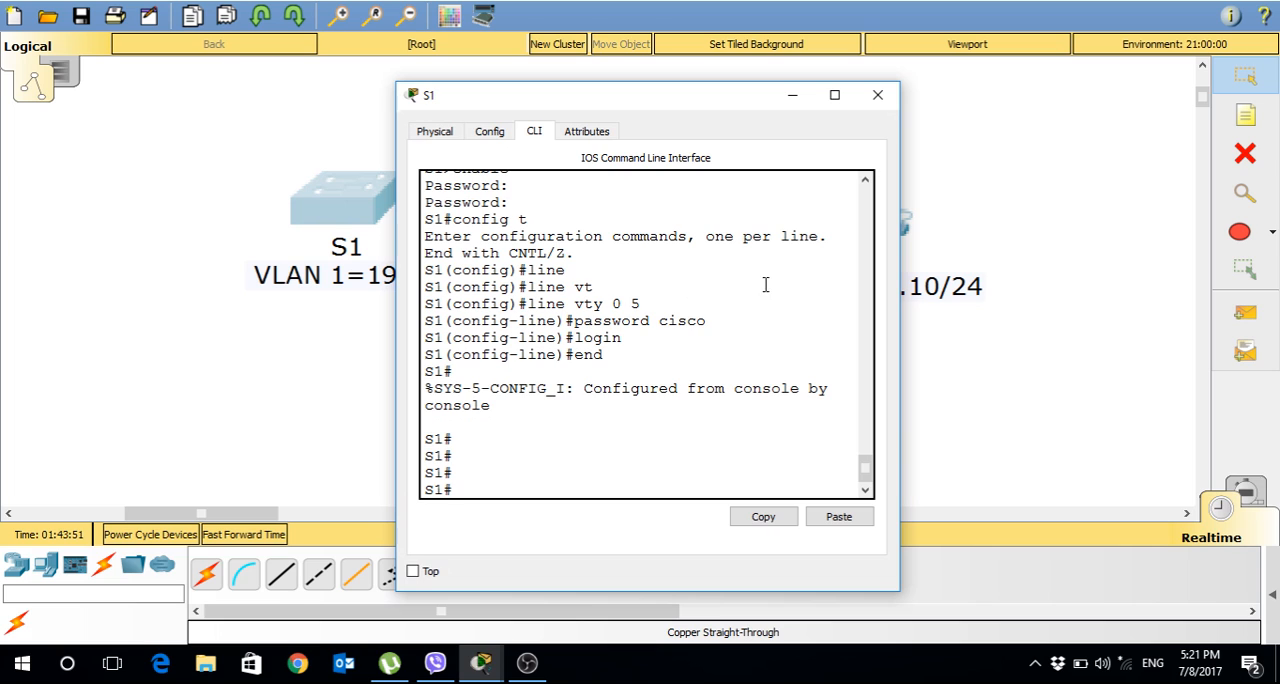
pyautogui.click(880, 97)
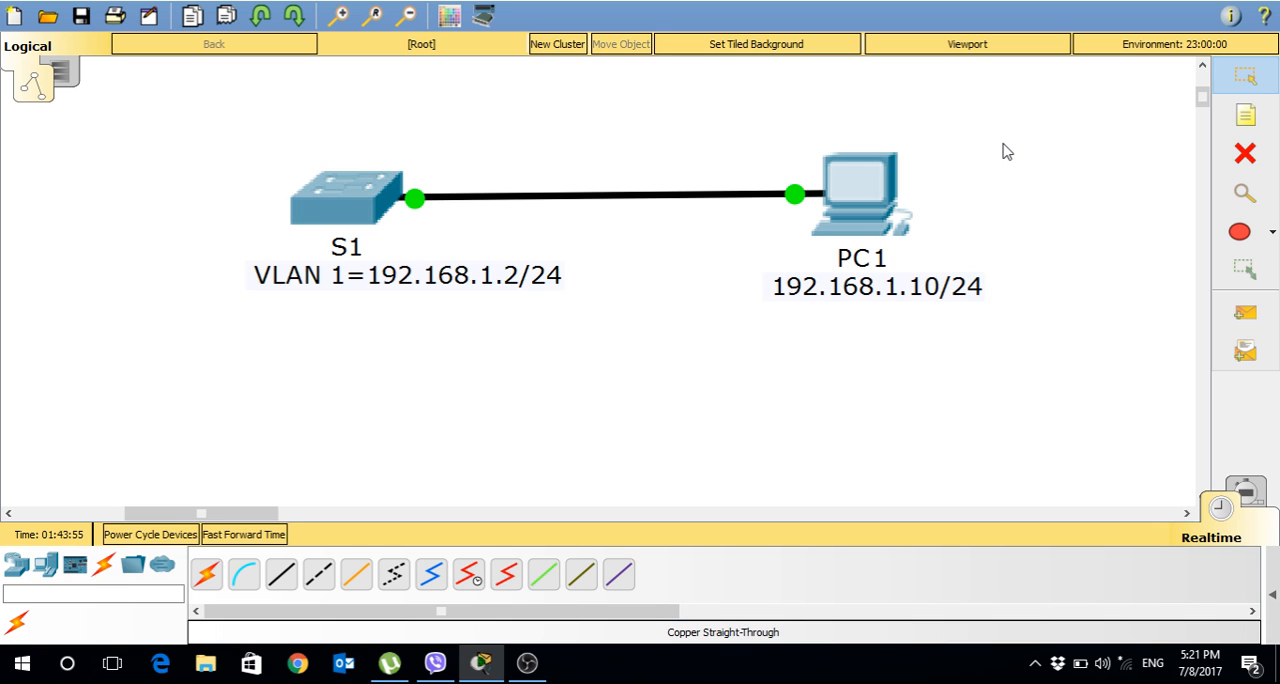
# Ping the switch address 192.168.1.2 from PC1's command prompt and close the PC1 window.
pyautogui.click(858, 186)
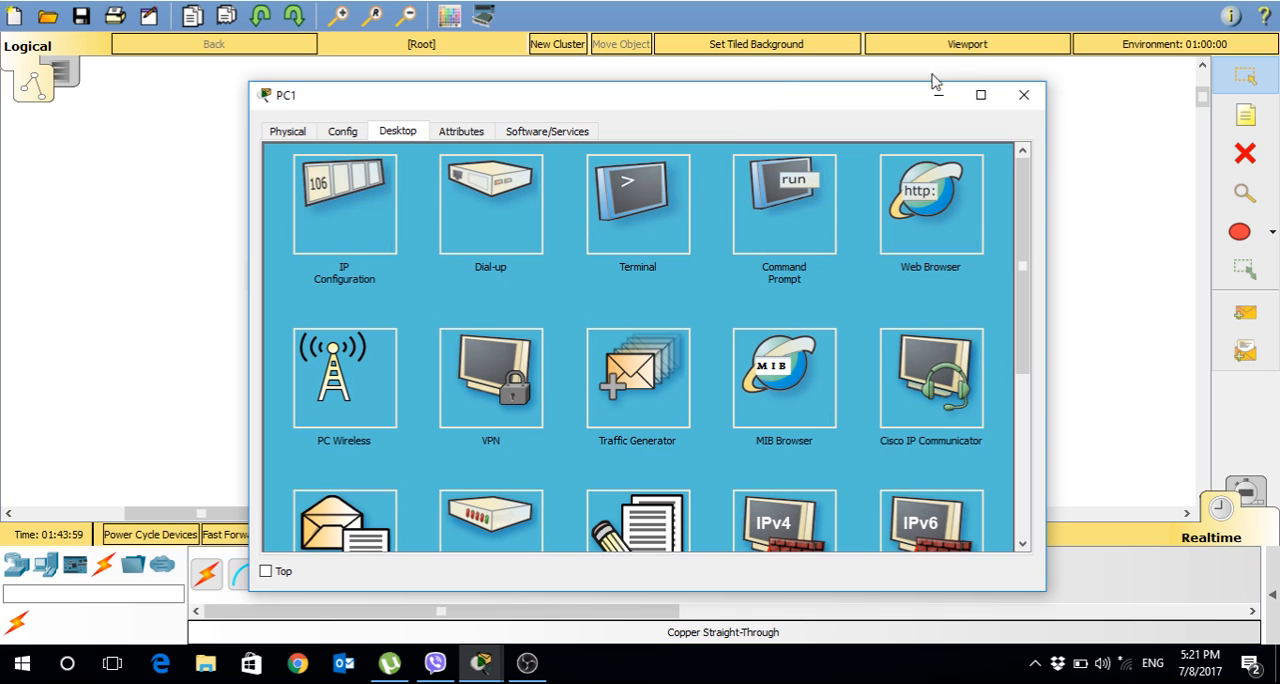
pyautogui.moveTo(754, 83); pyautogui.dragTo(741, 92)
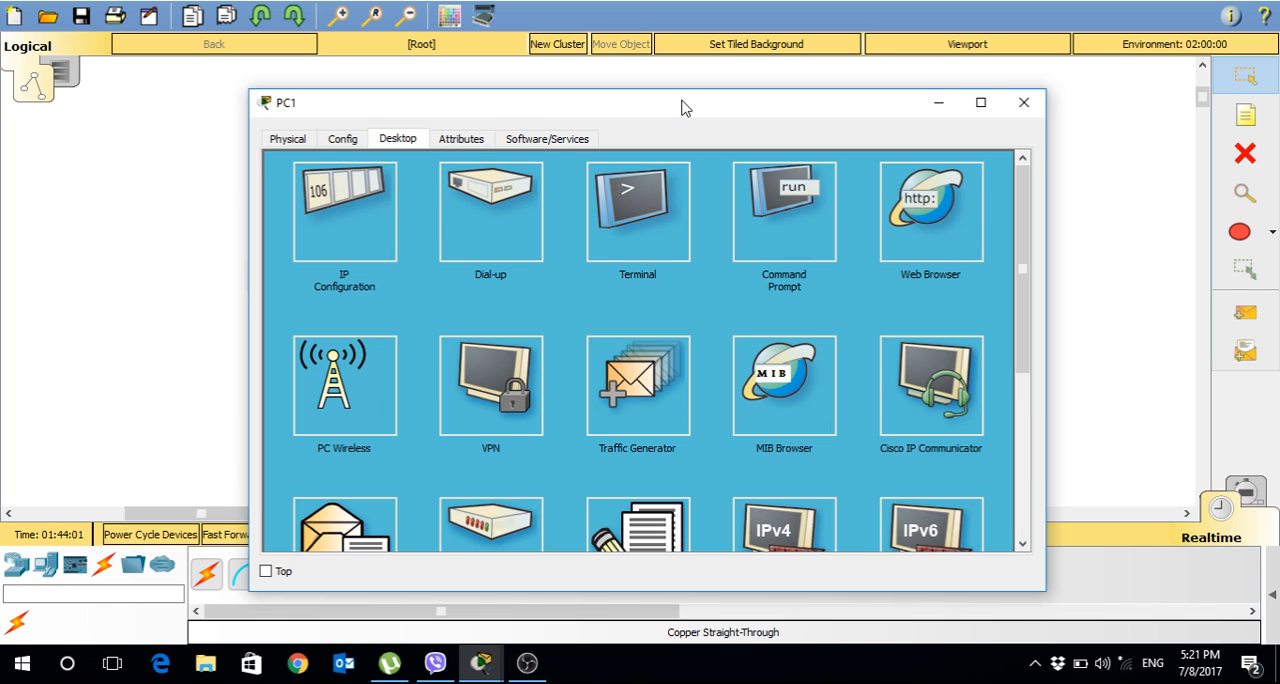
pyautogui.moveTo(682, 101); pyautogui.dragTo(891, 12)
pyautogui.moveTo(1232, 135); pyautogui.dragTo(1246, 101)
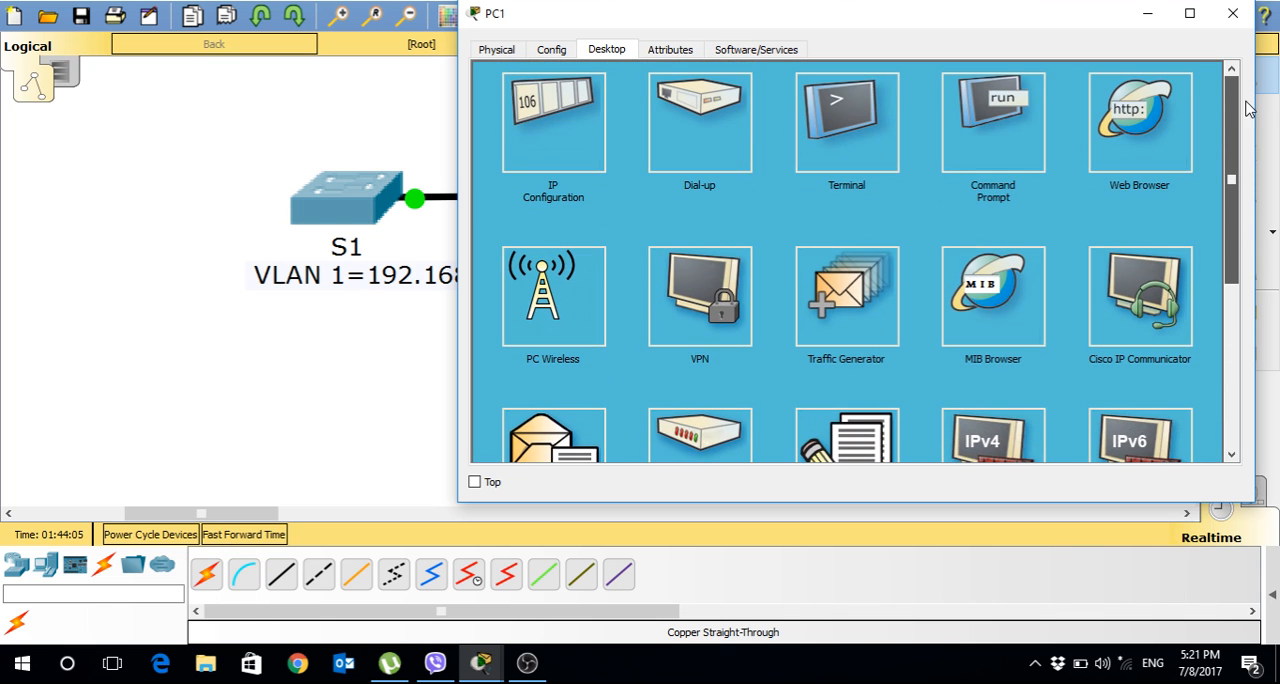
pyautogui.click(947, 119)
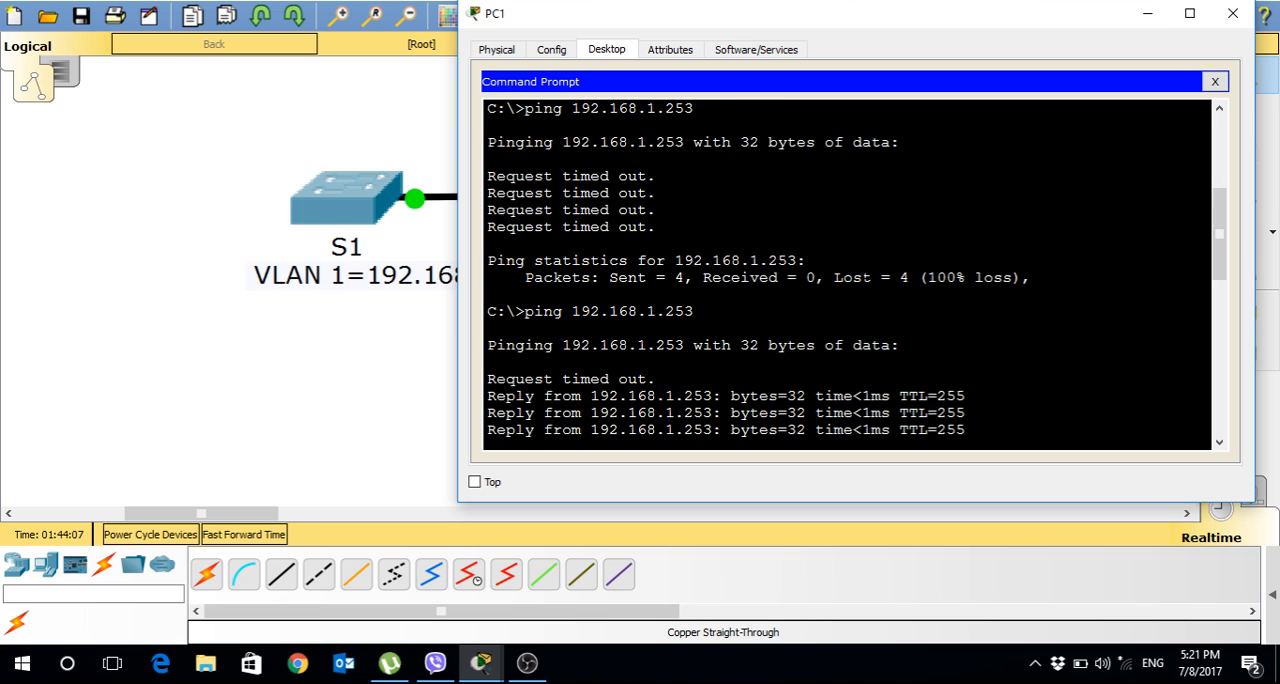
pyautogui.press('Return')
pyautogui.press('Up')
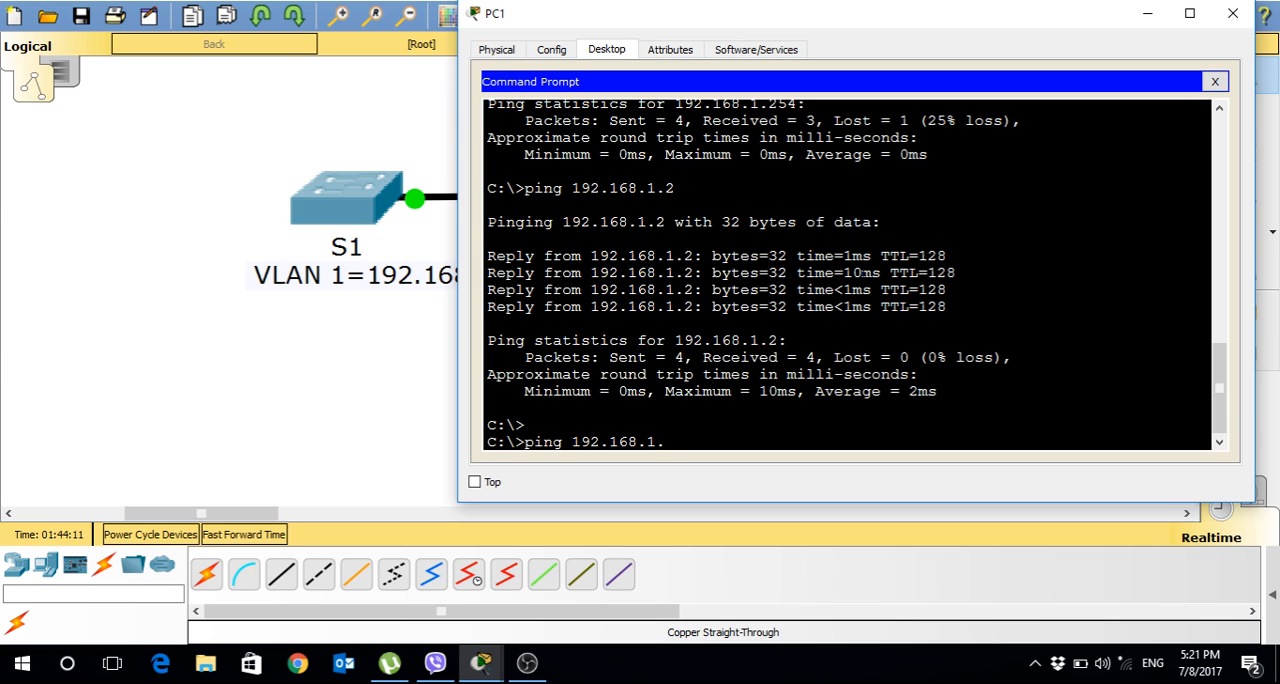
pyautogui.moveTo(743, 25); pyautogui.dragTo(848, 12)
pyautogui.write('2')
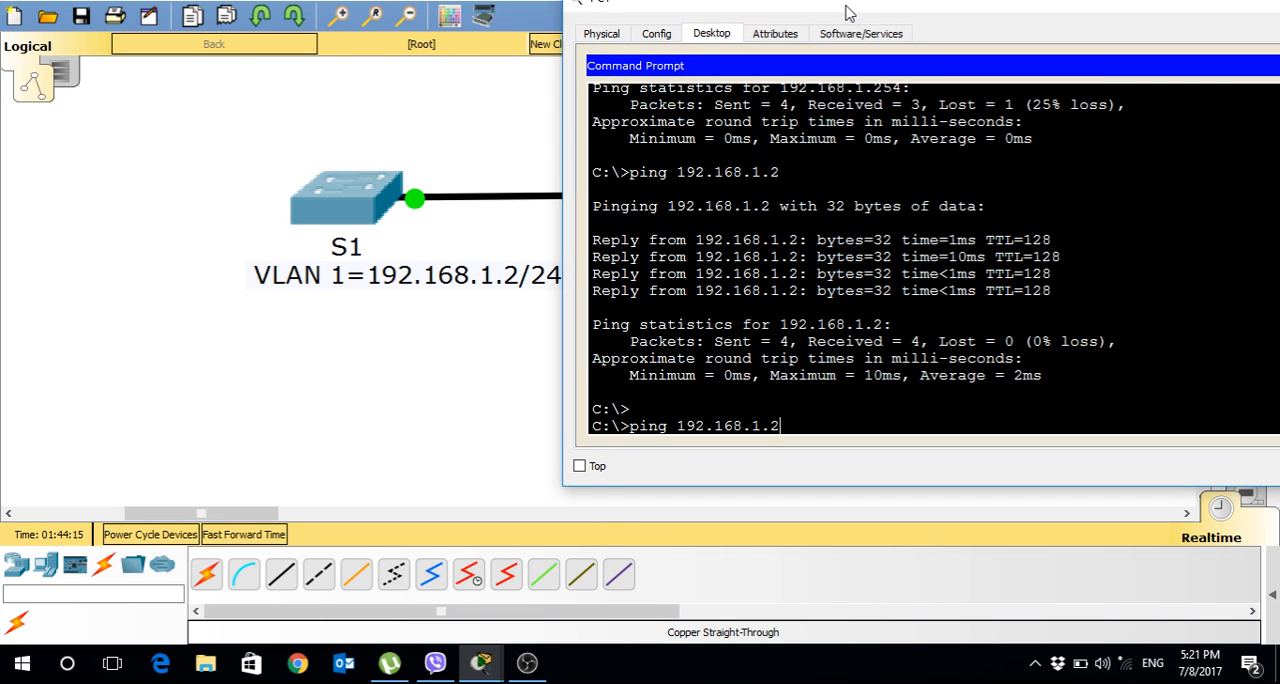
pyautogui.press('Return')
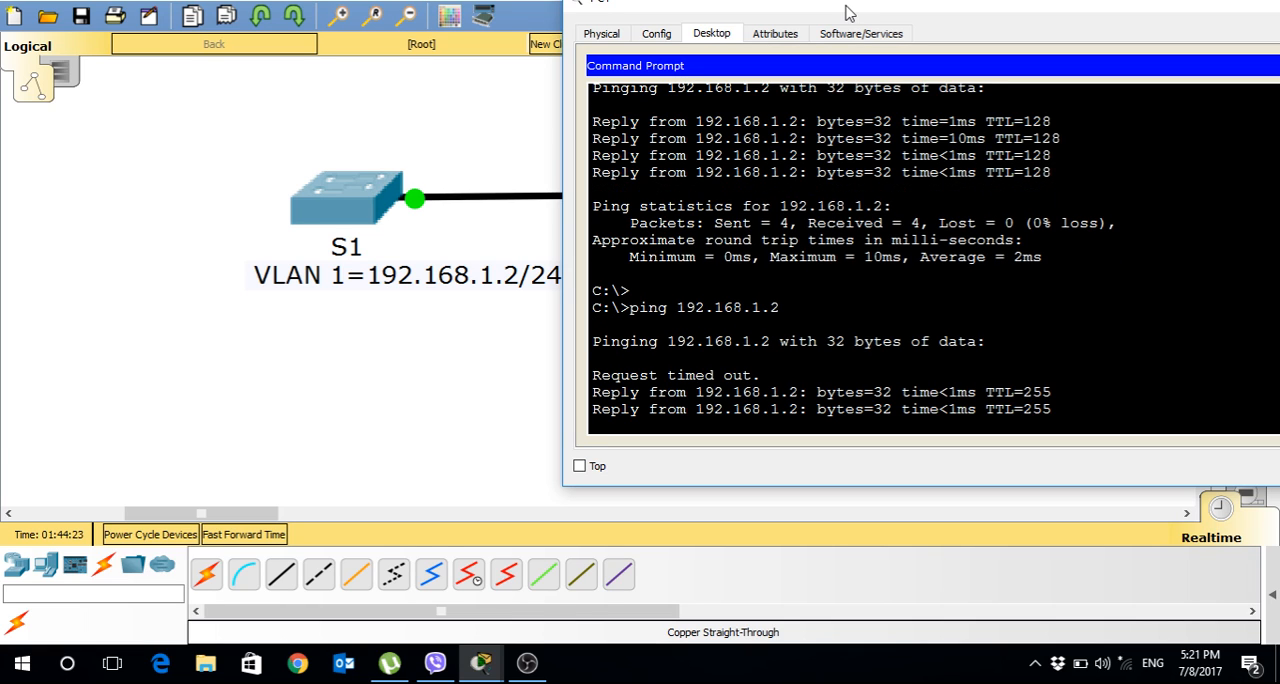
pyautogui.moveTo(846, 12); pyautogui.dragTo(674, 109)
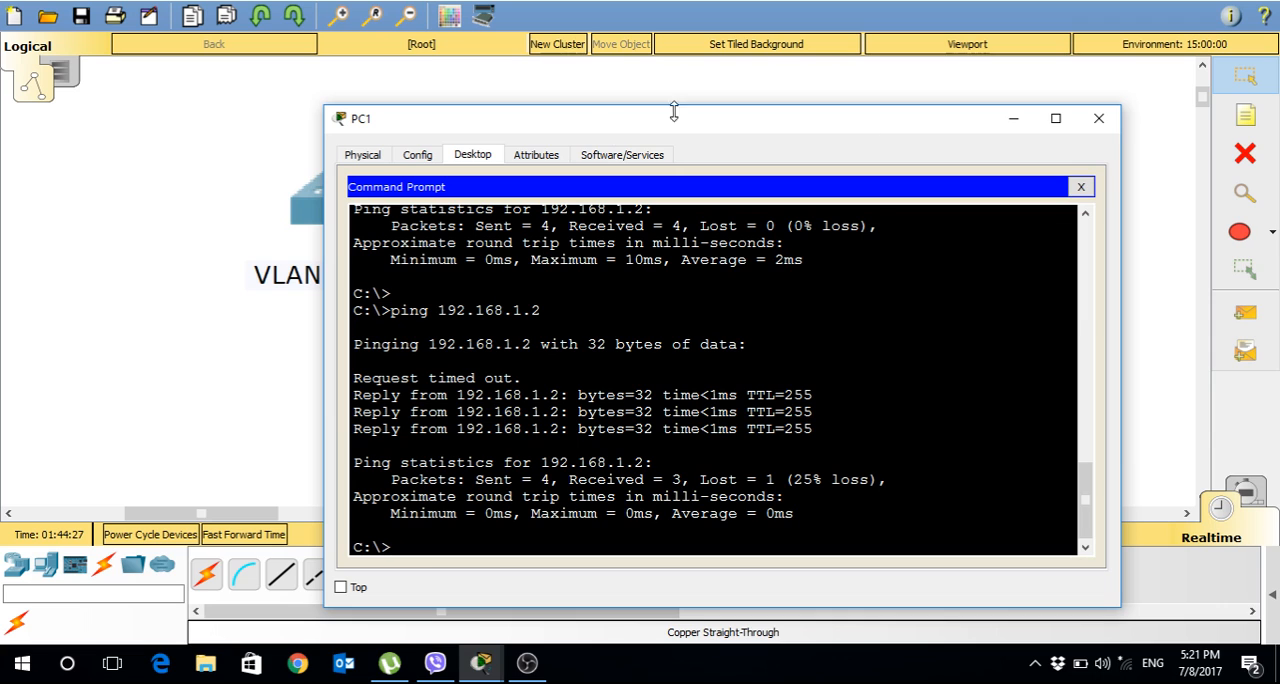
pyautogui.click(1116, 116)
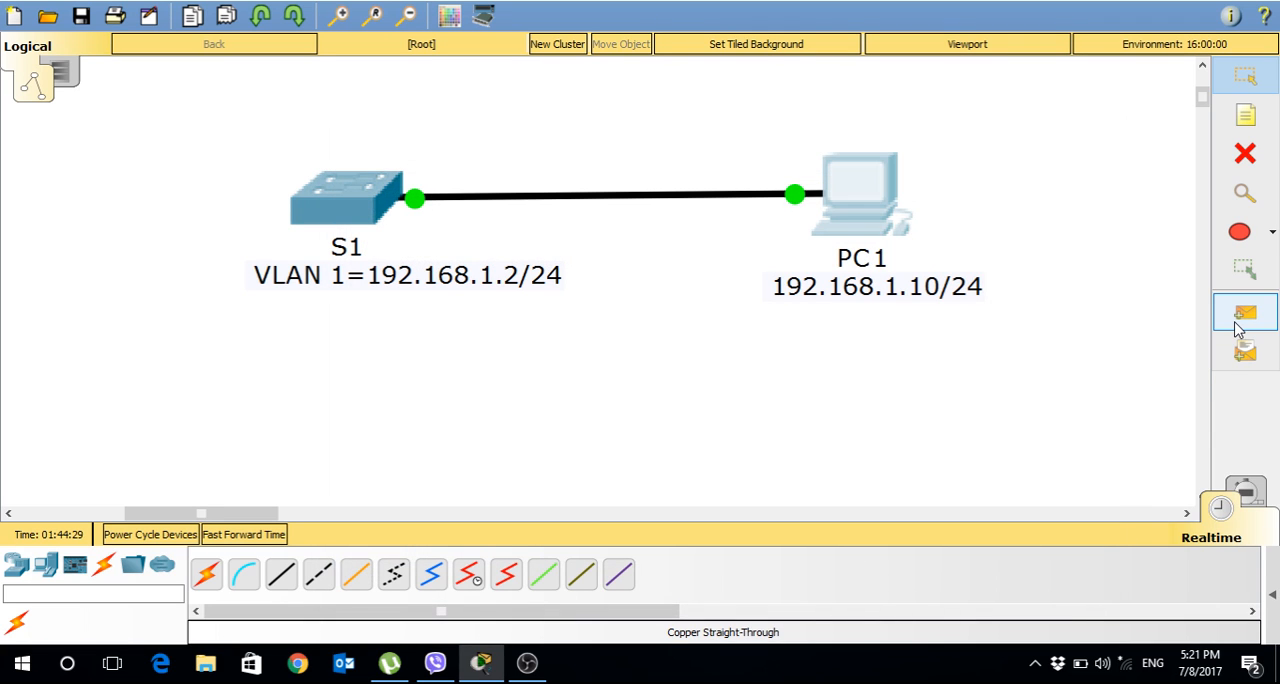
# Switch to Simulation mode and restrict the visible event types to ICMP only.
pyautogui.click(1247, 491)
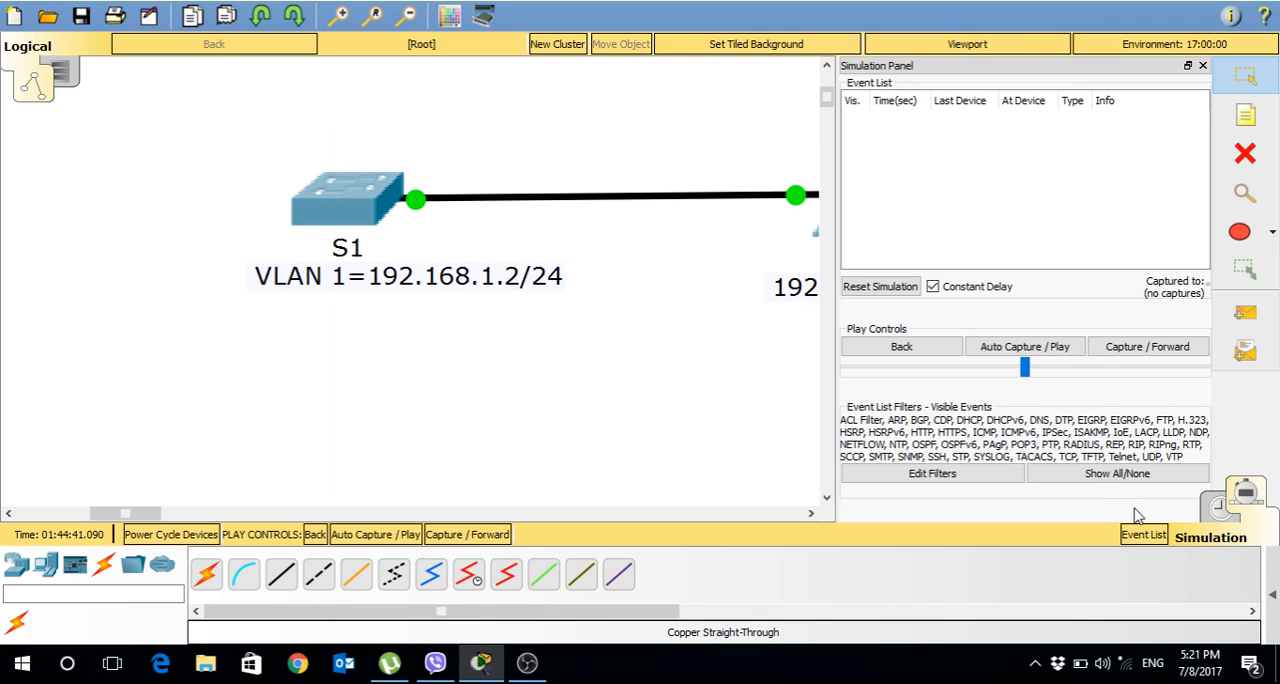
pyautogui.click(1043, 477)
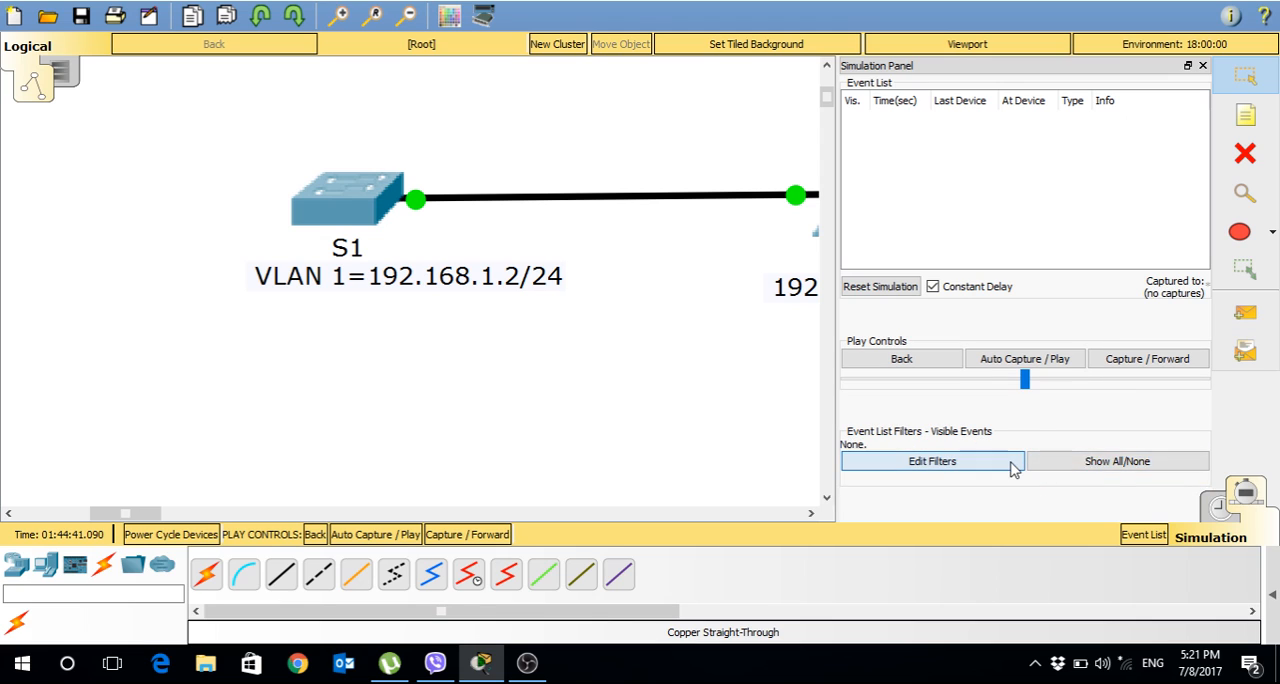
pyautogui.click(1012, 462)
pyautogui.click(1021, 505)
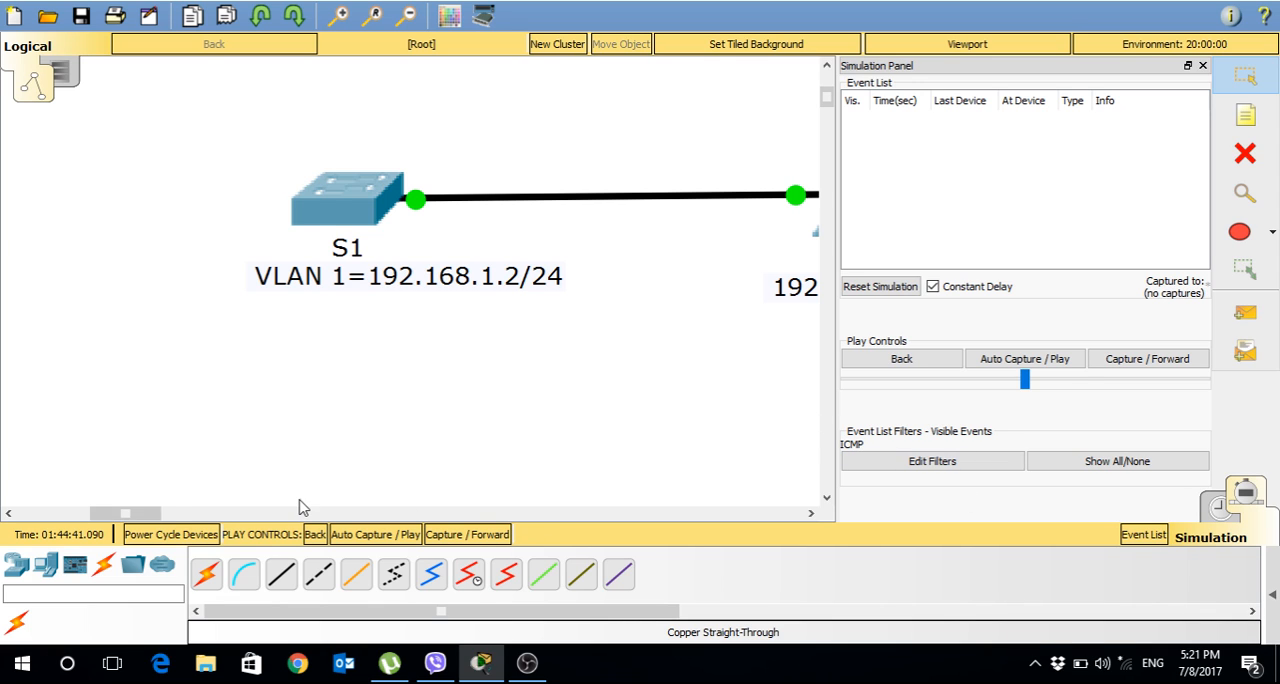
# Add a simple PDU from PC1 to S1 and play the simulation with automatic capture at a faster speed.
pyautogui.moveTo(143, 516); pyautogui.dragTo(159, 519)
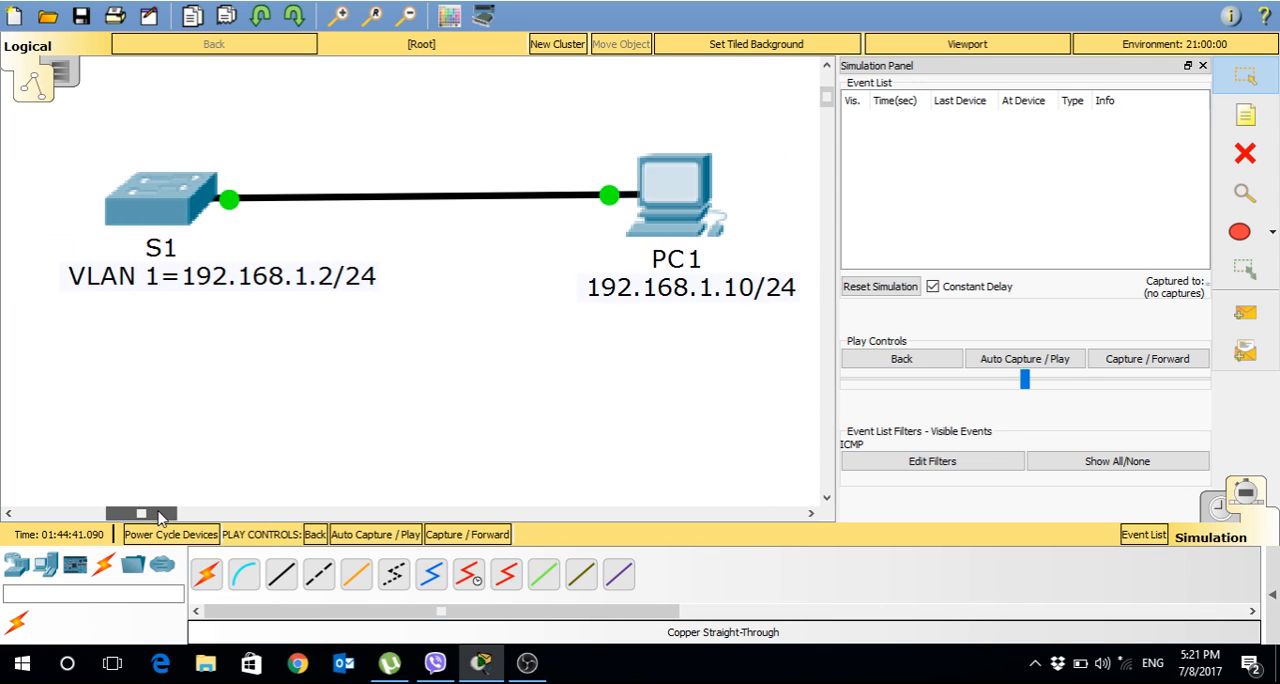
pyautogui.click(1245, 313)
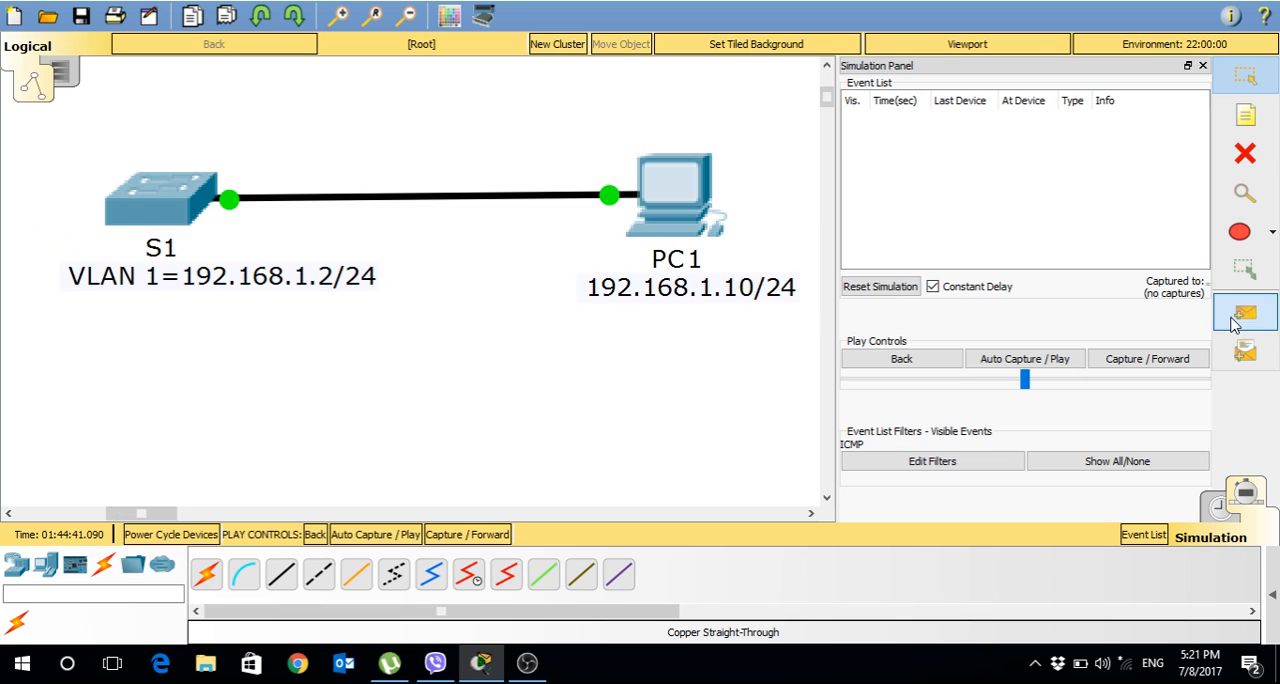
pyautogui.click(676, 208)
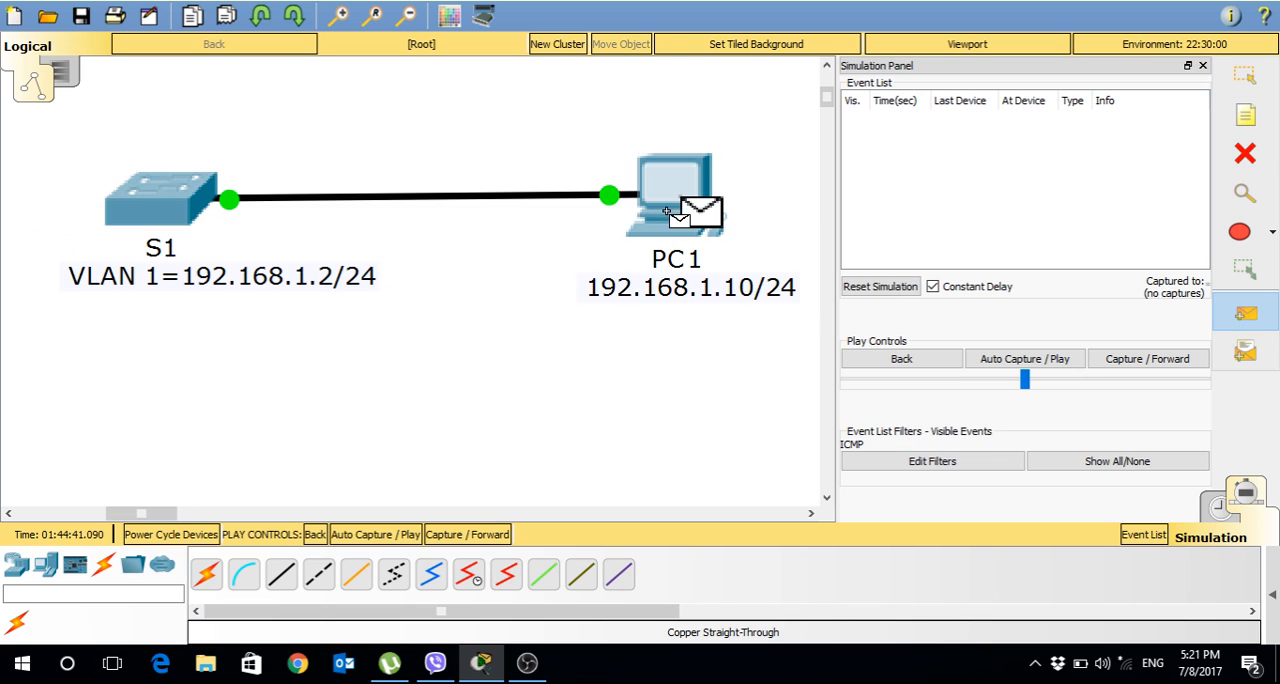
pyautogui.click(150, 210)
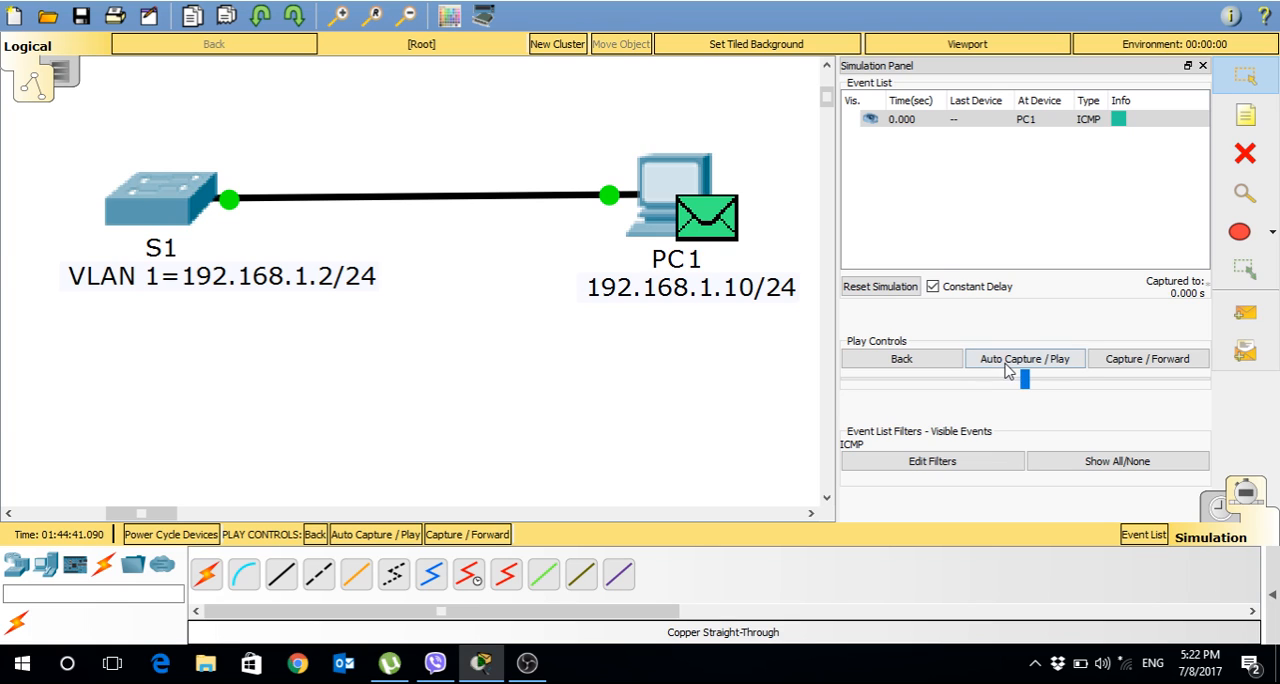
pyautogui.moveTo(1024, 377); pyautogui.dragTo(1082, 385)
pyautogui.click(1040, 368)
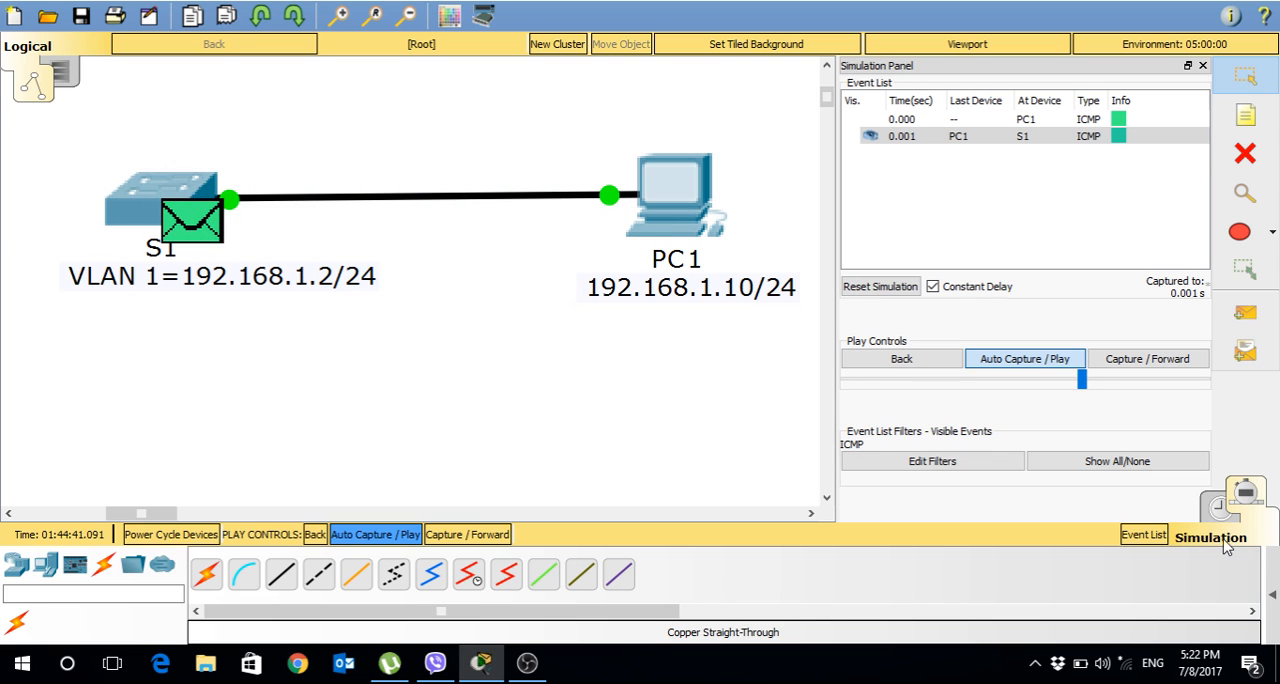
# Reveal the PDU list, delete Scenario 0 and return to Realtime mode.
pyautogui.click(1272, 595)
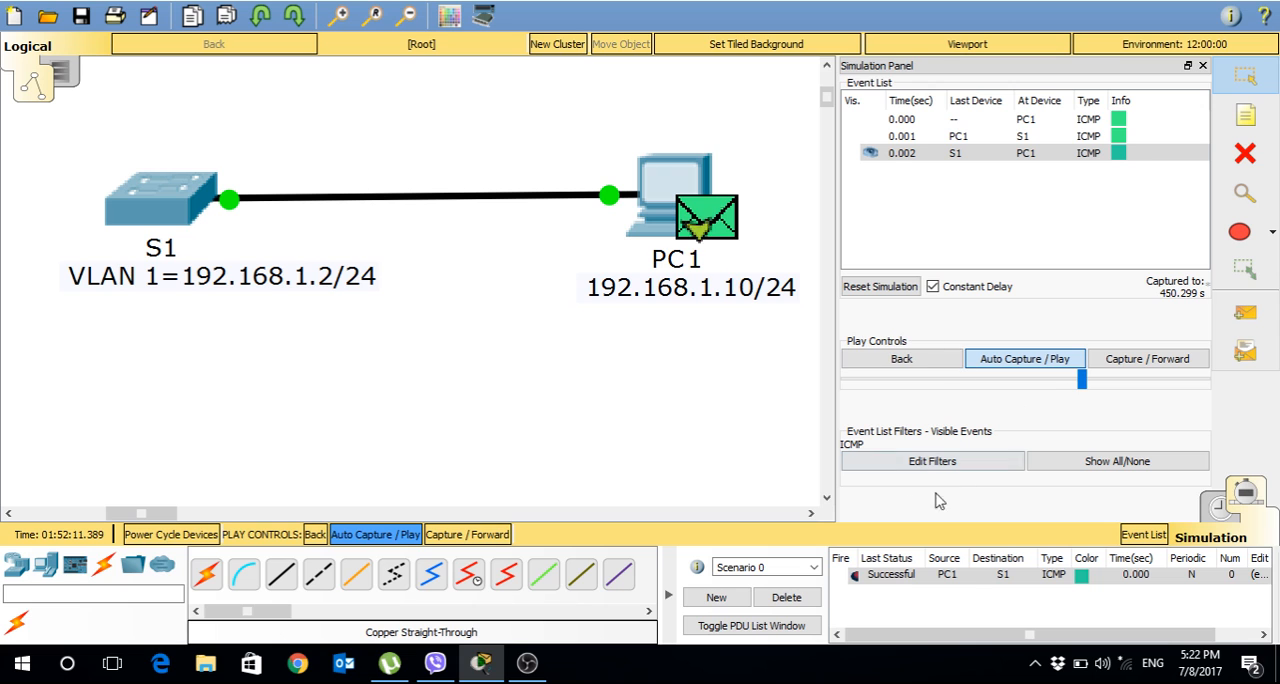
pyautogui.click(786, 597)
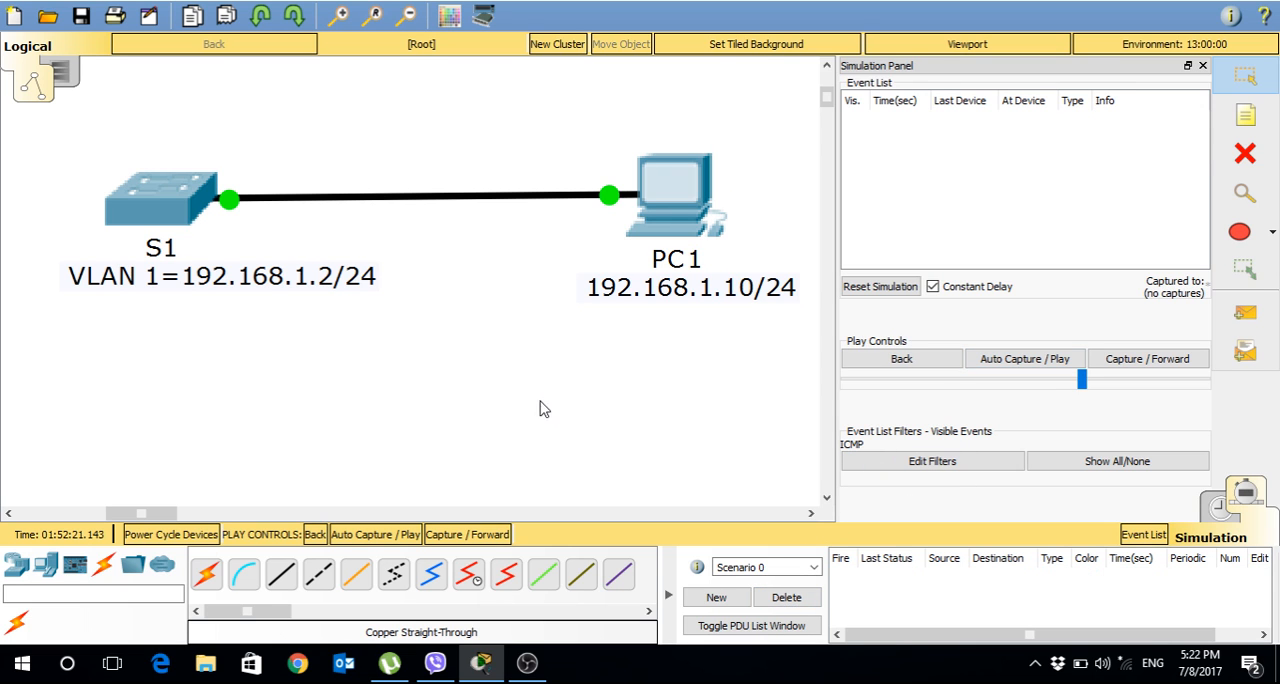
pyautogui.click(674, 230)
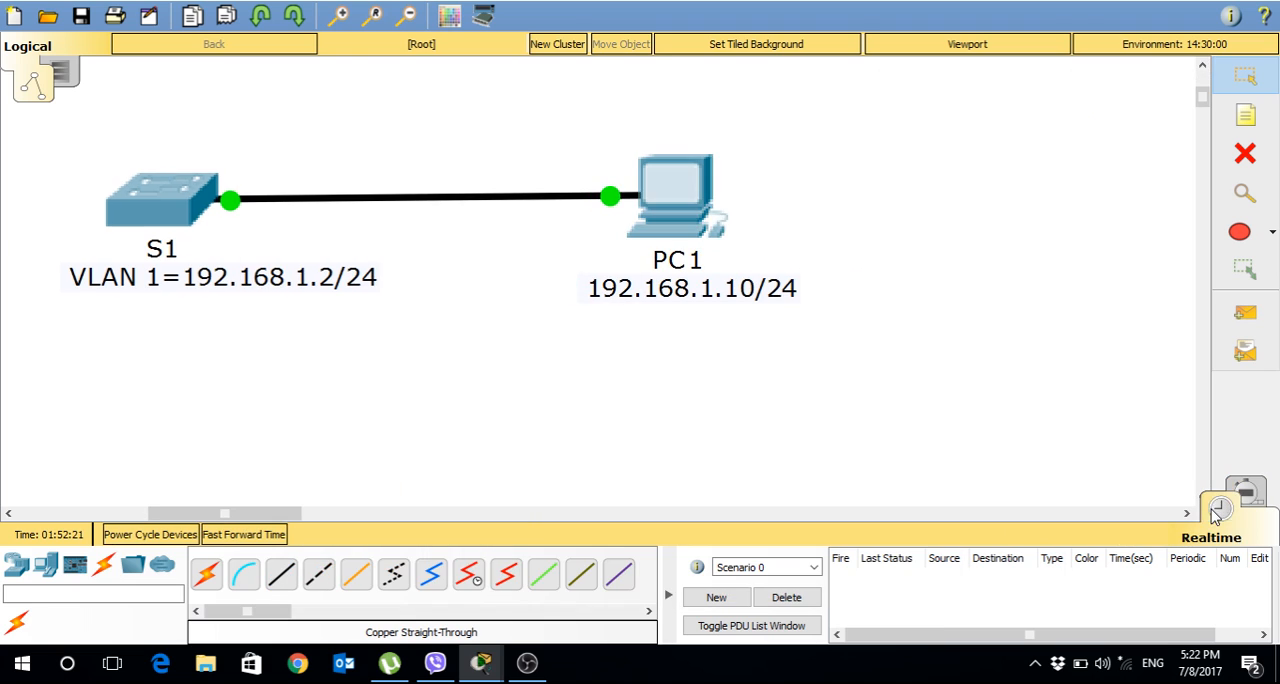
pyautogui.click(1218, 510)
# Open PC1's command prompt, placing its window so that switch S1 stays in view.
pyautogui.click(676, 185)
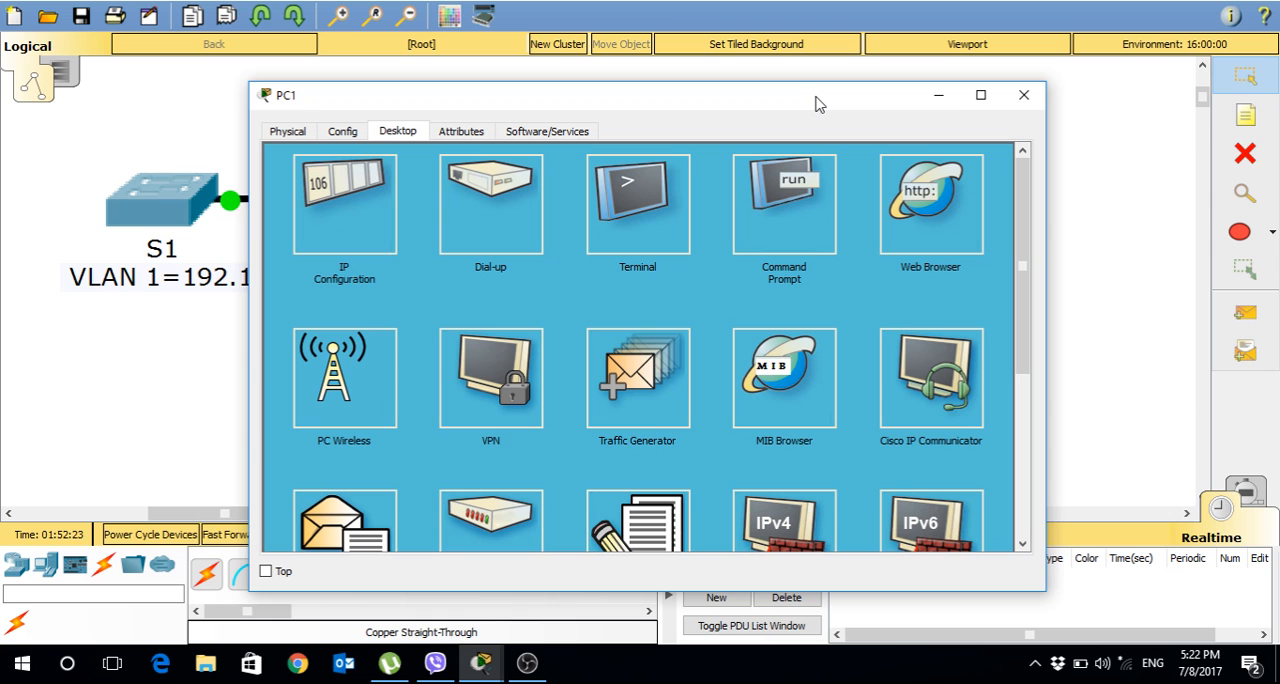
pyautogui.moveTo(815, 104); pyautogui.dragTo(746, 256)
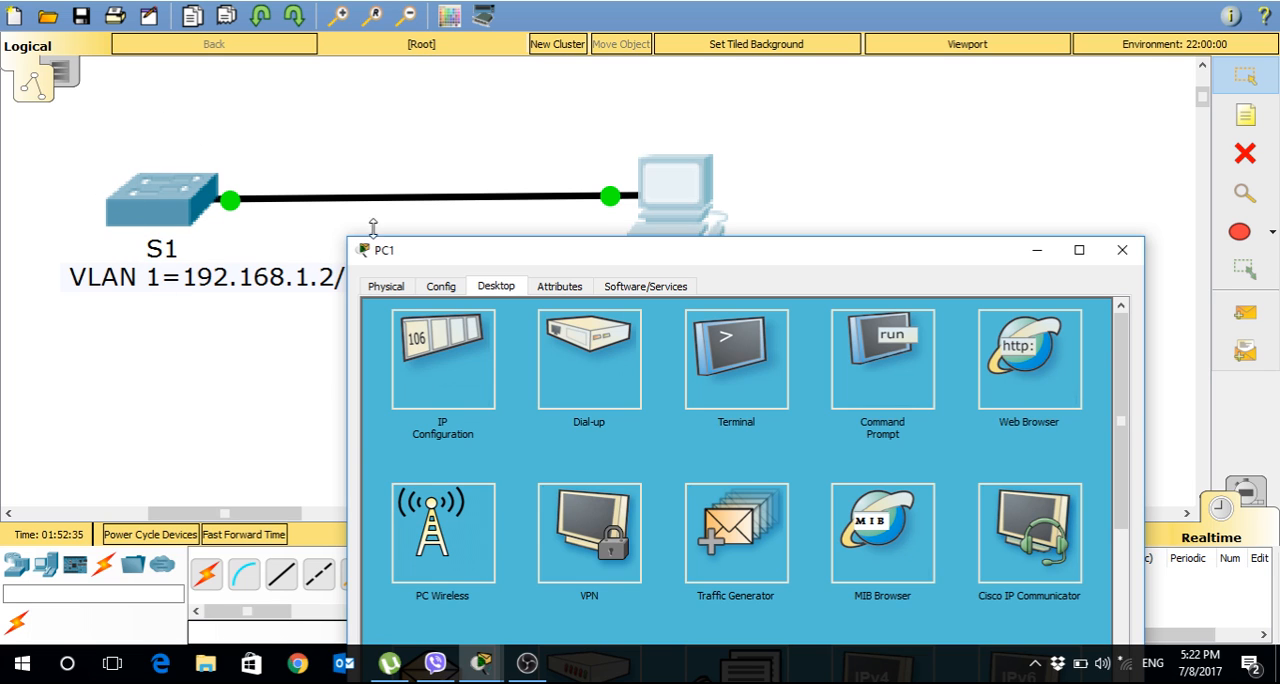
pyautogui.moveTo(462, 258); pyautogui.dragTo(528, 65)
pyautogui.click(940, 168)
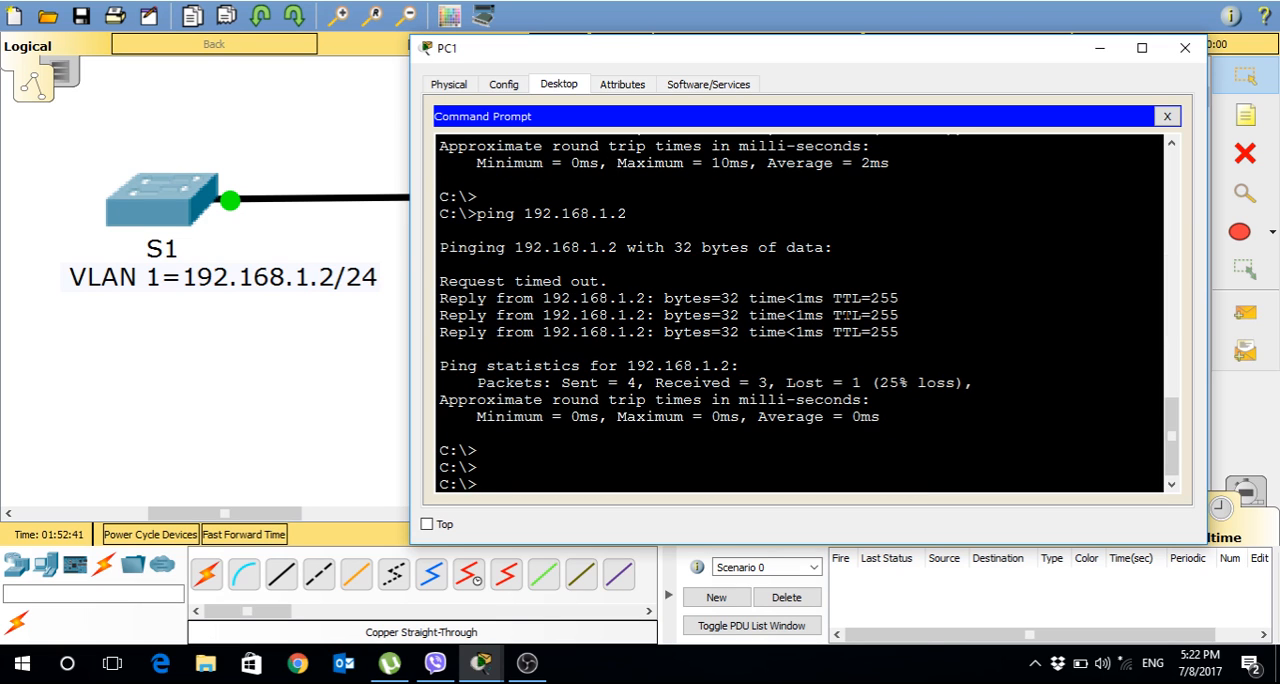
# Start a Telnet session to the switch at 192.168.1.2 from PC1, correcting the misspelled command.
pyautogui.write('telnel 192.1')
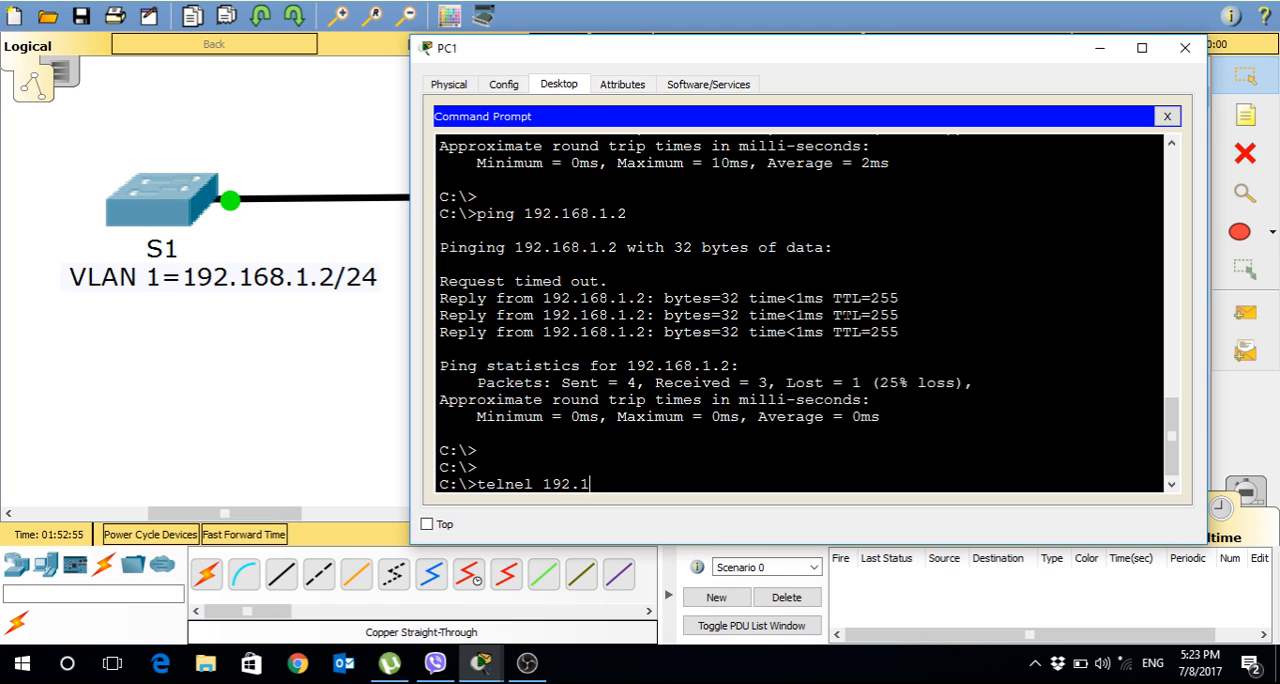
pyautogui.write('68.1.2')
pyautogui.press('Return')
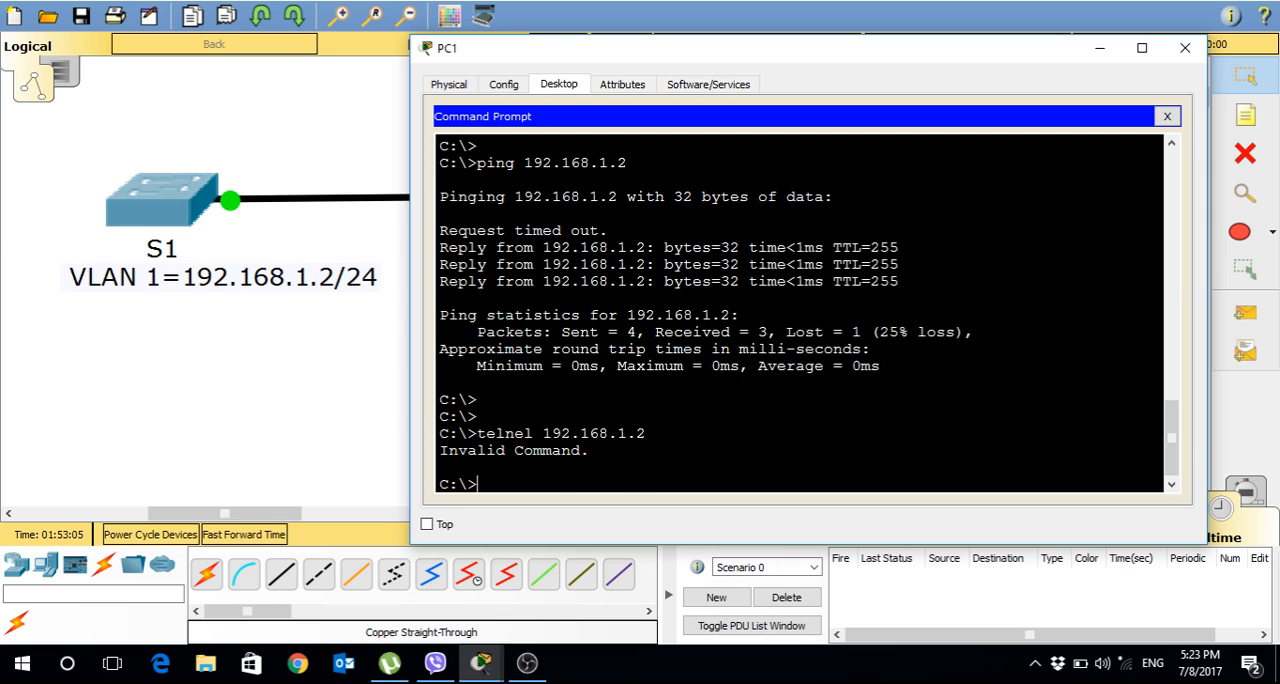
pyautogui.press('Up')
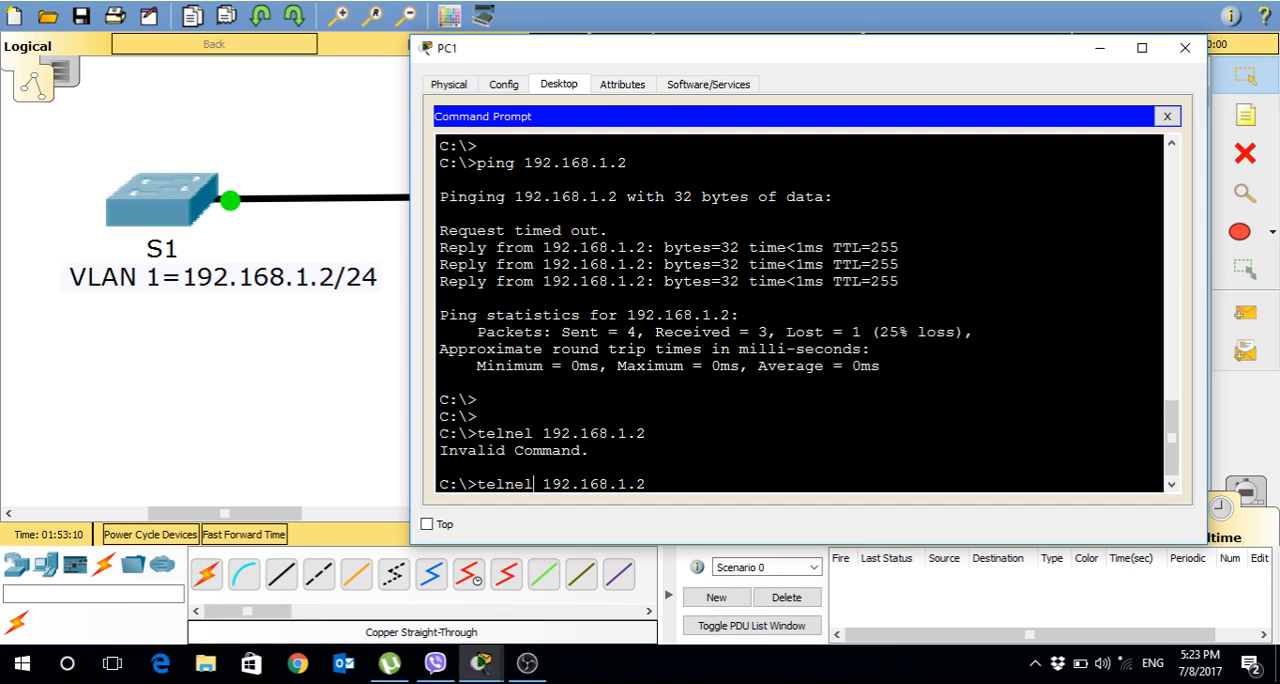
pyautogui.press('BackSpace')
pyautogui.write('t')
pyautogui.press('Return')
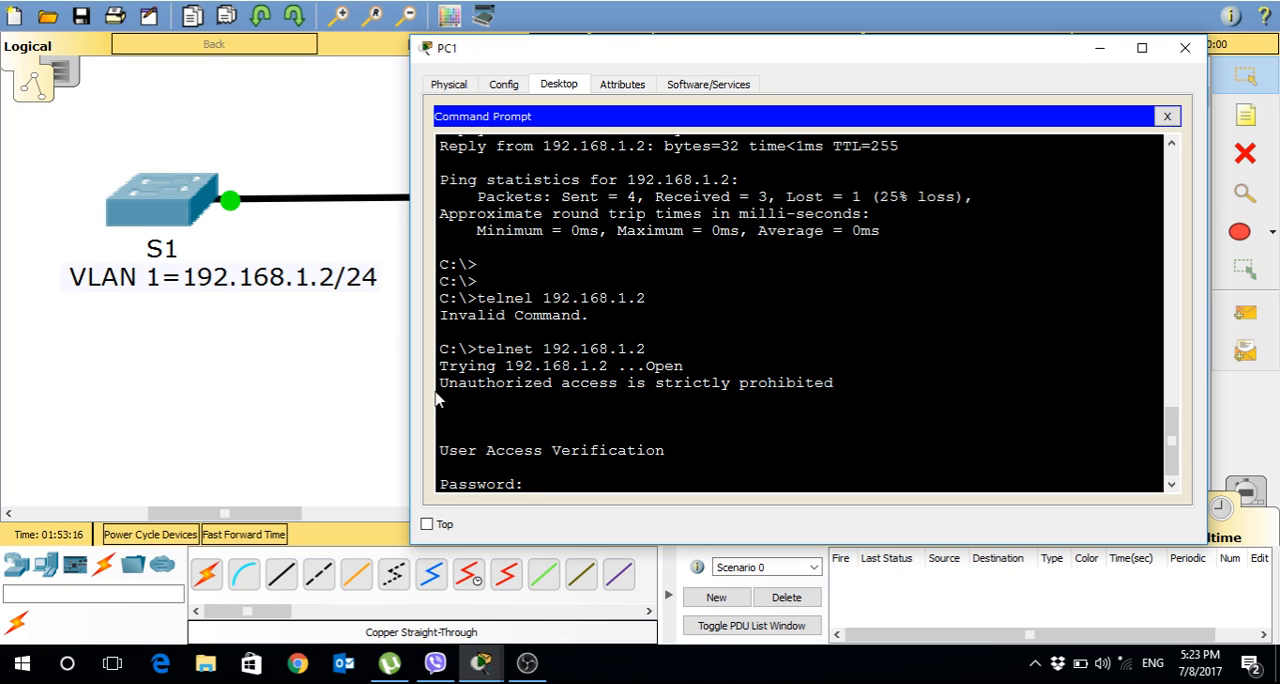
# Examine the login banner, the User Access Verification line and the password prompt in the Telnet output.
pyautogui.moveTo(441, 383); pyautogui.dragTo(834, 384)
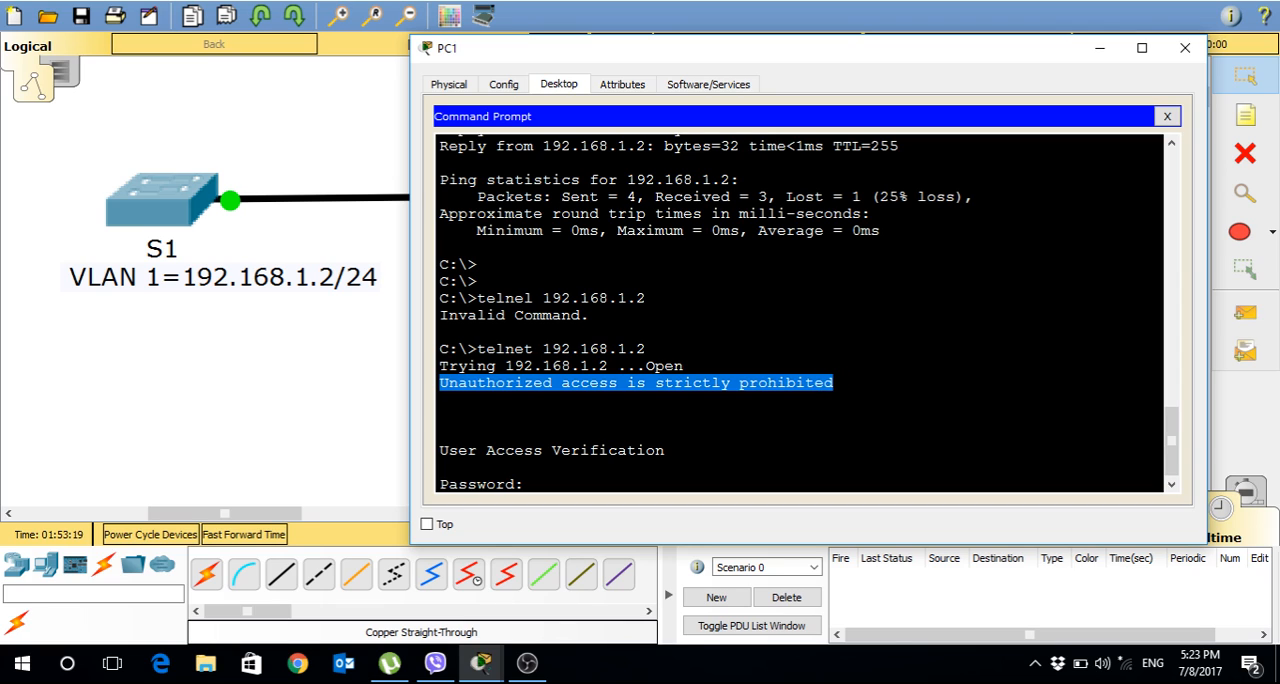
pyautogui.moveTo(836, 384); pyautogui.dragTo(441, 382)
pyautogui.moveTo(448, 451); pyautogui.dragTo(665, 451)
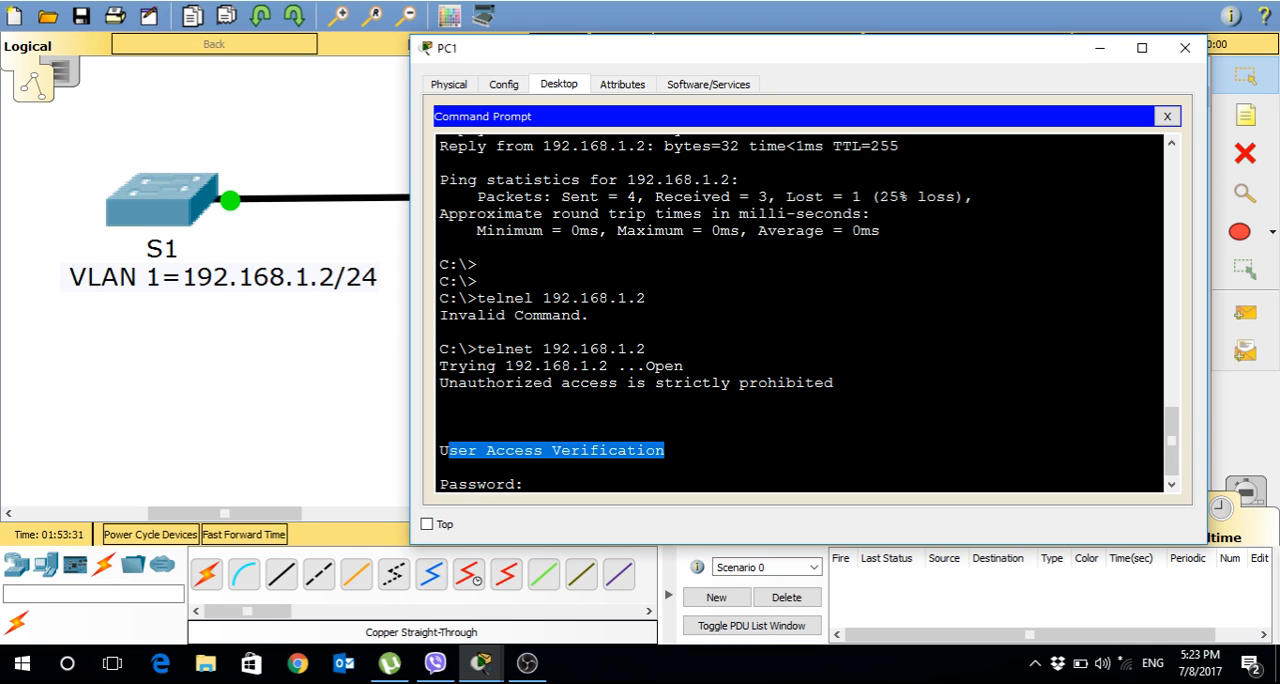
pyautogui.click(665, 451)
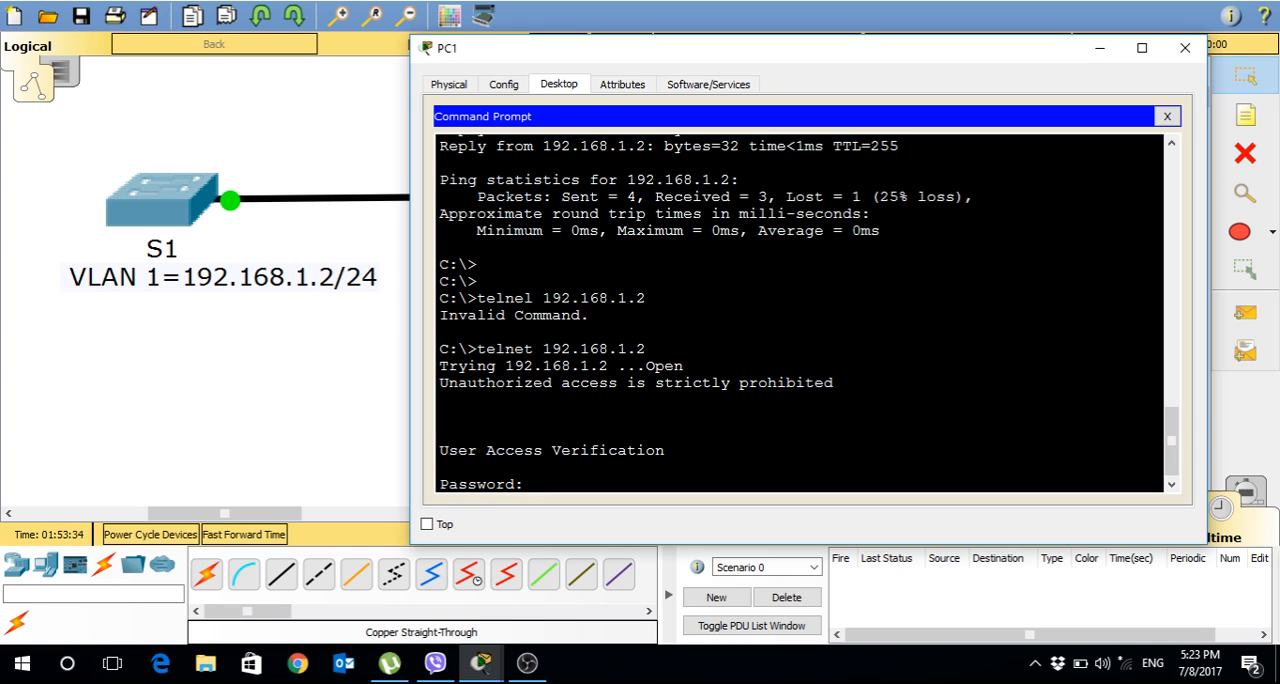
pyautogui.moveTo(439, 451); pyautogui.dragTo(665, 451)
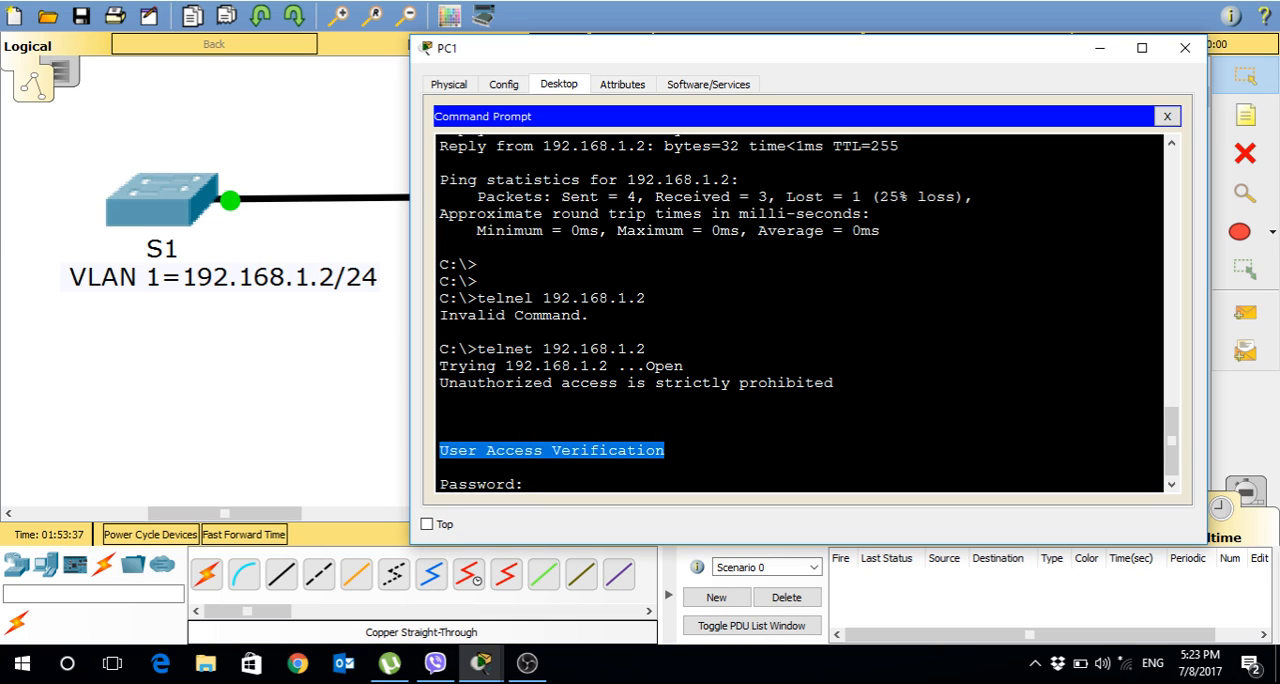
pyautogui.click(525, 484)
pyautogui.moveTo(525, 484); pyautogui.dragTo(441, 484)
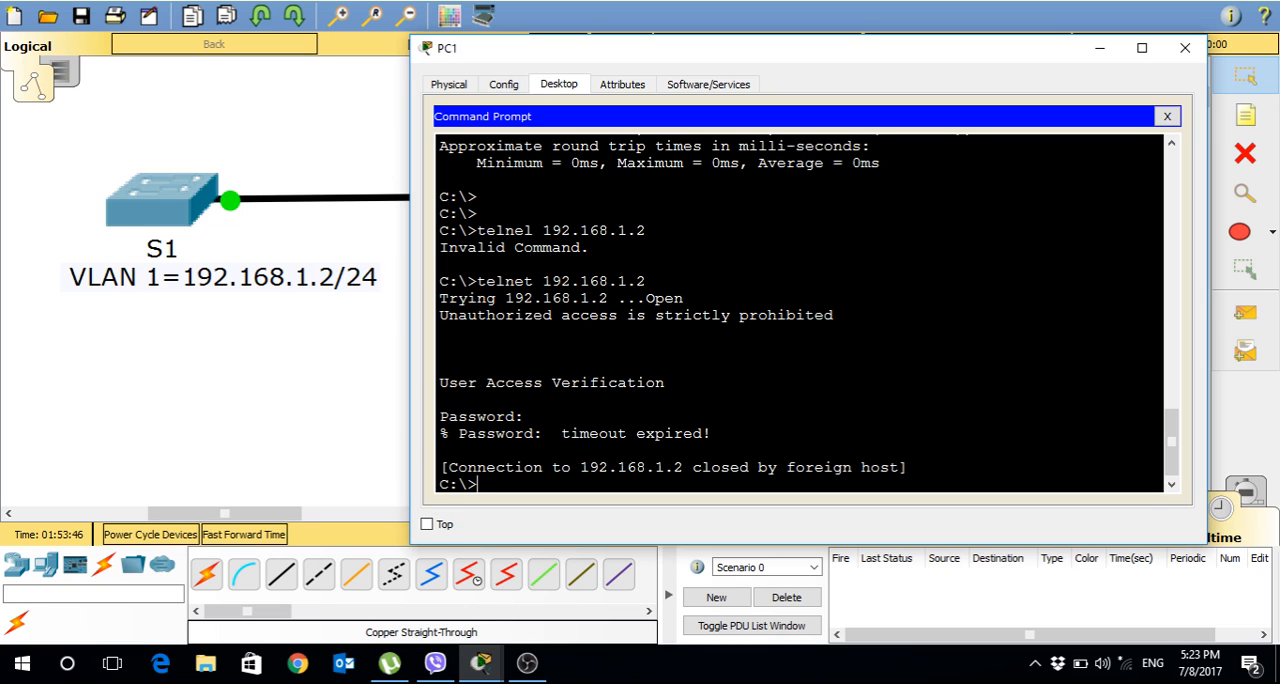
# Reconnect to 192.168.1.2 by Telnet and log in with the vty line password.
pyautogui.press('Up')
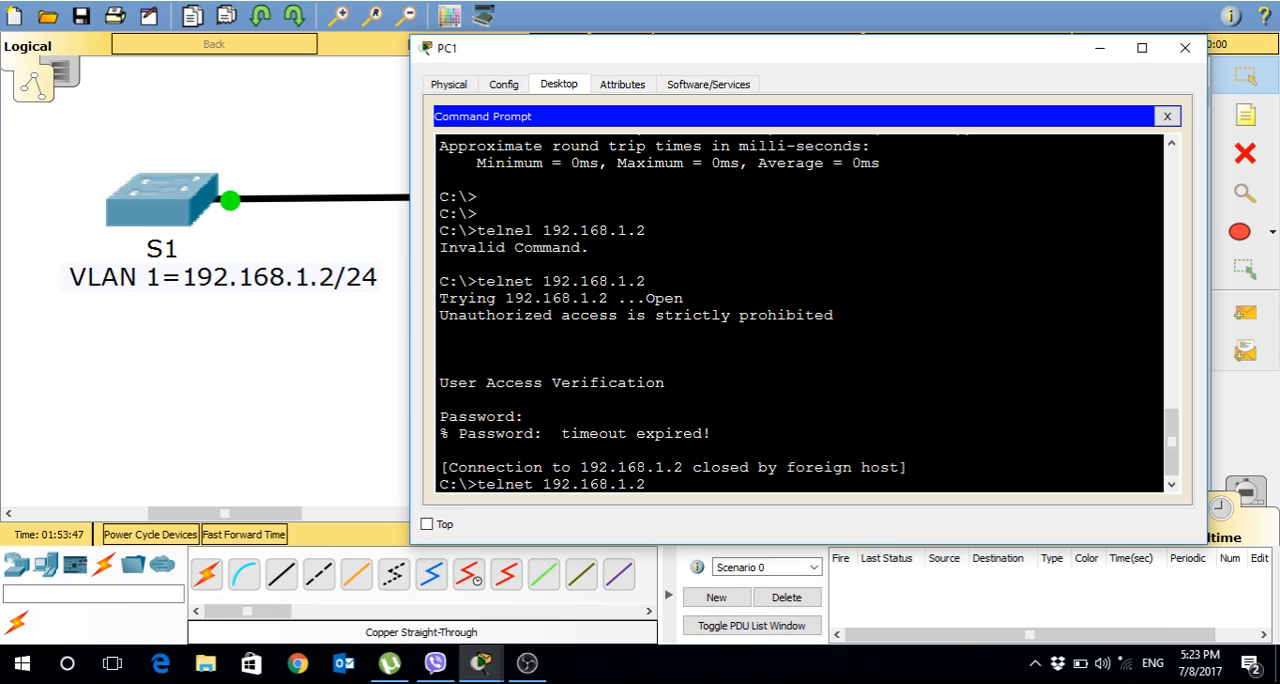
pyautogui.press('Return')
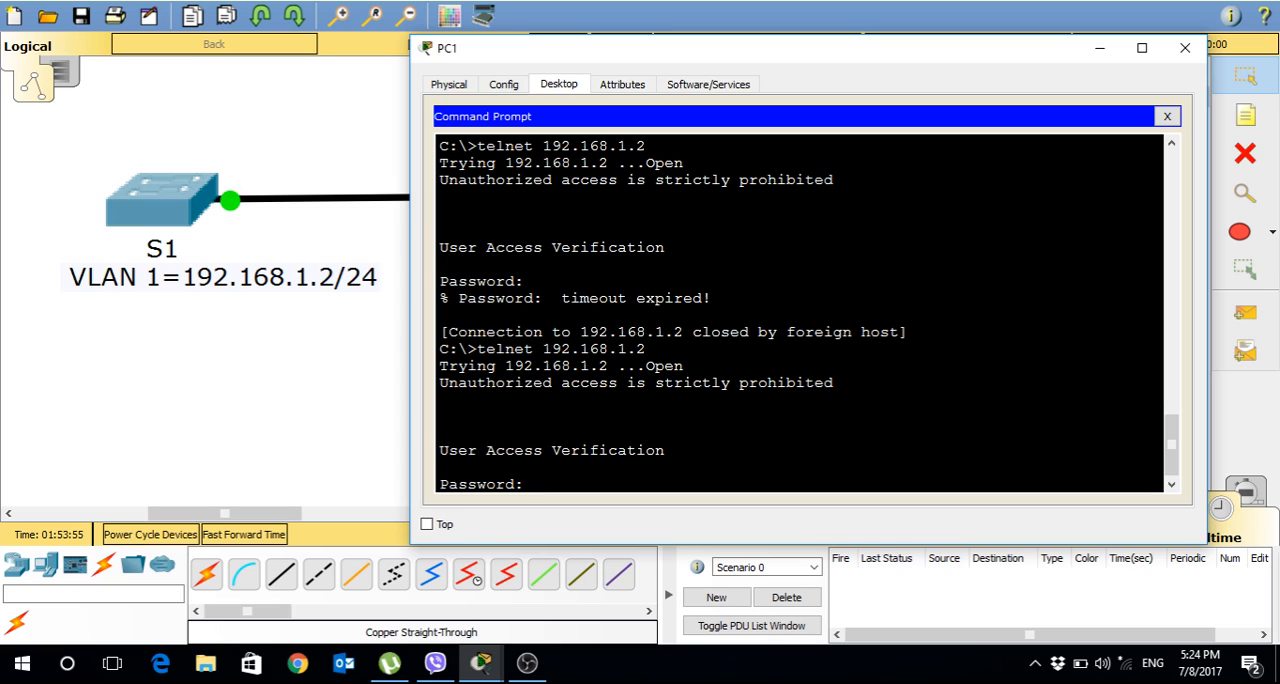
pyautogui.press('Return')
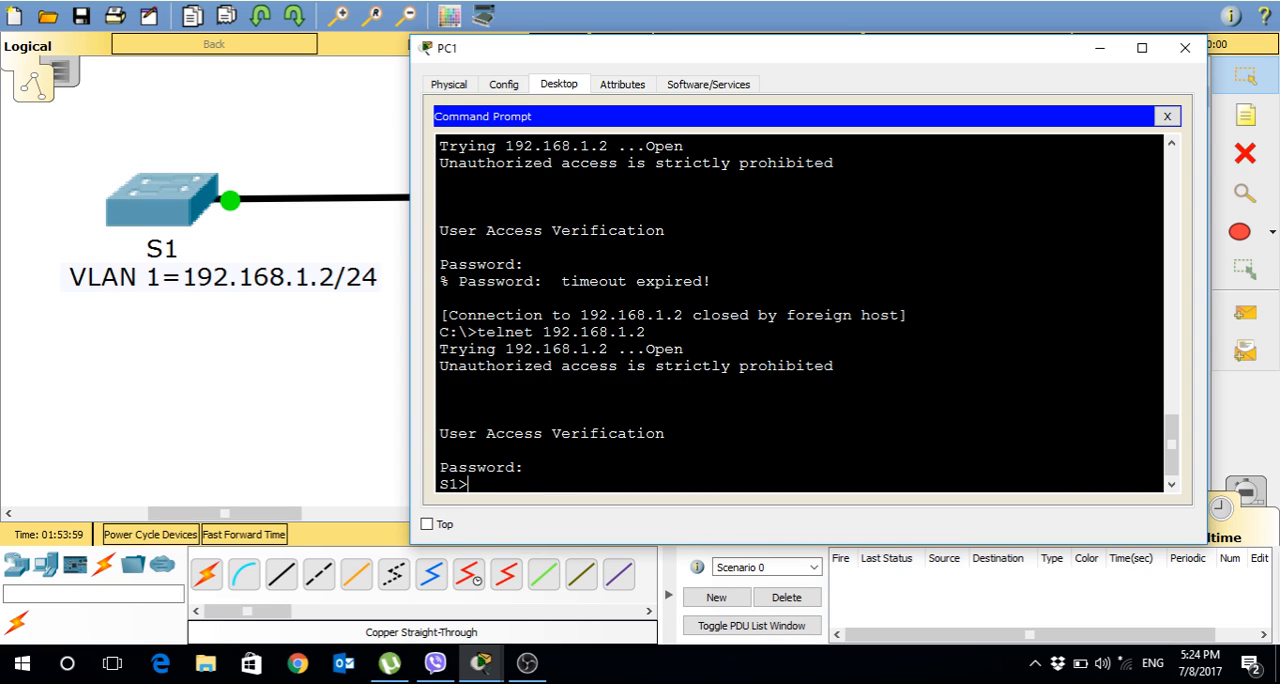
# Enter privileged EXEC mode on S1 with the enable command and the privileged-mode password.
pyautogui.write('enable')
pyautogui.press('Return')
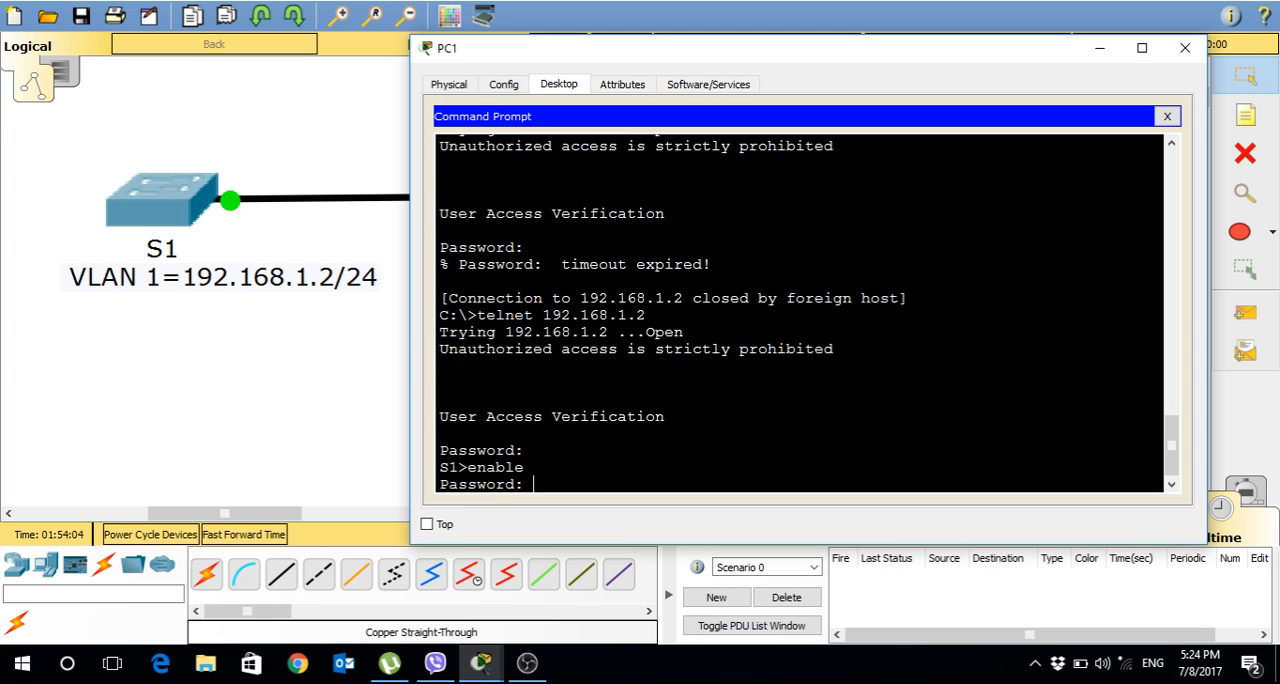
pyautogui.moveTo(533, 484); pyautogui.dragTo(440, 399)
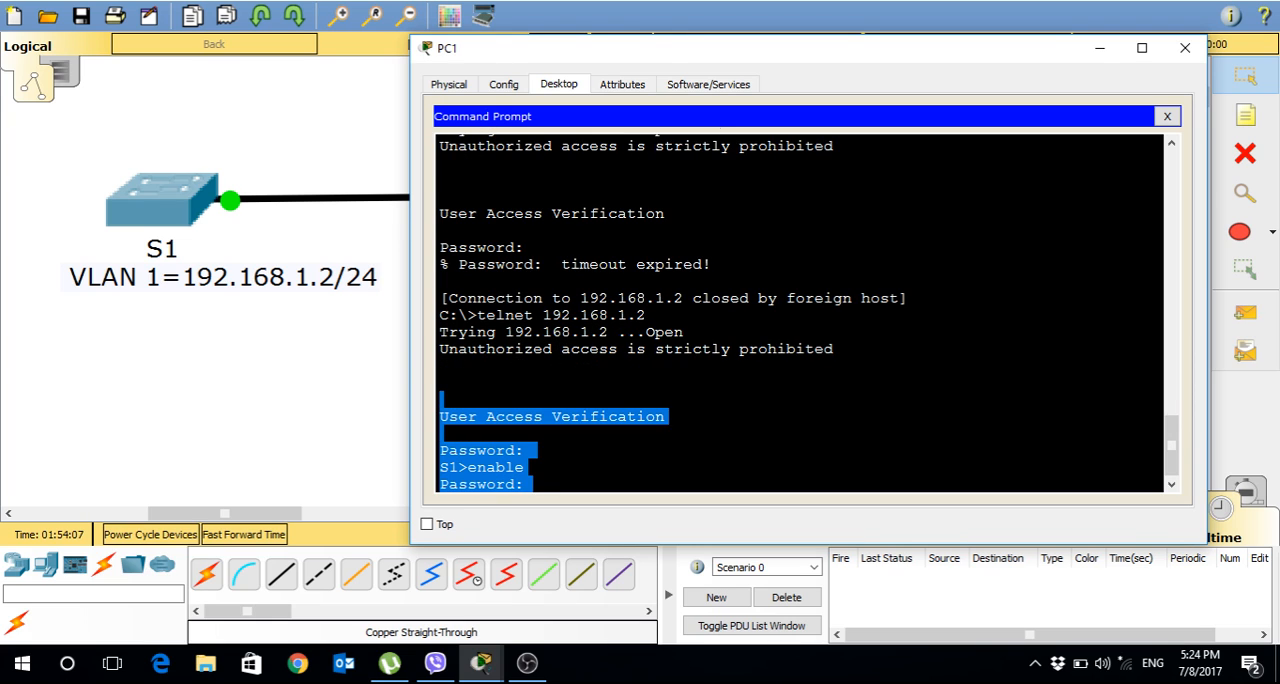
pyautogui.moveTo(677, 53); pyautogui.dragTo(967, 80)
pyautogui.click(930, 420)
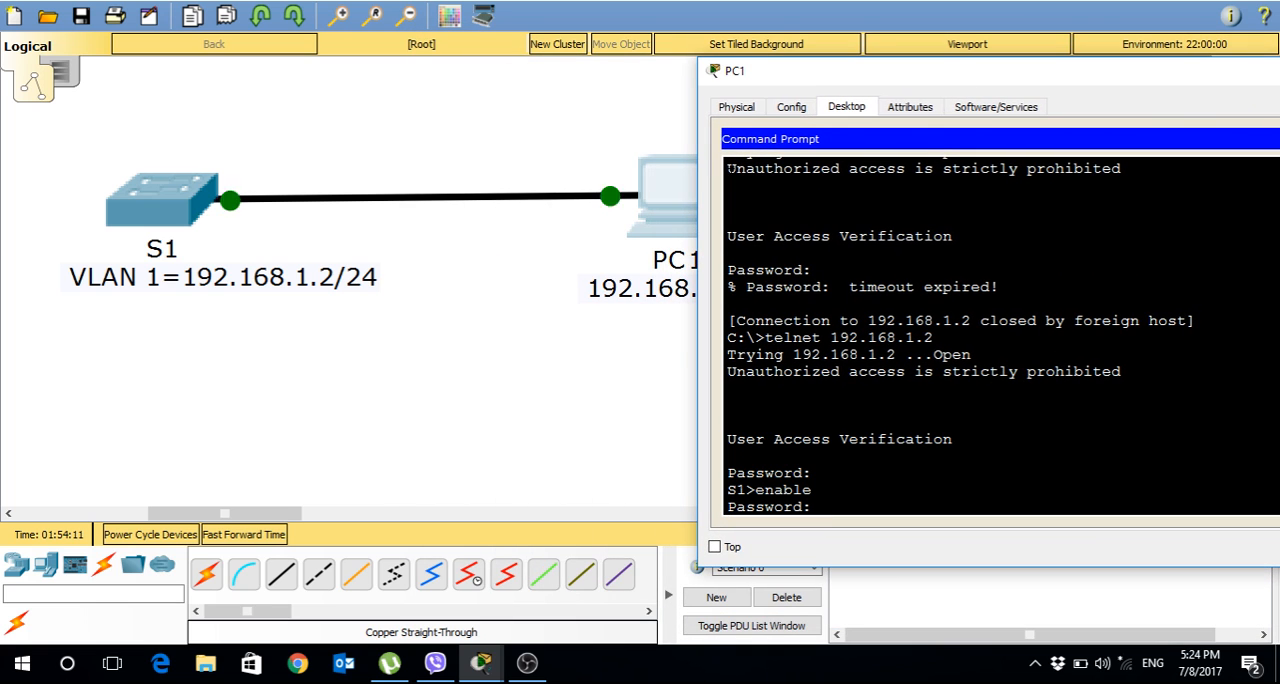
pyautogui.moveTo(728, 167); pyautogui.dragTo(822, 508)
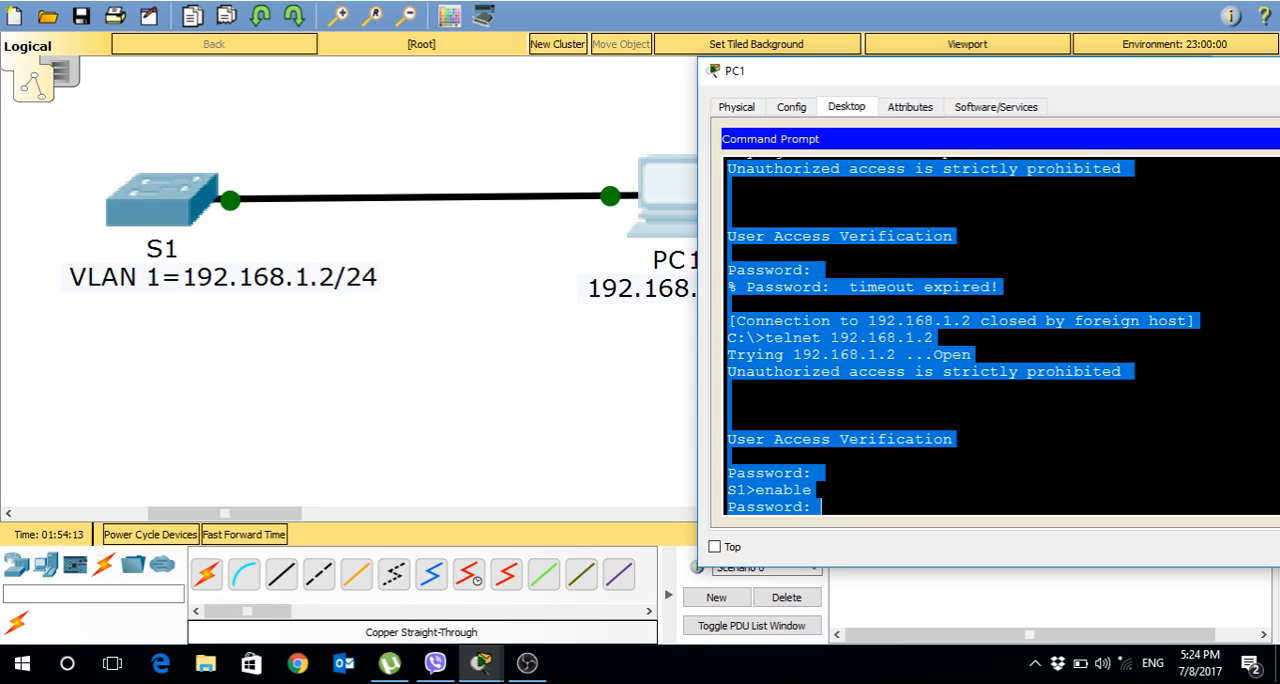
pyautogui.doubleClick(783, 489)
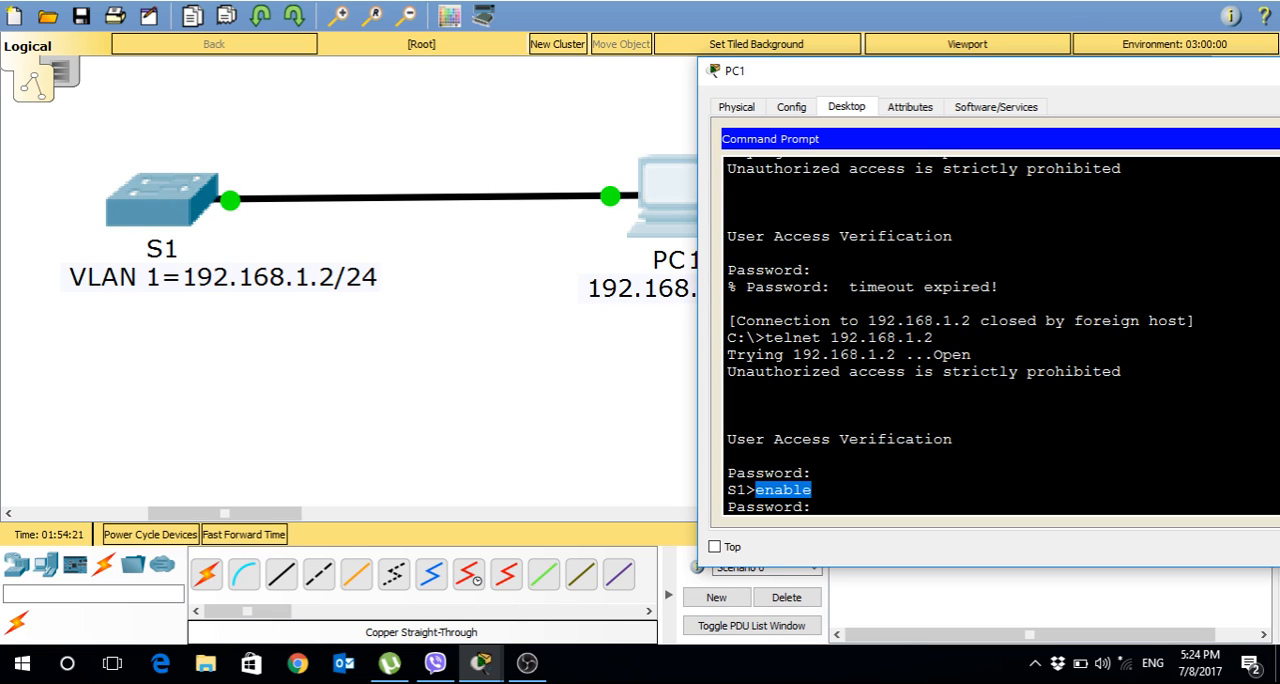
pyautogui.click(818, 507)
pyautogui.press('Return')
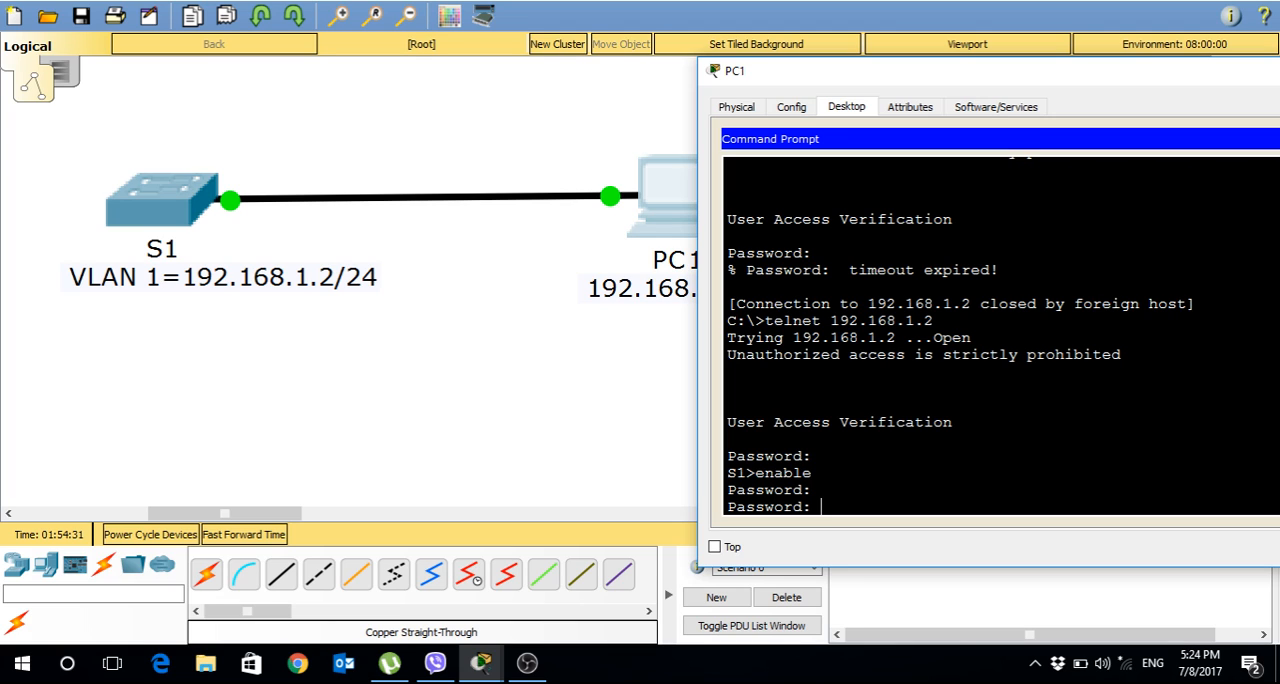
pyautogui.press('Return')
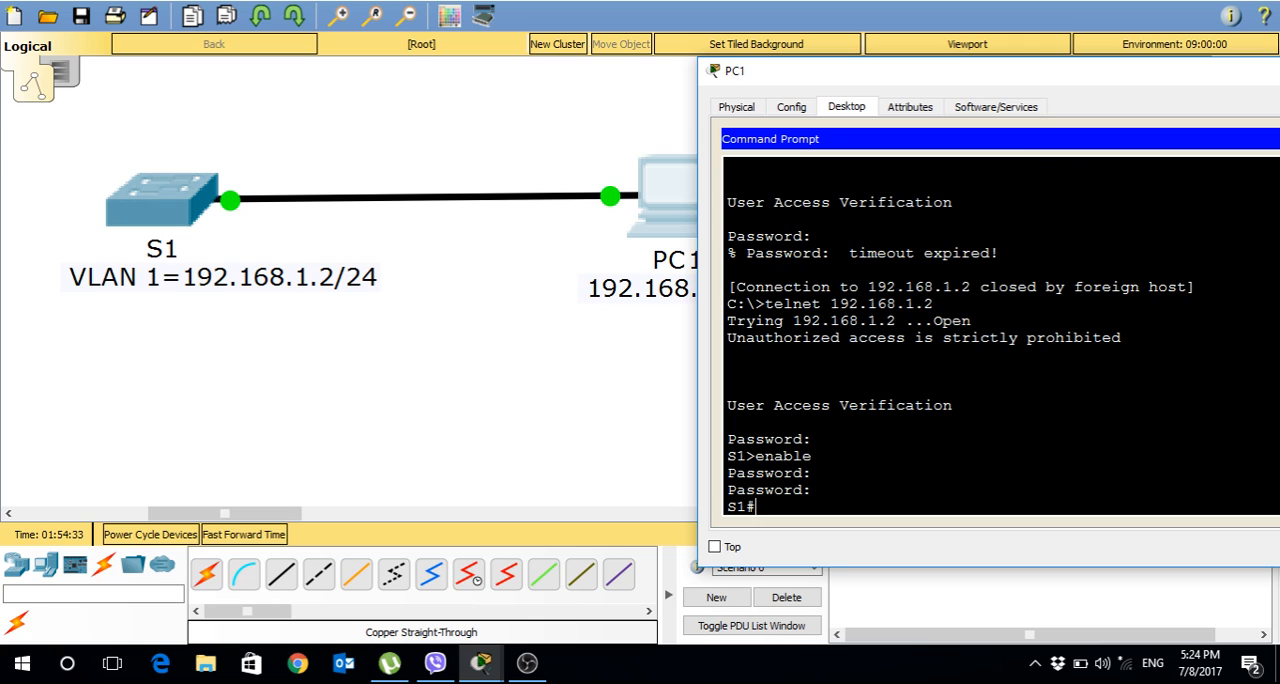
# Display the switch's running configuration from the Telnet session with show running-config.
pyautogui.write('show r')
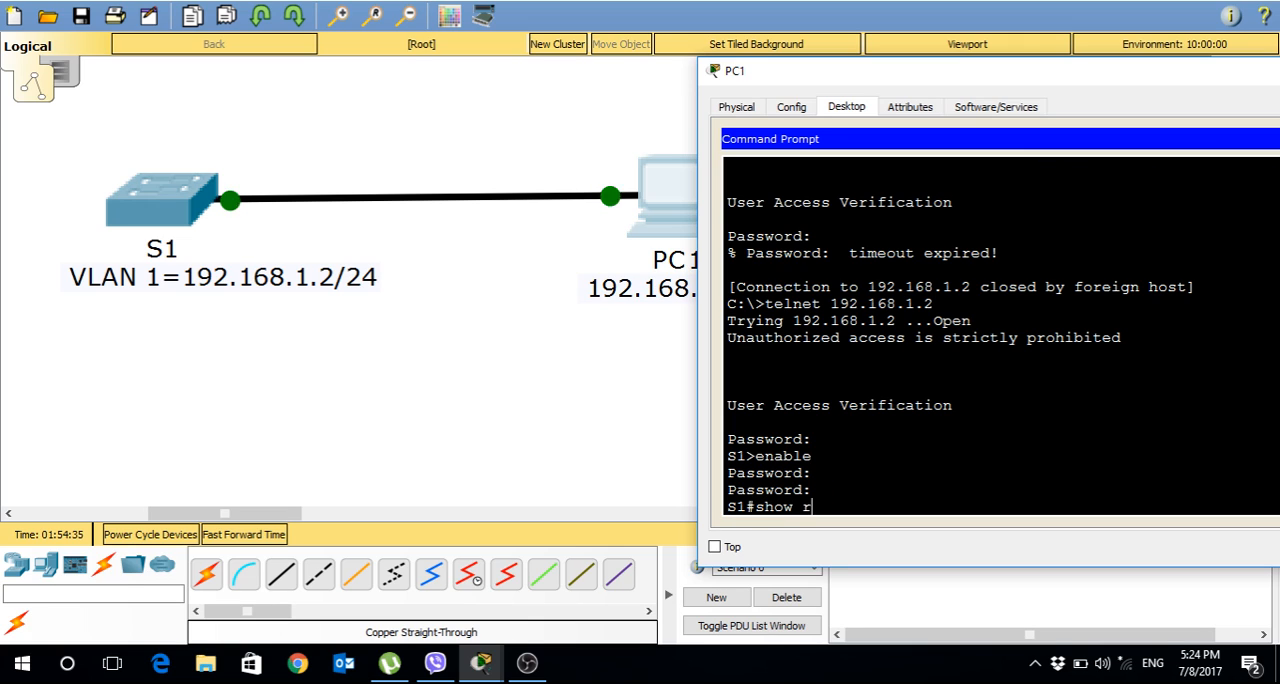
pyautogui.write('unning')
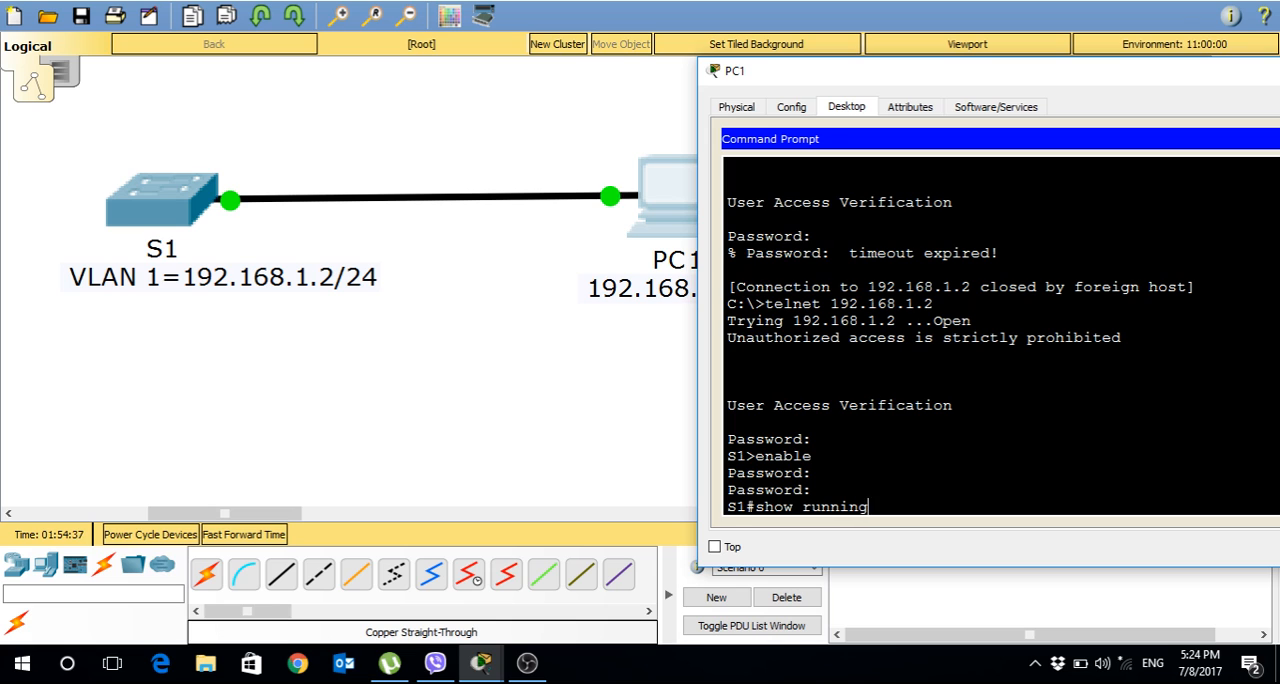
pyautogui.write('-config')
pyautogui.press('Return')
pyautogui.press('Return')
pyautogui.press('Return')
pyautogui.press('Return')
pyautogui.press('Return')
pyautogui.press('Return')
pyautogui.press('Return')
pyautogui.press('Return')
pyautogui.press('Return')
pyautogui.press('Return')
pyautogui.press('Return')
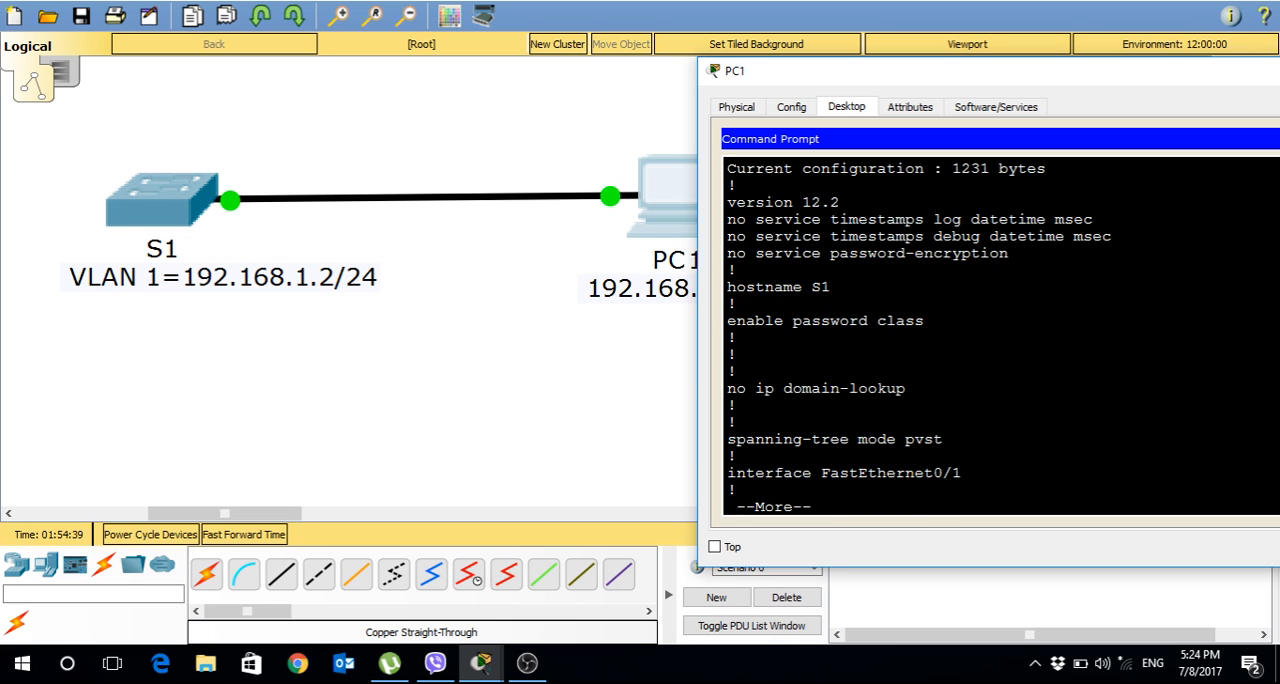
# Page through the running configuration's interface entries to the Vlan1 address, login banner and line sections.
pyautogui.press('Return')
pyautogui.press('Return')
pyautogui.press('Return')
pyautogui.press('Return')
pyautogui.press('Return')
pyautogui.press('Return')
pyautogui.press('Return')
pyautogui.press('Return')
pyautogui.press('Return')
pyautogui.press('Return')
pyautogui.press('Return')
pyautogui.press('Return')
pyautogui.press('Return')
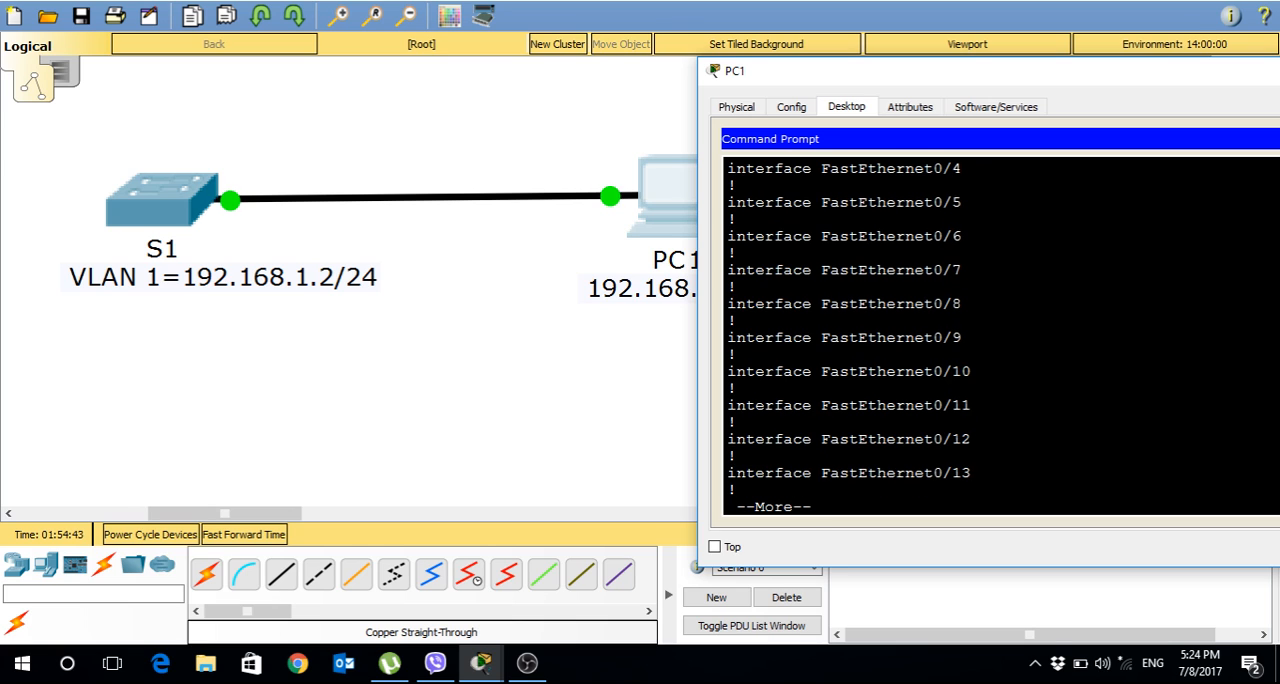
pyautogui.press('Return')
pyautogui.press('Return')
pyautogui.press('Return')
pyautogui.press('Return')
pyautogui.press('Return')
pyautogui.press('Return')
pyautogui.press('Return')
pyautogui.press('Return')
pyautogui.press('Return')
pyautogui.press('Return')
pyautogui.press('Return')
pyautogui.press('Return')
pyautogui.press('Return')
pyautogui.press('Return')
pyautogui.press('Return')
pyautogui.press('Return')
pyautogui.press('Return')
pyautogui.press('Return')
pyautogui.press('Return')
pyautogui.press('Return')
pyautogui.press('Return')
pyautogui.press('Return')
pyautogui.press('Return')
pyautogui.press('Return')
pyautogui.press('Return')
pyautogui.press('Return')
pyautogui.press('Return')
pyautogui.press('Return')
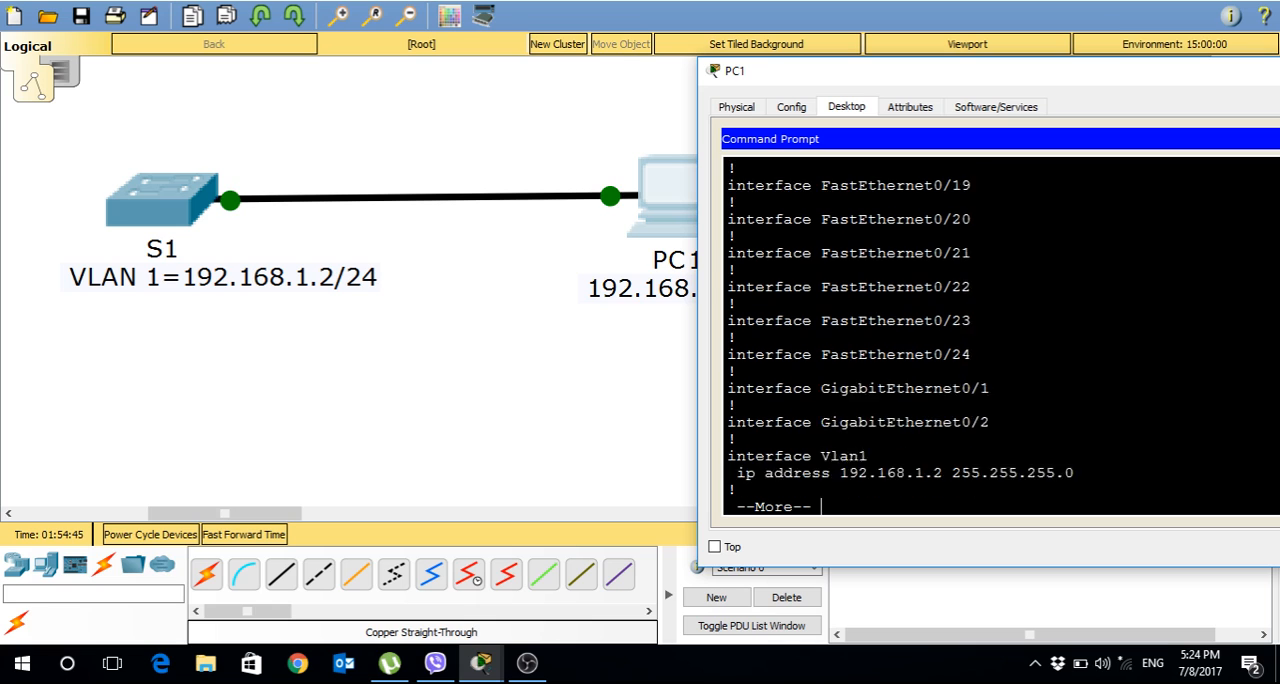
pyautogui.press('Return')
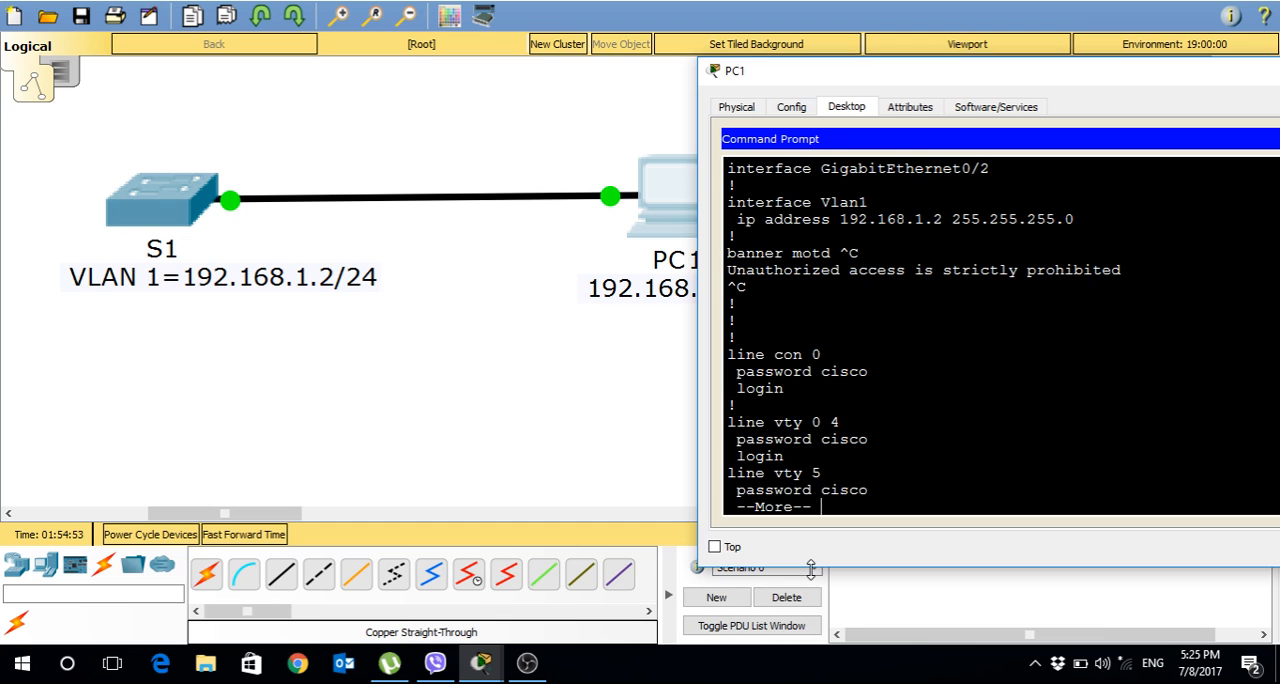
# Enlarge the PC1 window and page through the remaining vty line settings to the end of the running configuration.
pyautogui.moveTo(815, 572); pyautogui.dragTo(807, 641)
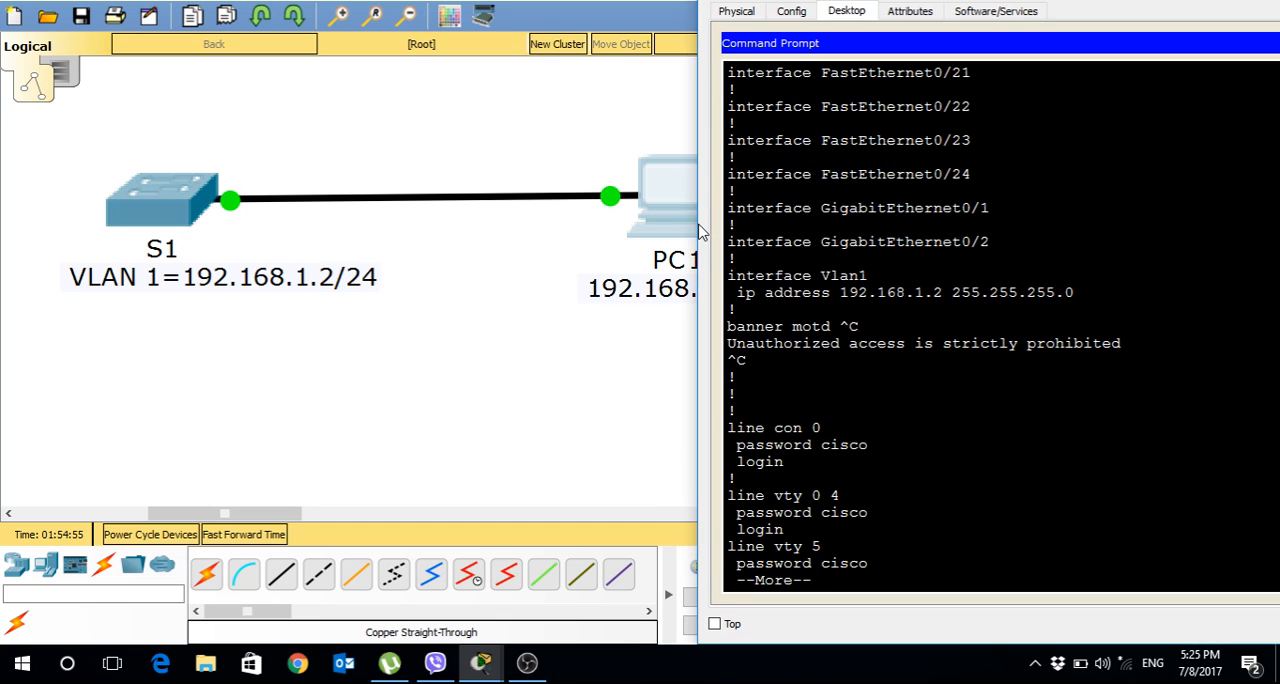
pyautogui.moveTo(700, 226); pyautogui.dragTo(426, 203)
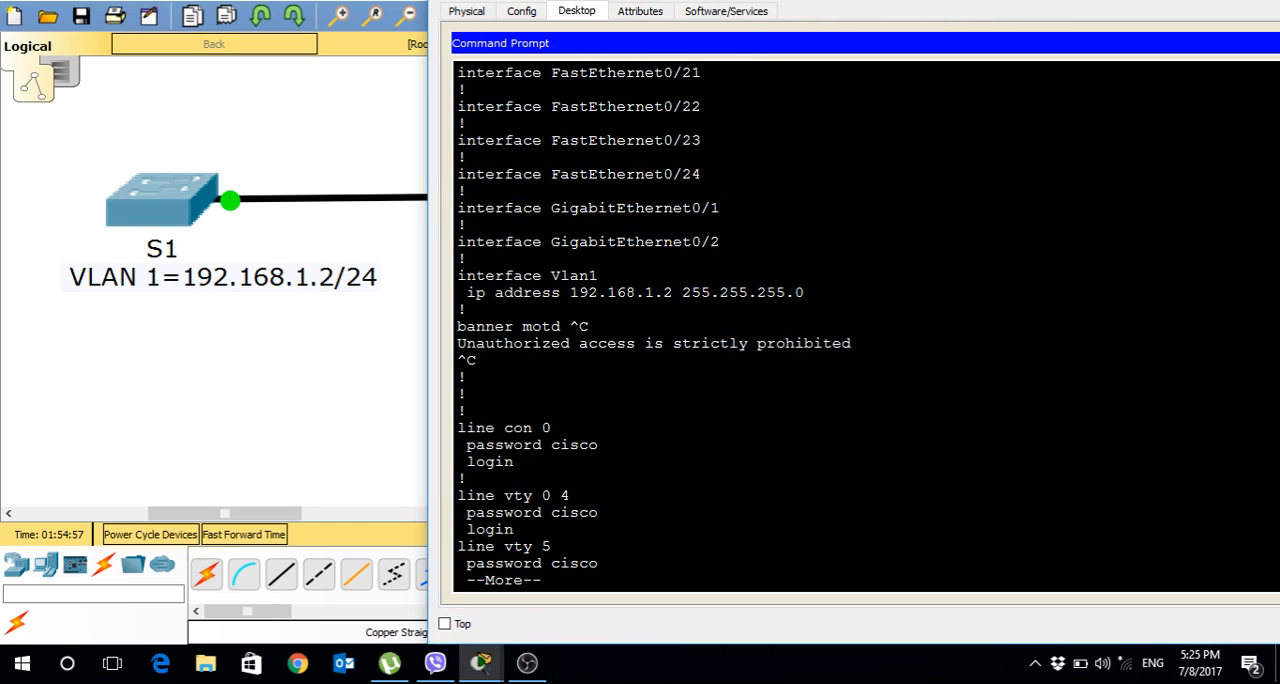
pyautogui.press('Return')
pyautogui.press('Return')
pyautogui.press('Return')
pyautogui.press('Return')
pyautogui.press('Return')
pyautogui.press('Return')
pyautogui.press('Return')
pyautogui.press('Return')
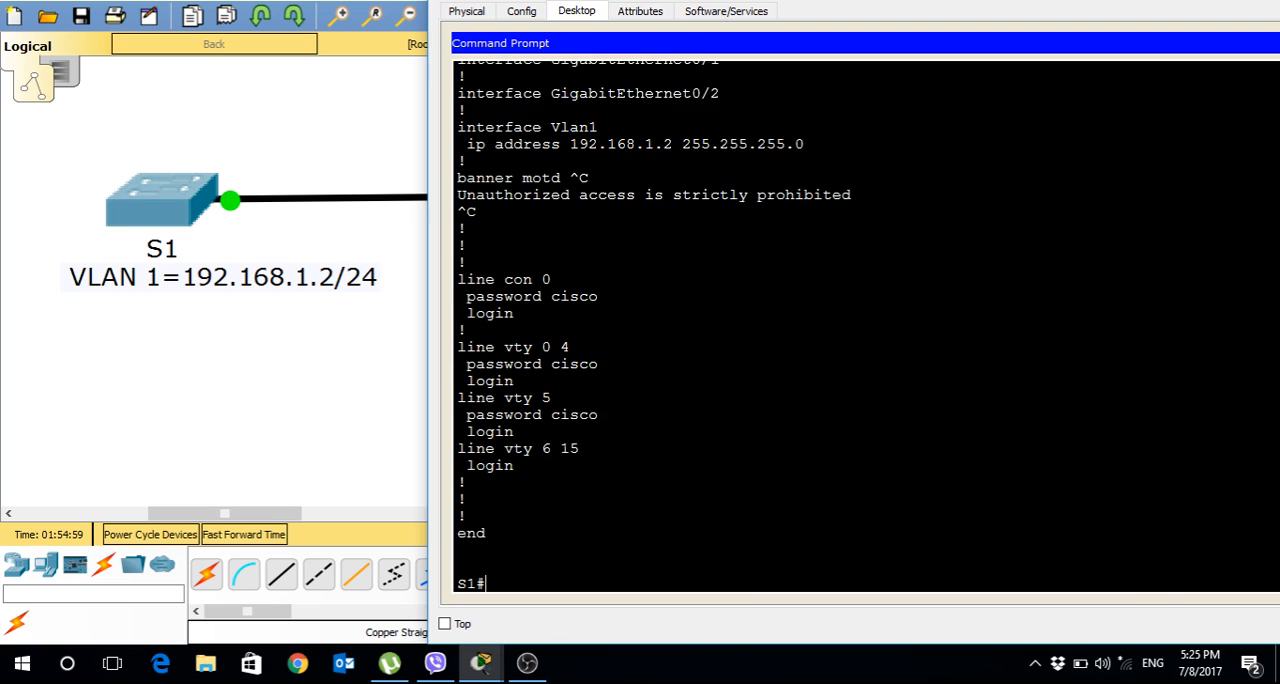
pyautogui.press('Return')
pyautogui.press('Return')
pyautogui.press('Return')
pyautogui.press('Return')
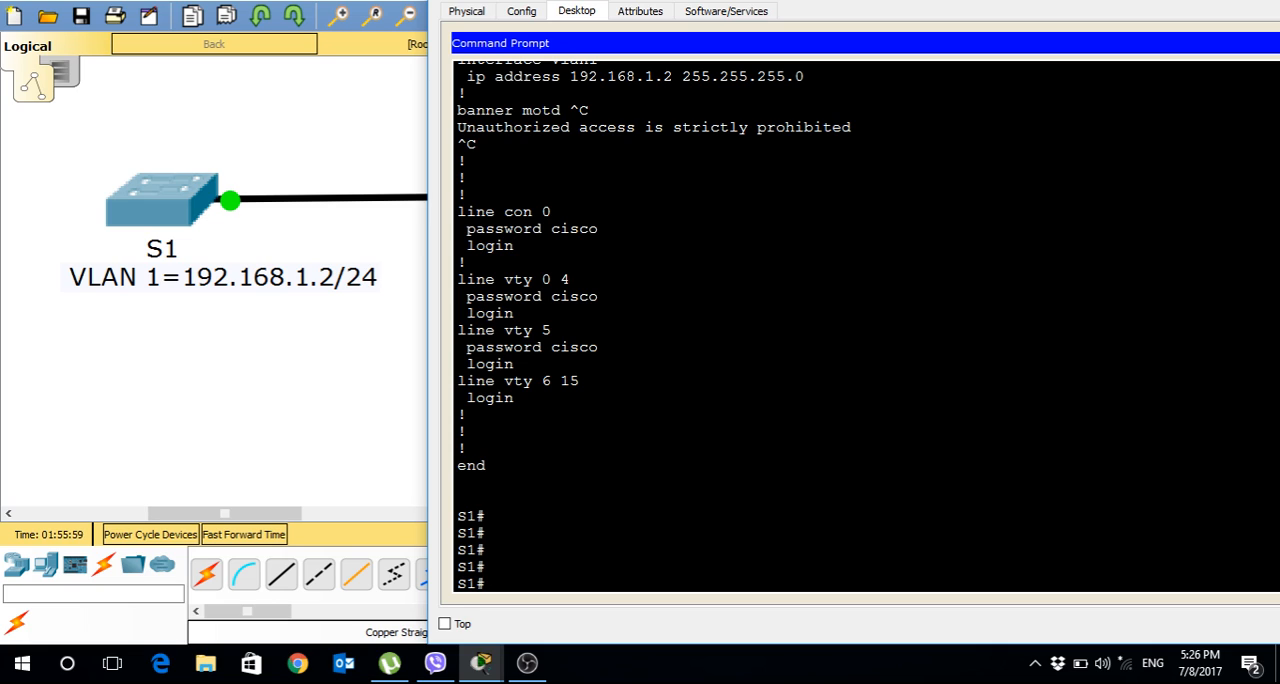
# List all of the switch's interfaces with show ip interface brief, paging to the end of the output.
pyautogui.write('show ip interf')
pyautogui.press('Tab')
pyautogui.write('bri')
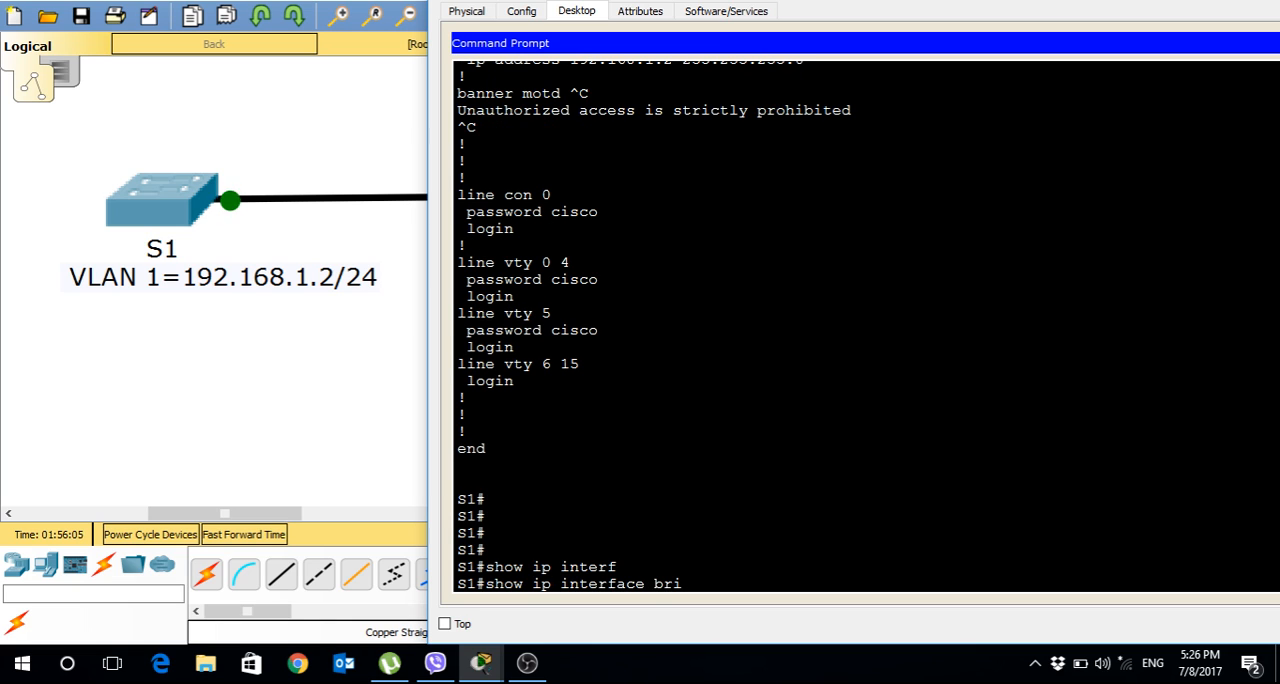
pyautogui.press('Tab')
pyautogui.press('Return')
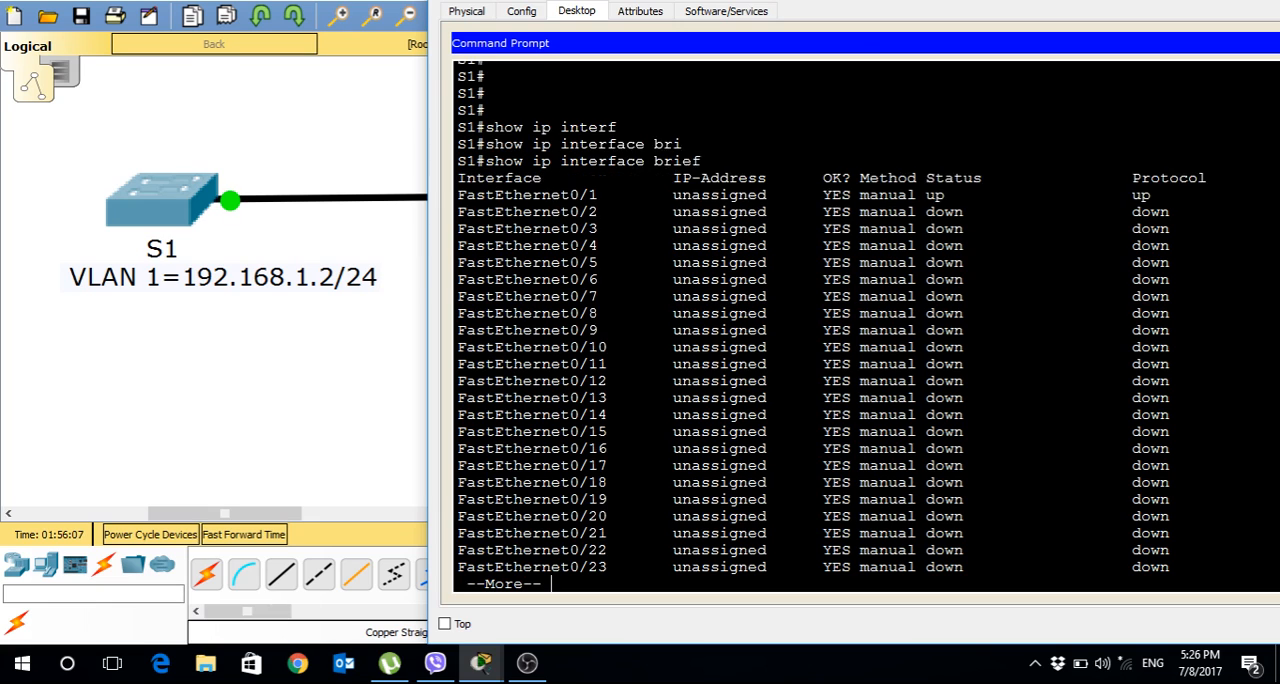
pyautogui.press('space')
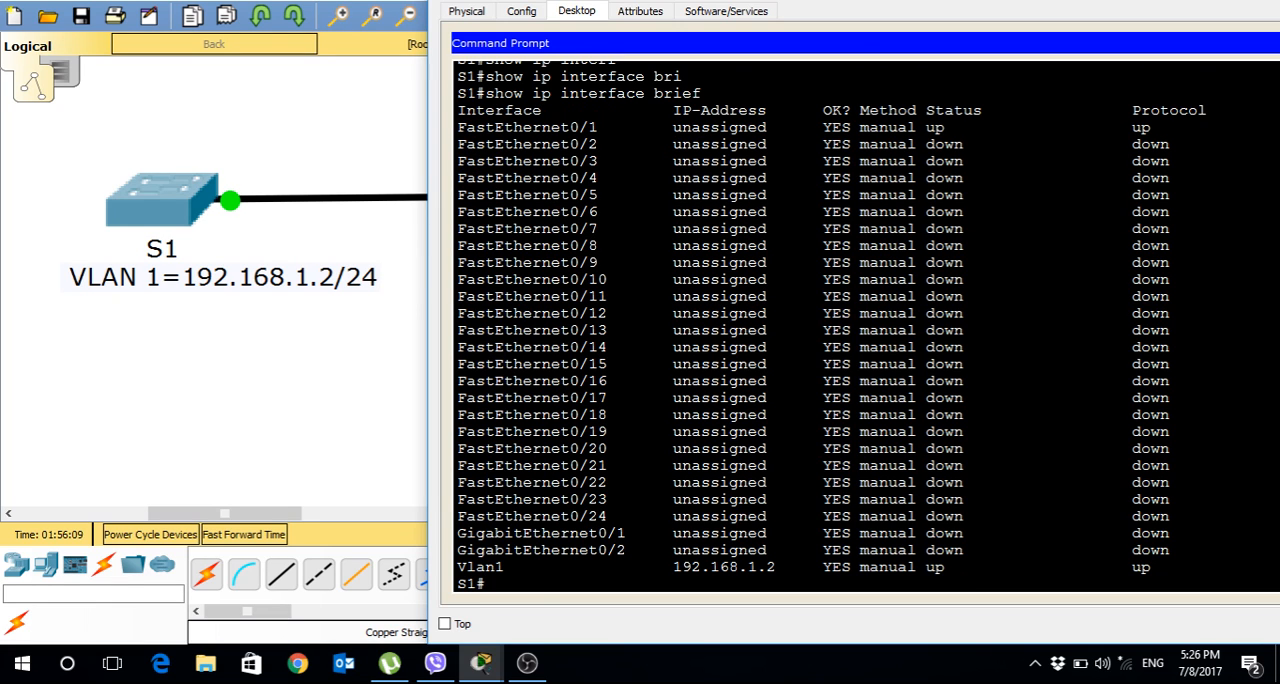
# Examine the status and protocol of FastEthernet0/1 and the IP address, status and protocol of Vlan1.
pyautogui.moveTo(457, 127); pyautogui.dragTo(598, 127)
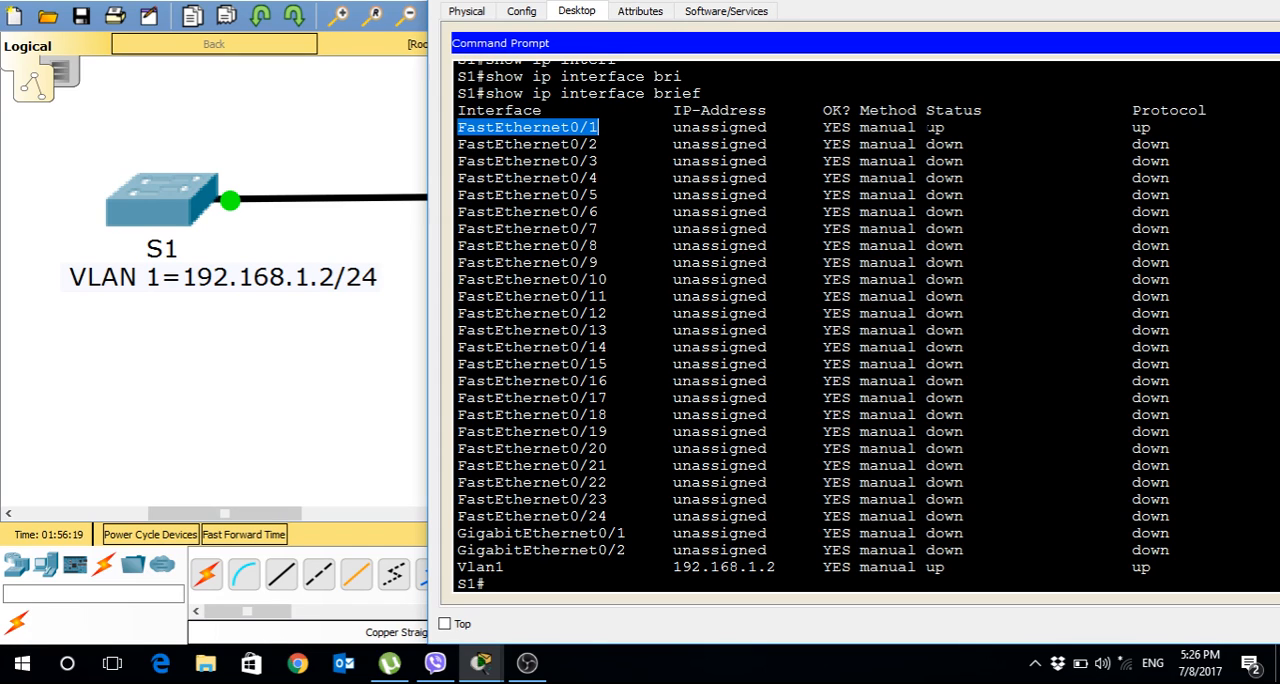
pyautogui.moveTo(927, 128); pyautogui.dragTo(954, 128)
pyautogui.click(1132, 128)
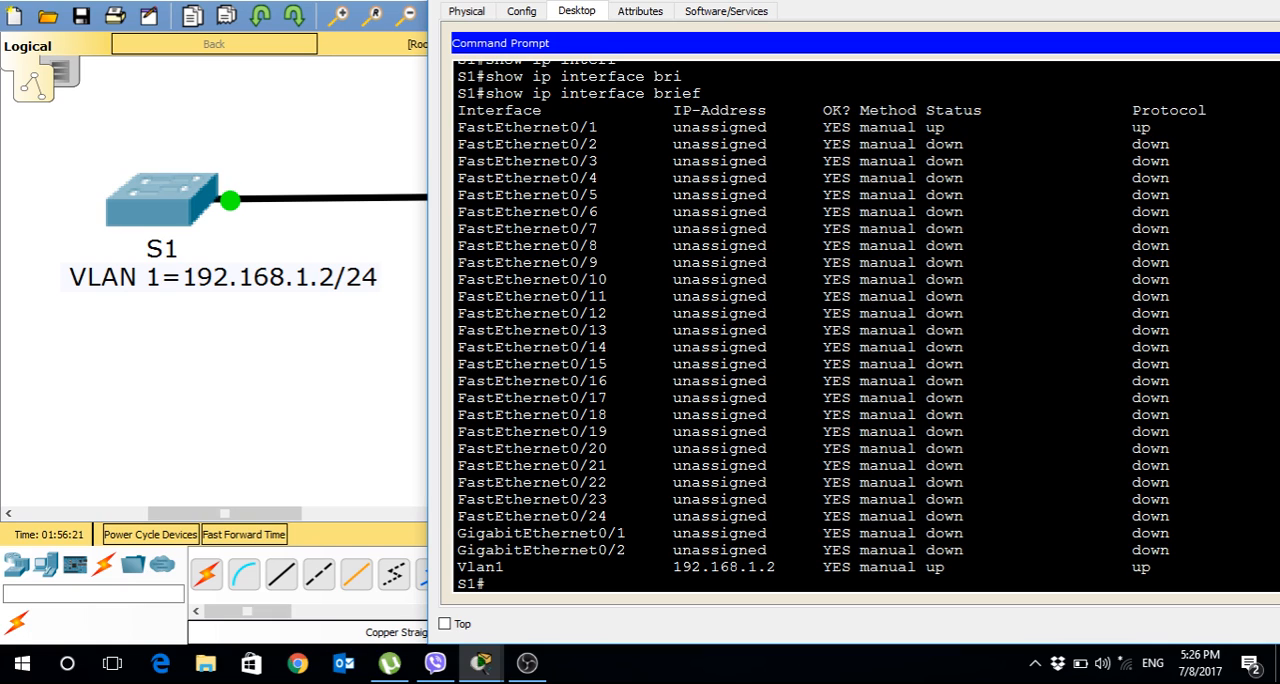
pyautogui.moveTo(1132, 128); pyautogui.dragTo(1160, 128)
pyautogui.moveTo(457, 567); pyautogui.dragTo(505, 567)
pyautogui.moveTo(673, 567); pyautogui.dragTo(777, 567)
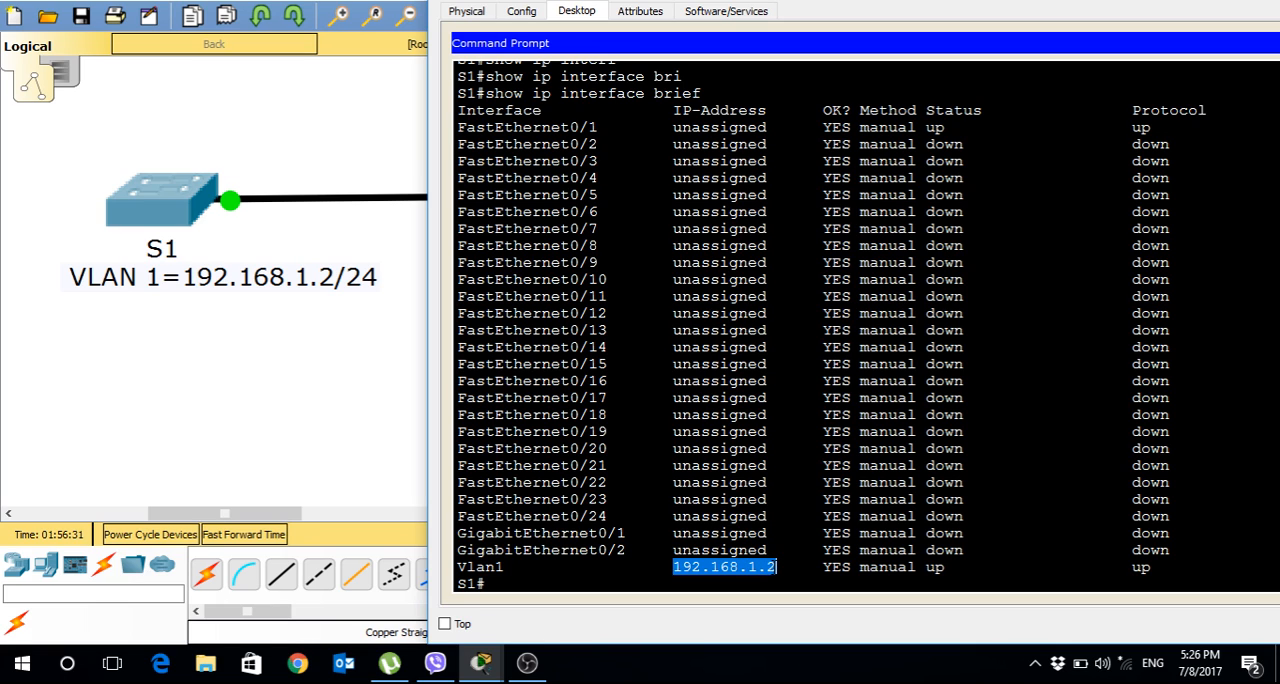
pyautogui.moveTo(925, 567); pyautogui.dragTo(955, 567)
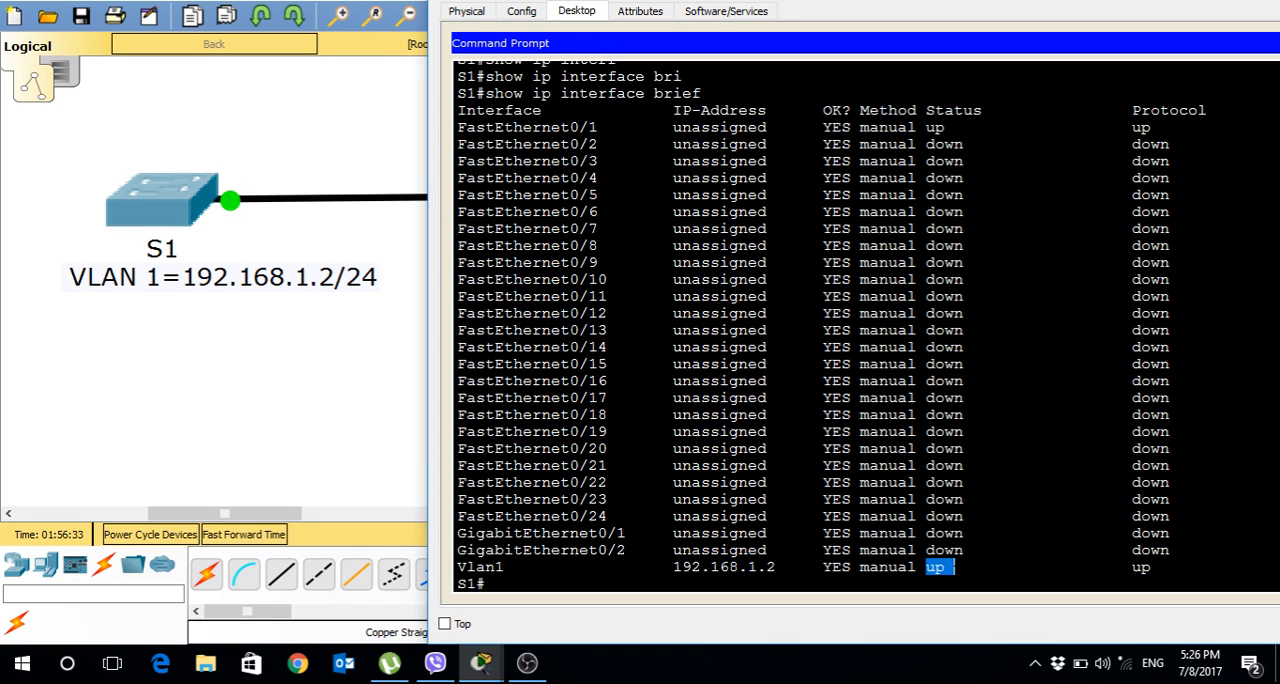
pyautogui.moveTo(1131, 567); pyautogui.dragTo(1152, 567)
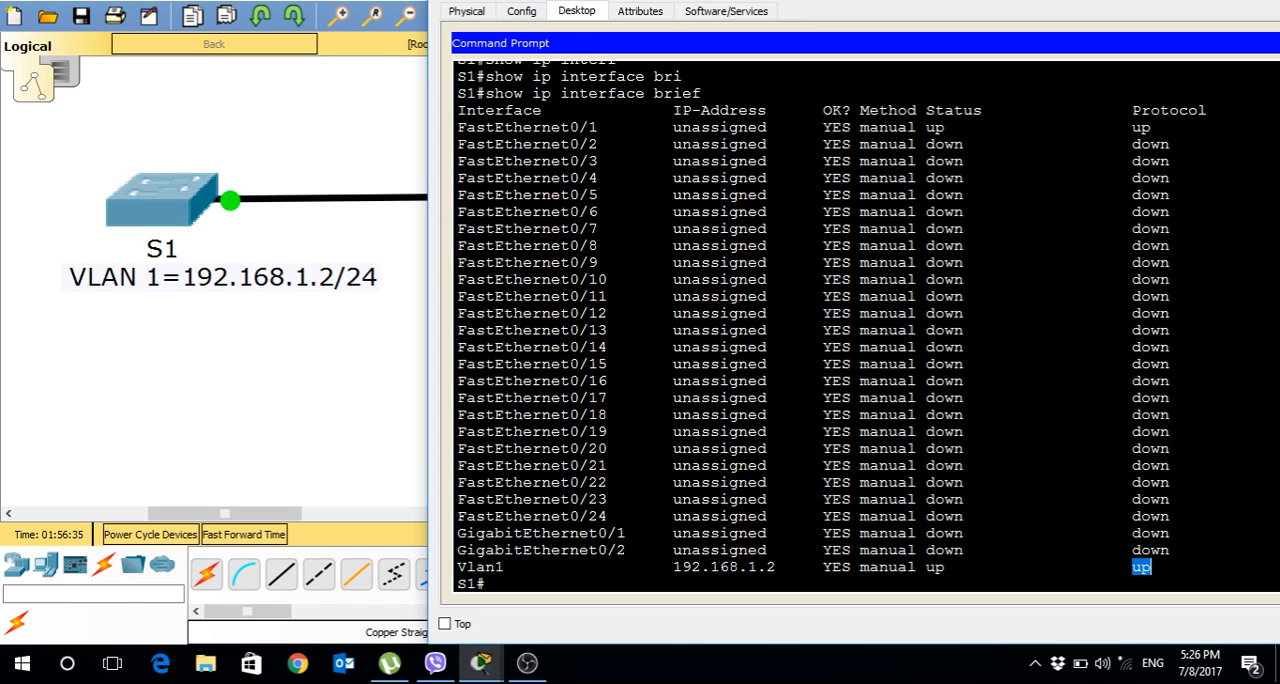
# Close the PC1 window and move S1, PC1 and their address labels together toward the centre of the workspace.
pyautogui.moveTo(850, 2); pyautogui.dragTo(635, 2)
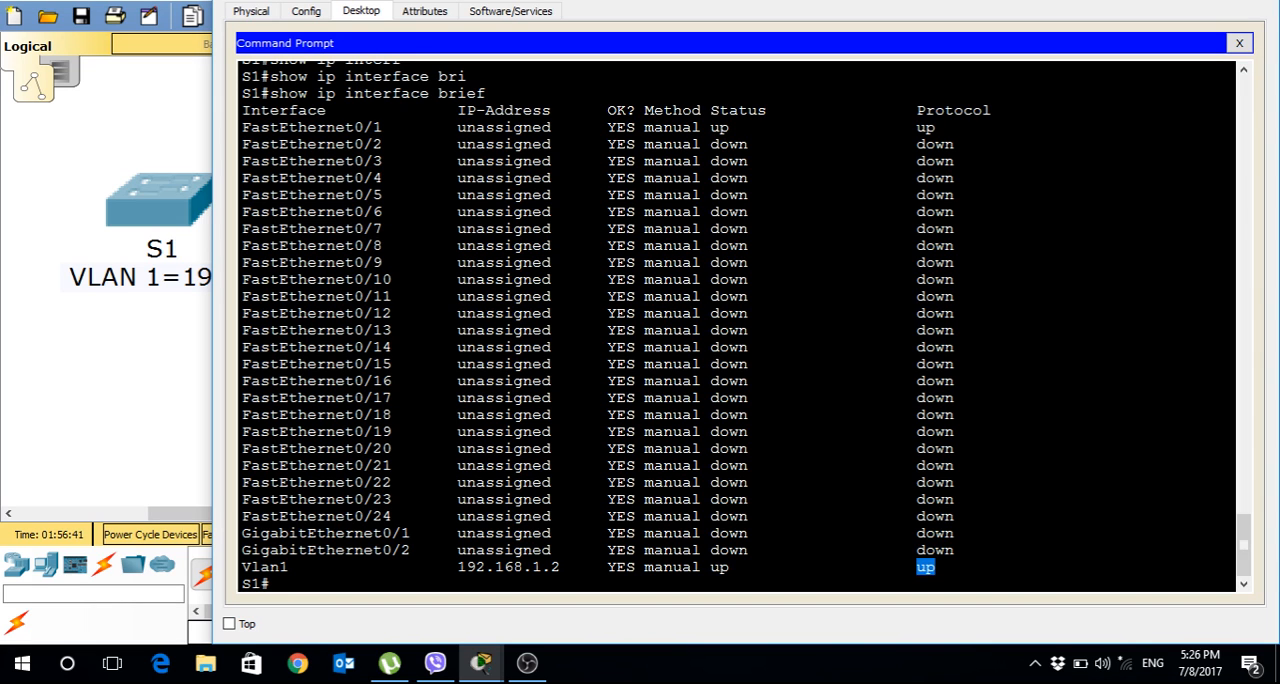
pyautogui.click(1170, 2)
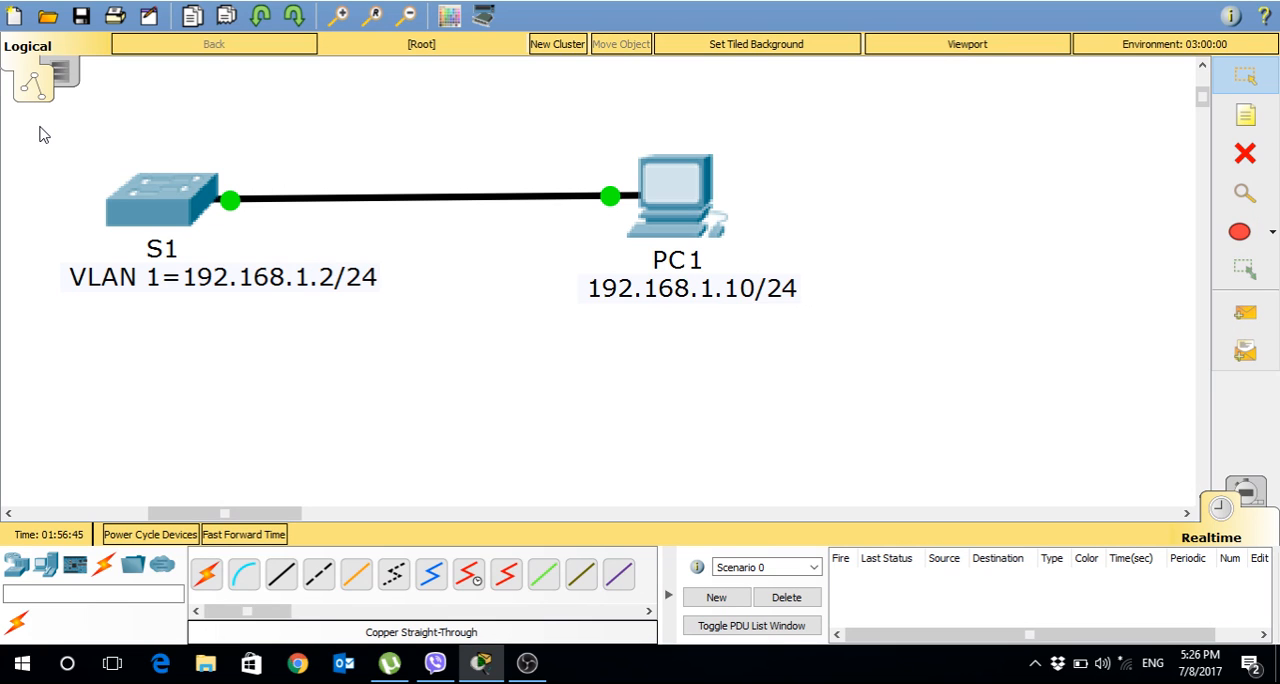
pyautogui.moveTo(51, 106); pyautogui.dragTo(871, 450)
pyautogui.moveTo(880, 94); pyautogui.dragTo(57, 388)
pyautogui.click(355, 375)
pyautogui.moveTo(58, 136); pyautogui.dragTo(749, 342)
pyautogui.moveTo(670, 208); pyautogui.dragTo(897, 206)
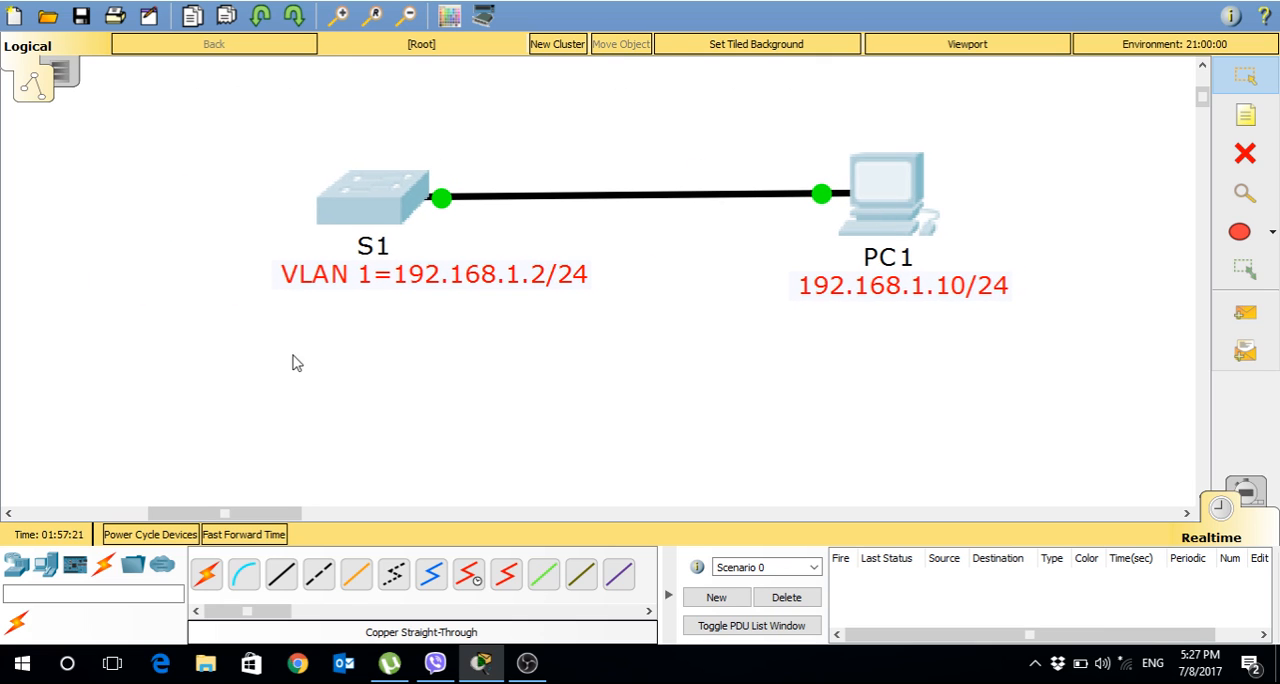
pyautogui.moveTo(198, 106); pyautogui.dragTo(724, 418)
pyautogui.click(163, 323)
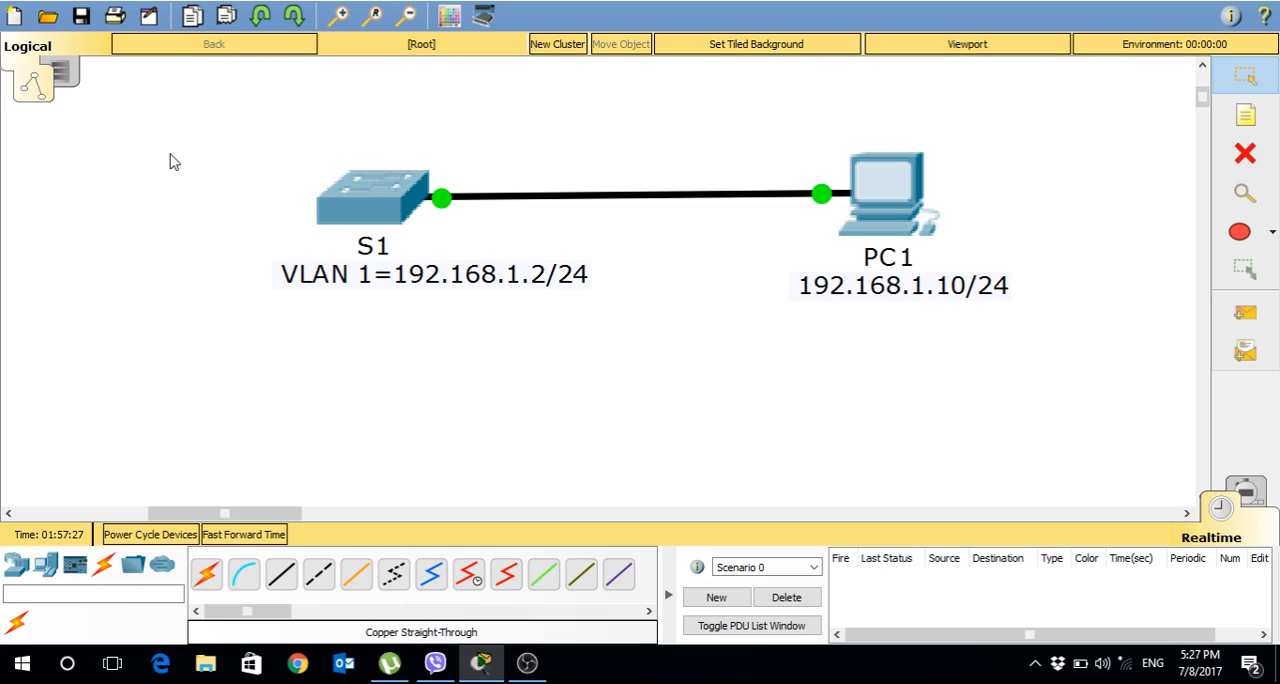